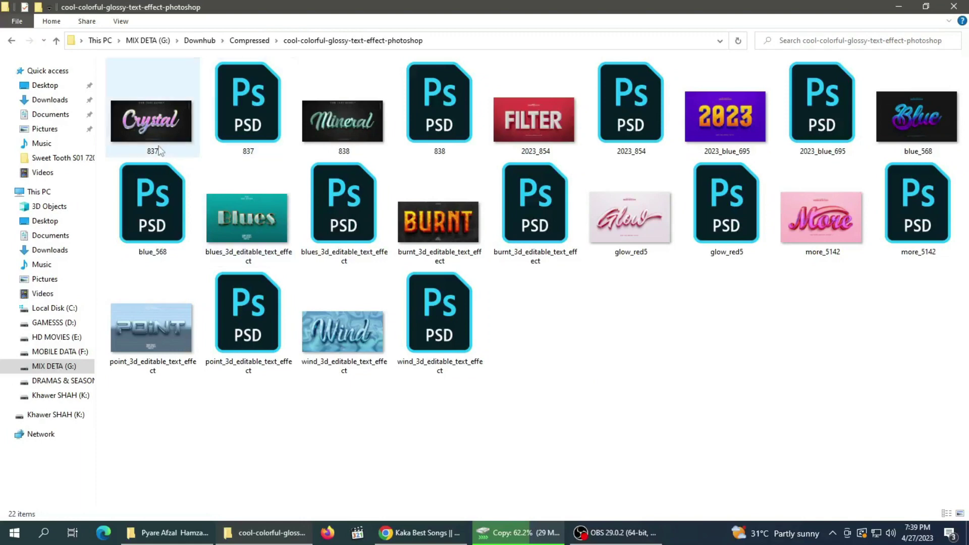
Open the 837.jpg Crystal text-effect preview from File Explorer in Photos.
double_click(151, 123)
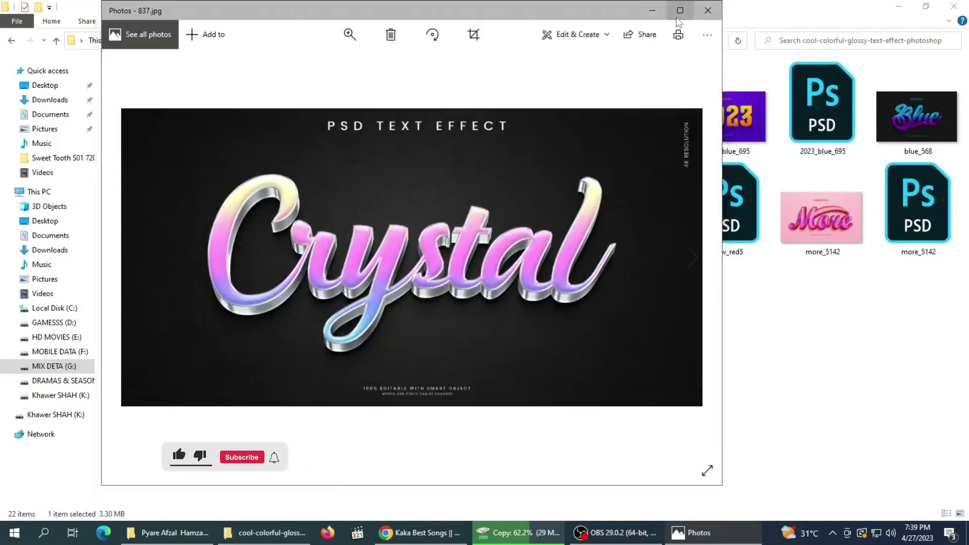
Maximize Photos and browse back and forth through the text-effect previews.
left_click(679, 10)
key("Right")
key("Right")
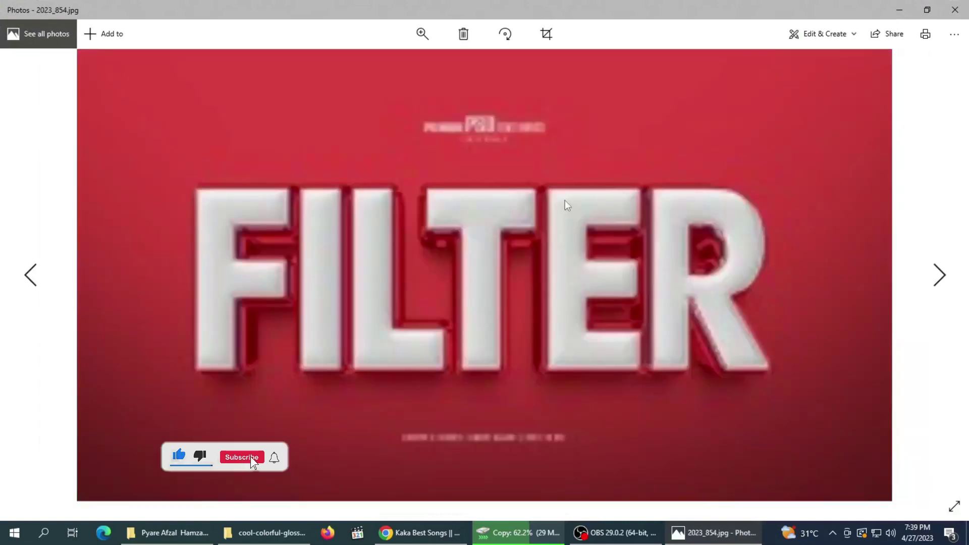
key("Right")
key("Left")
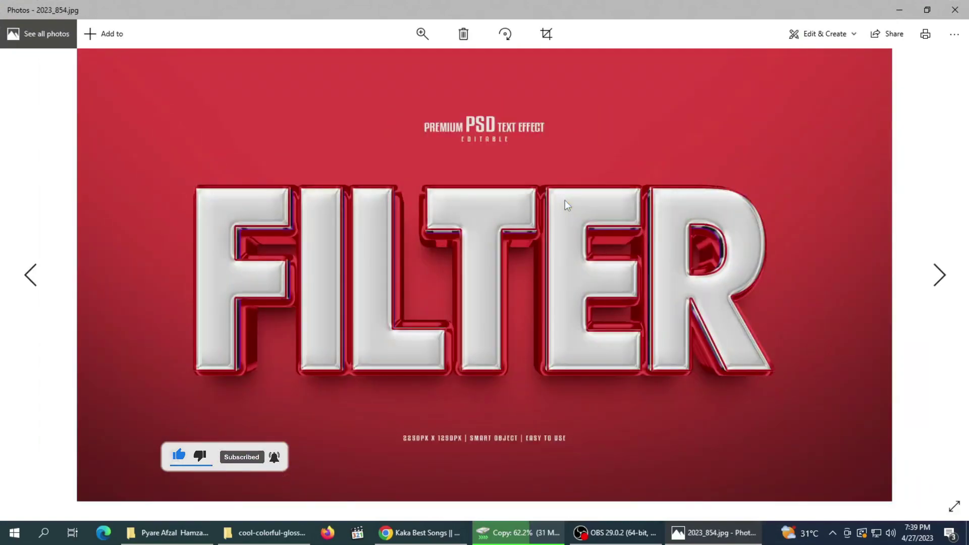
key("Right")
key("Right")
key("Right")
key("Right")
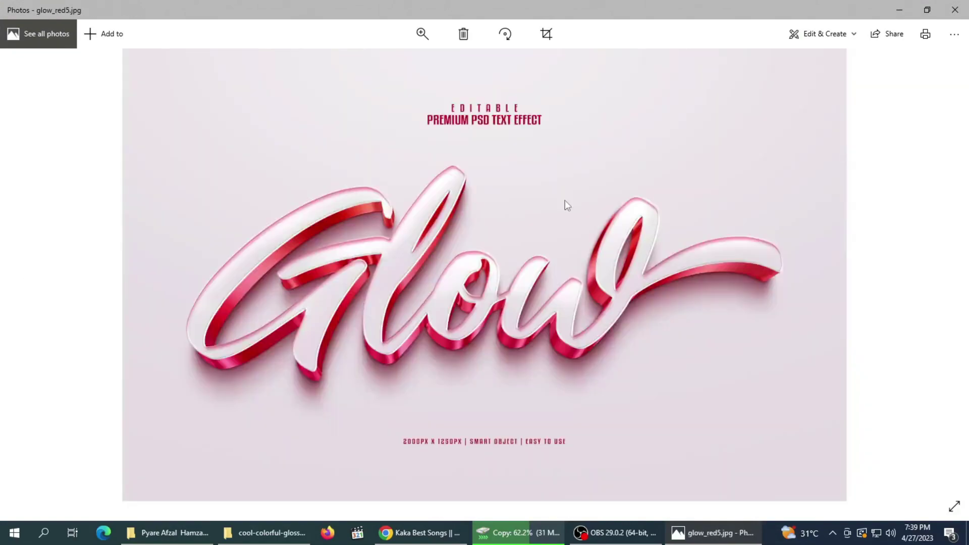
key("Right")
key("Right")
key("Right")
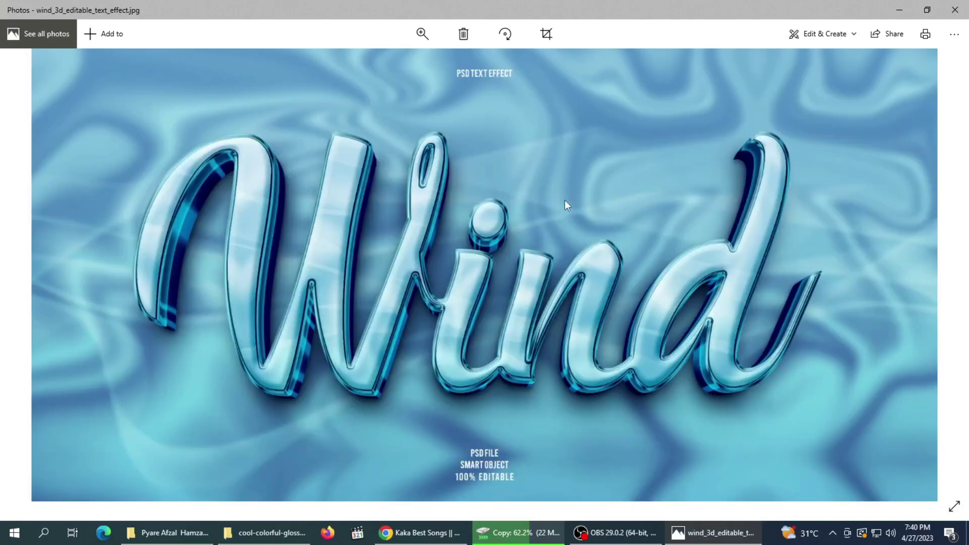
key("Left")
key("Left")
key("Left")
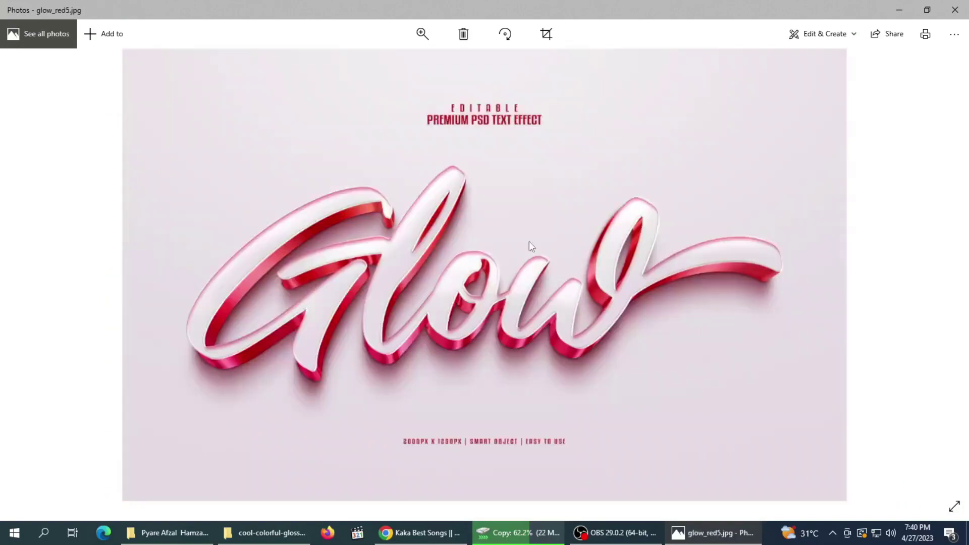
key("Left")
key("Left")
key("Left")
key("Left")
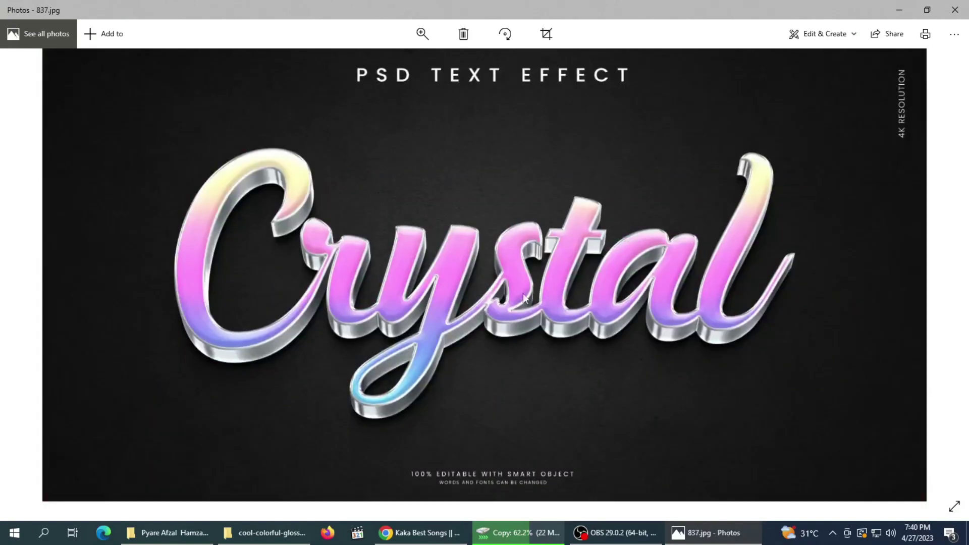
Zoom in and pan across the Crystal lettering, then zoom back out.
scroll(528, 293, "up", 3)
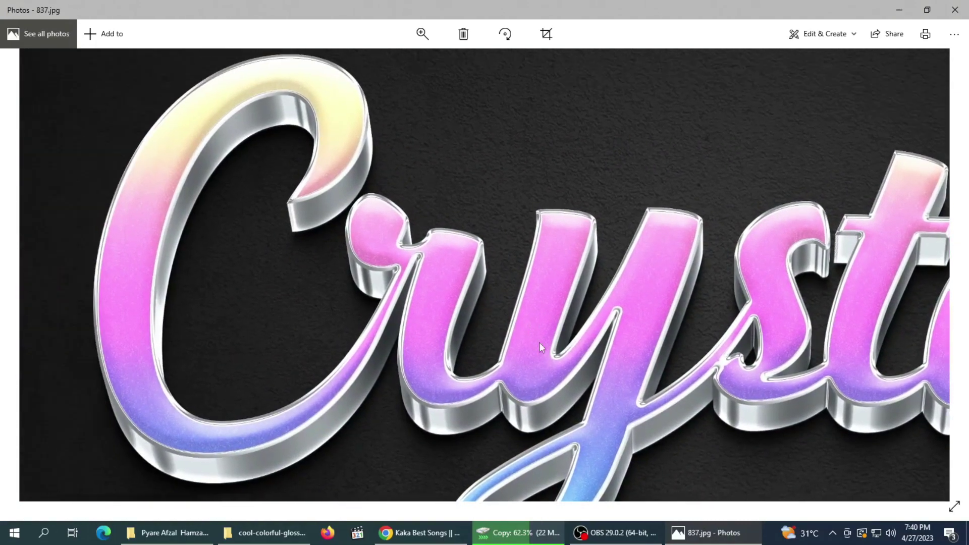
left_click_drag(539, 342, 371, 356)
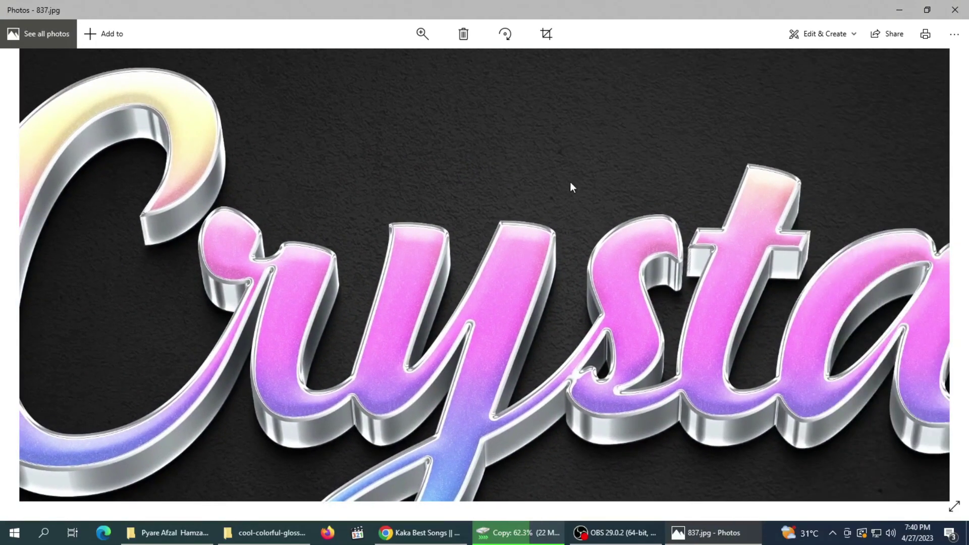
scroll(651, 341, "right", 8)
scroll(520, 336, "right", 3)
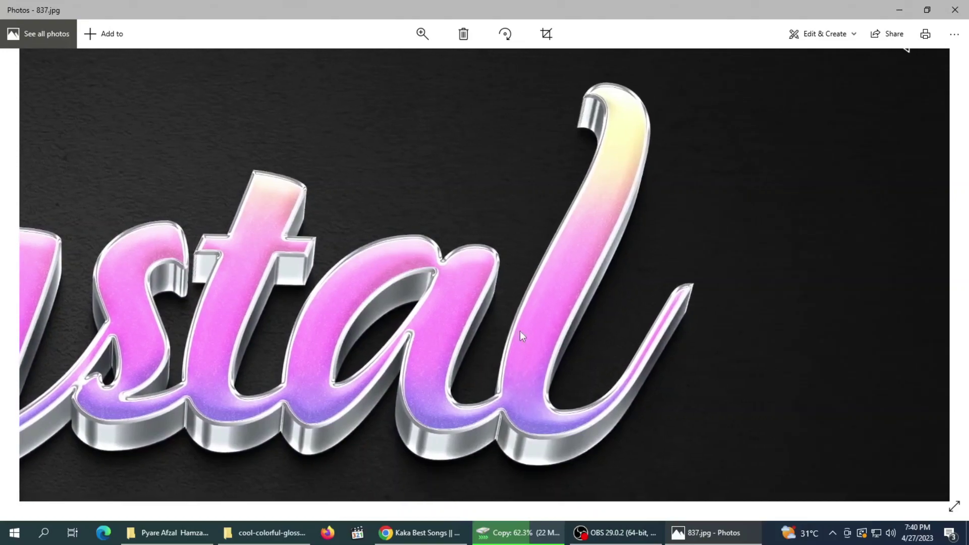
scroll(520, 332, "down", 5)
Inspect the Mineral preview up close, panning along its lettering.
key("Right")
scroll(462, 301, "up", 3)
scroll(370, 326, "up", 2)
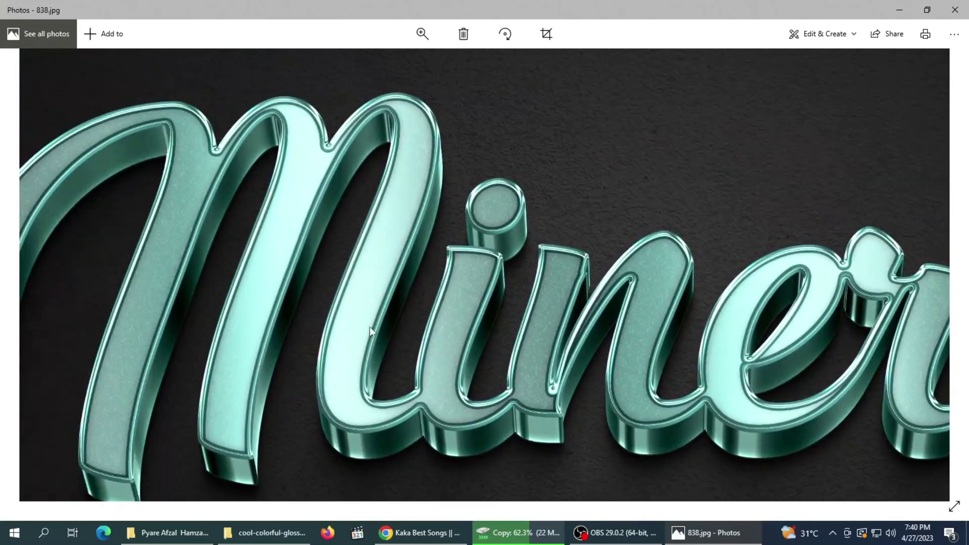
mouse_move(369, 326)
left_mouse_down()
mouse_move(574, 347)
mouse_move(288, 352)
left_mouse_up()
left_click_drag(632, 384, 490, 385)
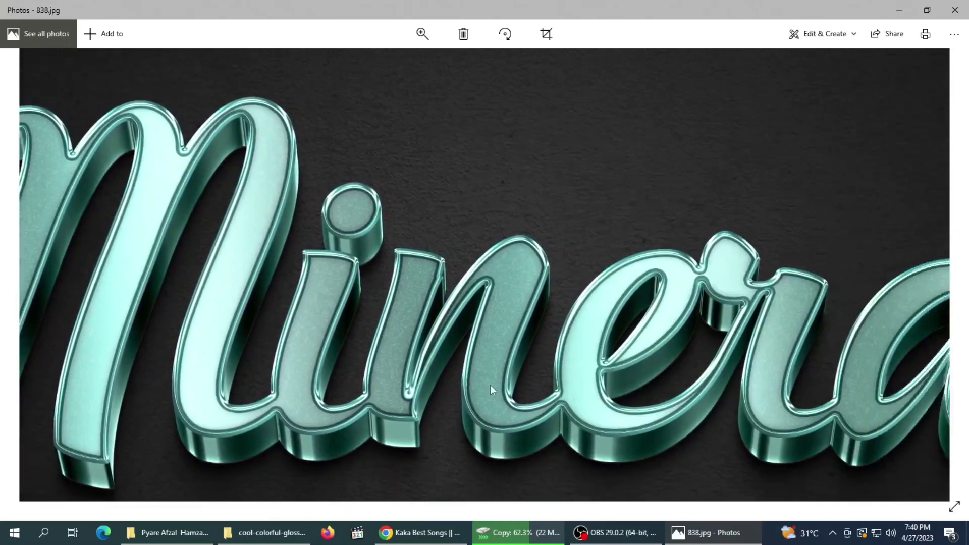
scroll(576, 376, "right", 5)
scroll(606, 376, "right", 5)
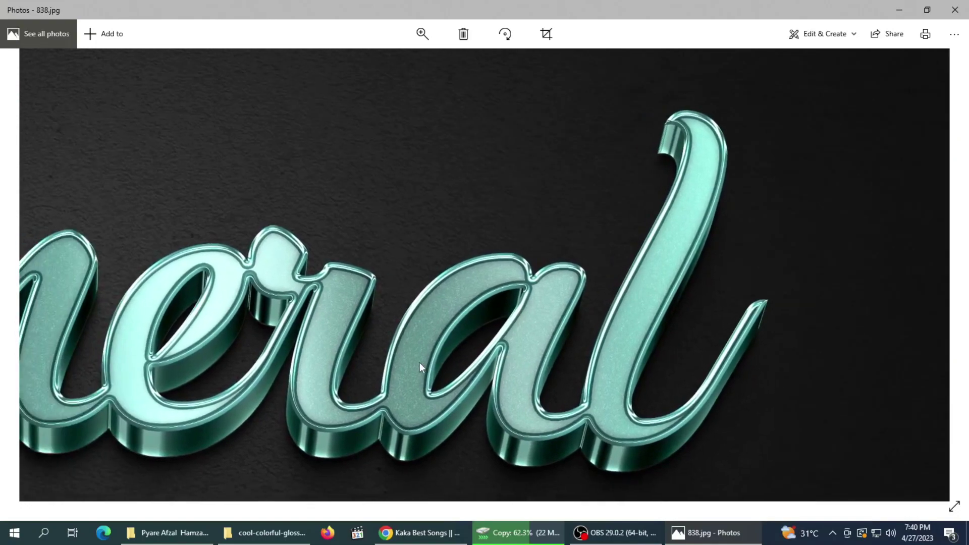
scroll(420, 362, "down", 5)
Inspect the FILTER preview up close, panning across all its letters.
key("Right")
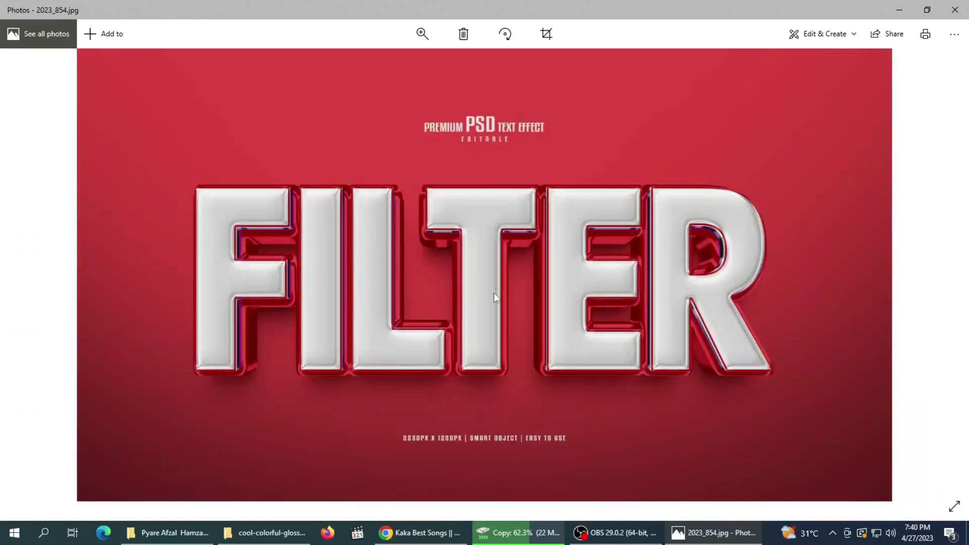
scroll(495, 296, "up", 5)
mouse_move(492, 283)
left_mouse_down()
mouse_move(344, 261)
mouse_move(483, 260)
left_mouse_up()
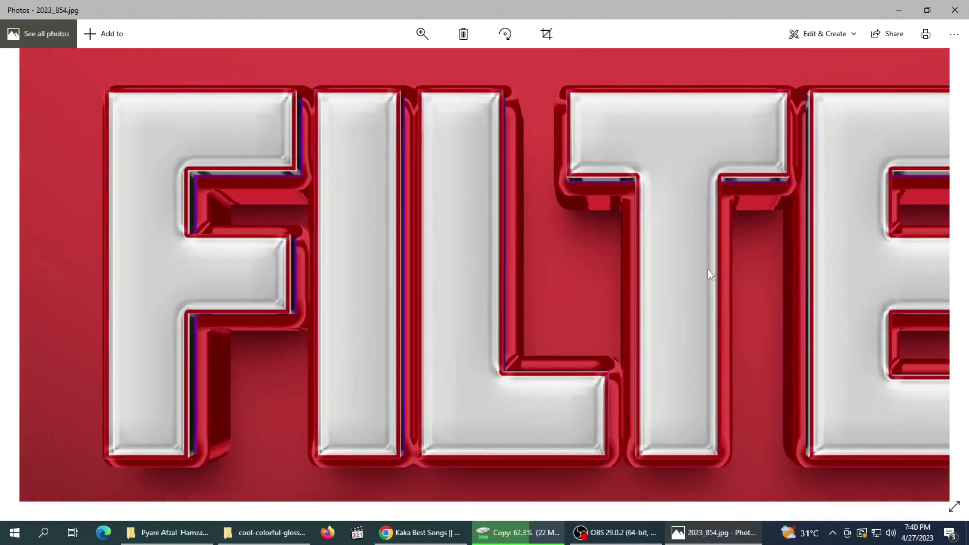
left_click_drag(708, 270, 470, 273)
left_click_drag(648, 270, 468, 281)
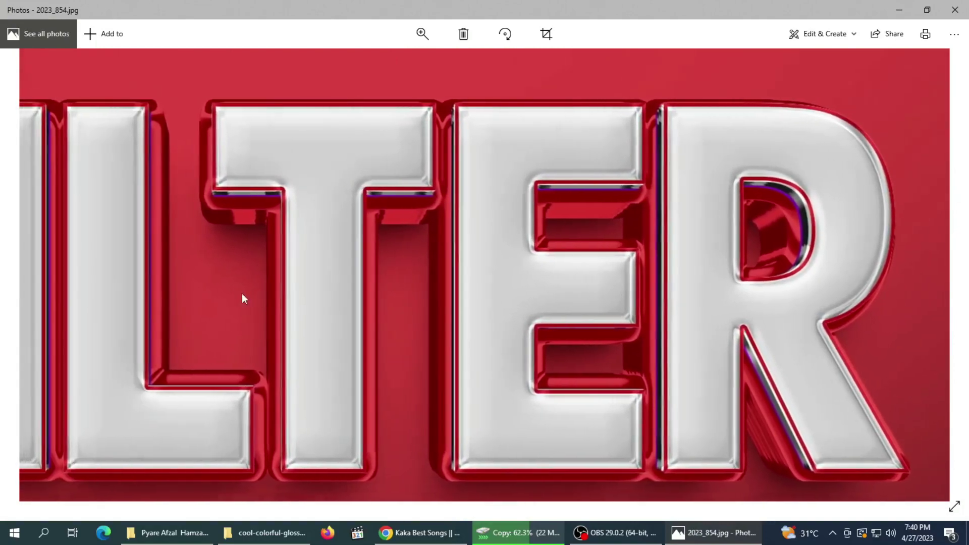
left_click_drag(242, 298, 506, 296)
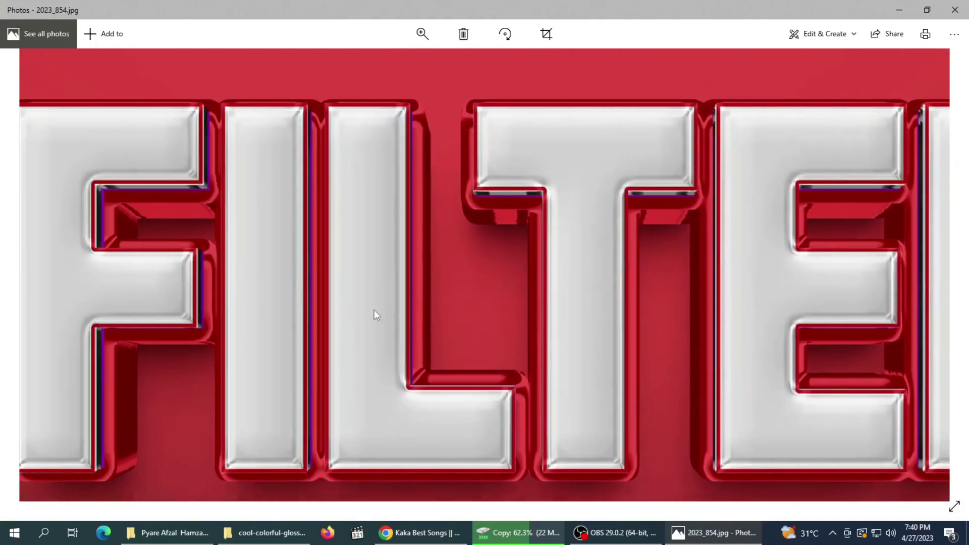
scroll(374, 310, "down", 5)
Move to the purple 2023 preview and inspect its digits up close.
key("Right")
scroll(438, 277, "up", 3)
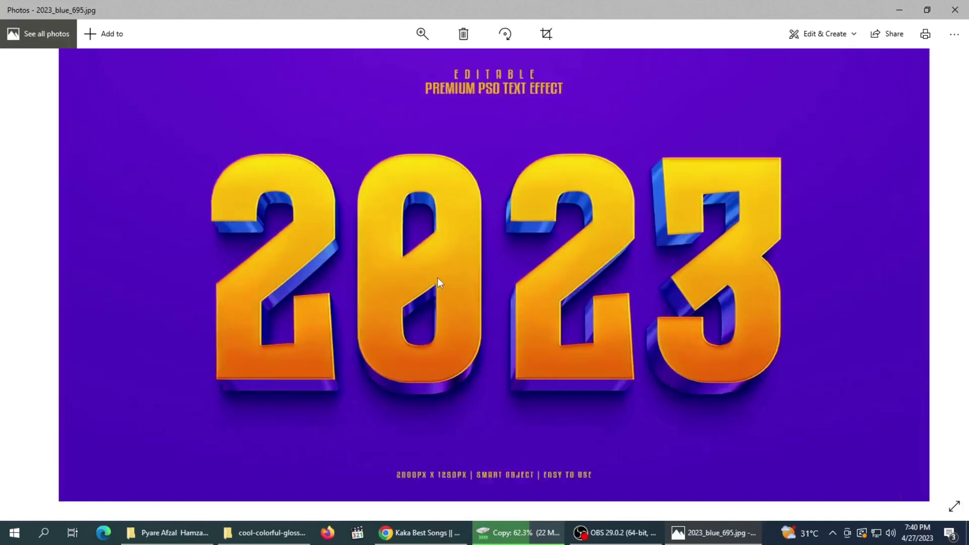
scroll(438, 278, "down", 3)
scroll(511, 287, "up", 3)
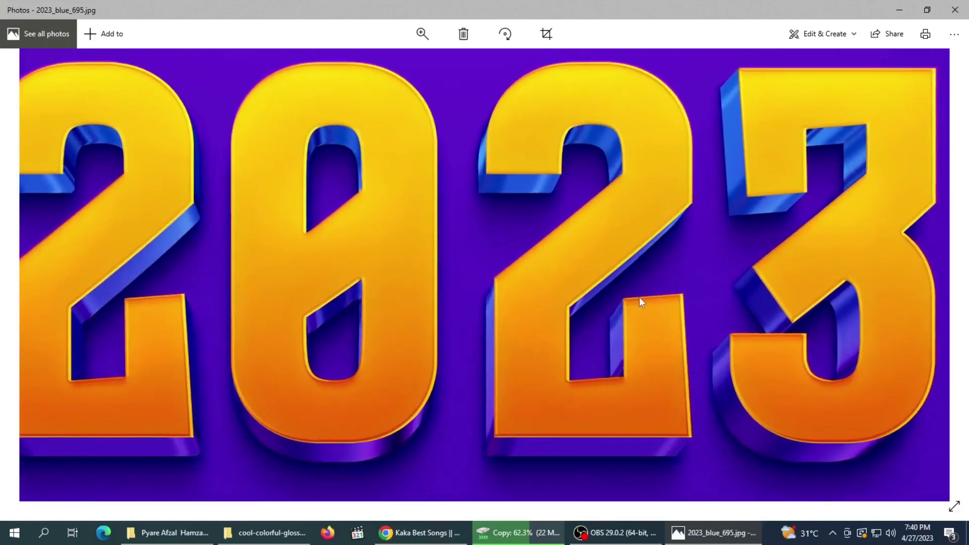
mouse_move(639, 297)
left_mouse_down()
mouse_move(233, 286)
mouse_move(426, 289)
left_mouse_up()
scroll(299, 306, "down", 2)
scroll(299, 306, "down", 3)
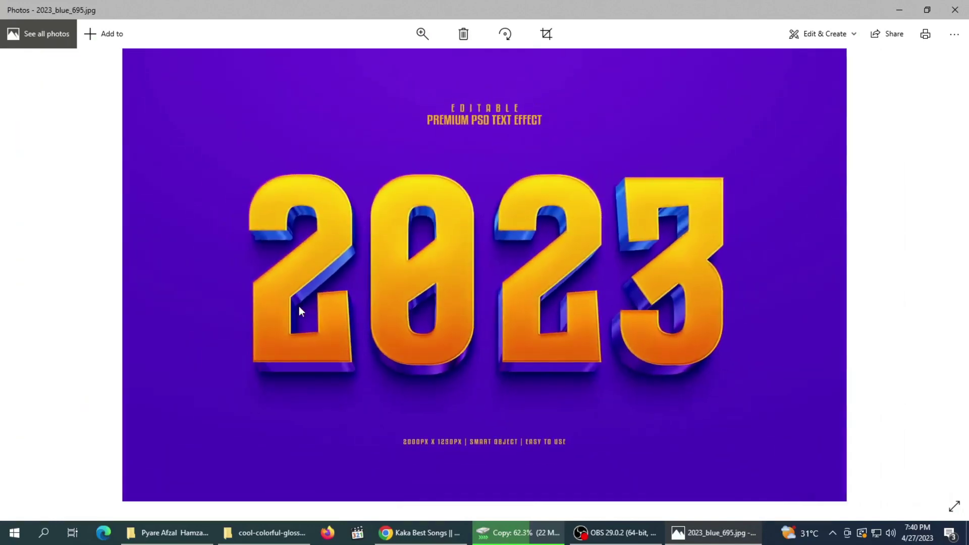
Zoom in and out on the Blue, Blues and Burnt previews.
key("Right")
scroll(372, 277, "up", 2)
scroll(372, 277, "up", 1)
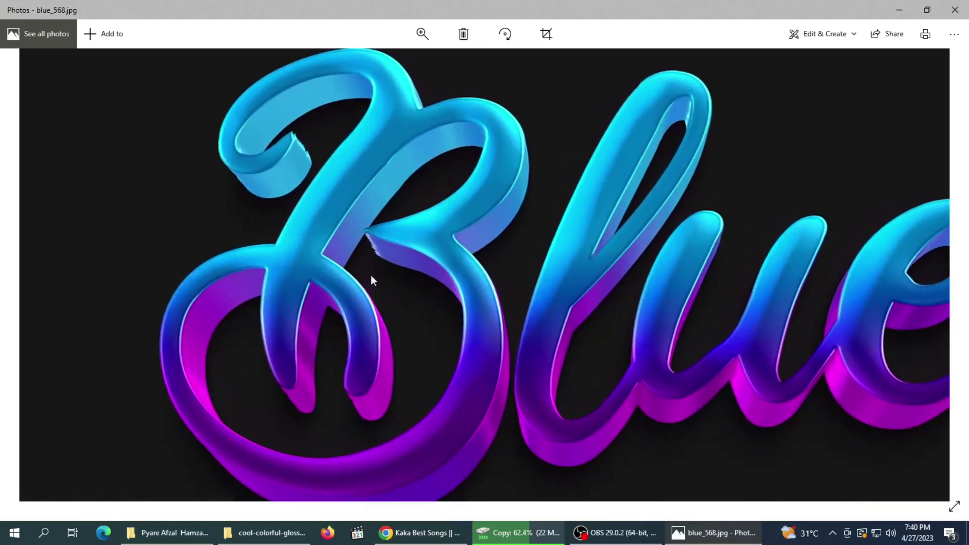
scroll(372, 277, "down", 3)
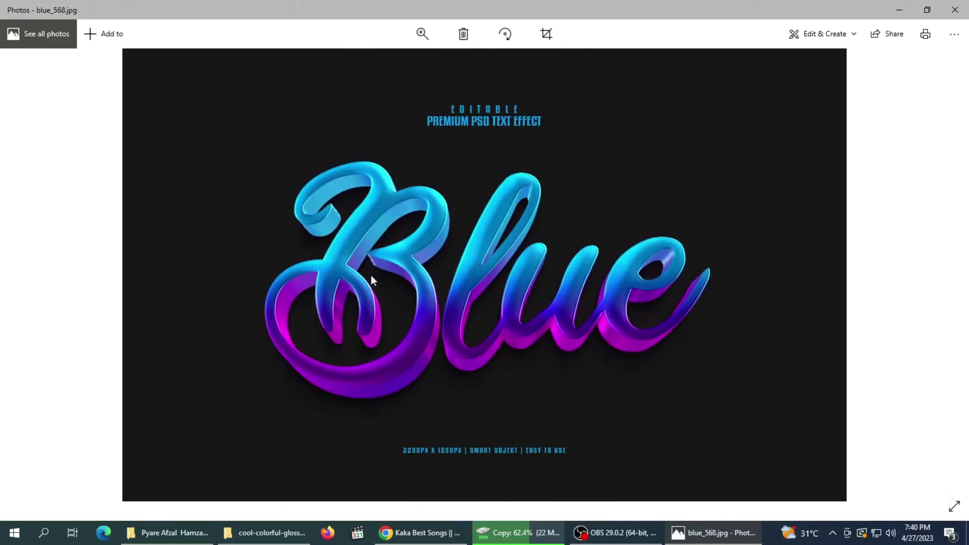
key("Right")
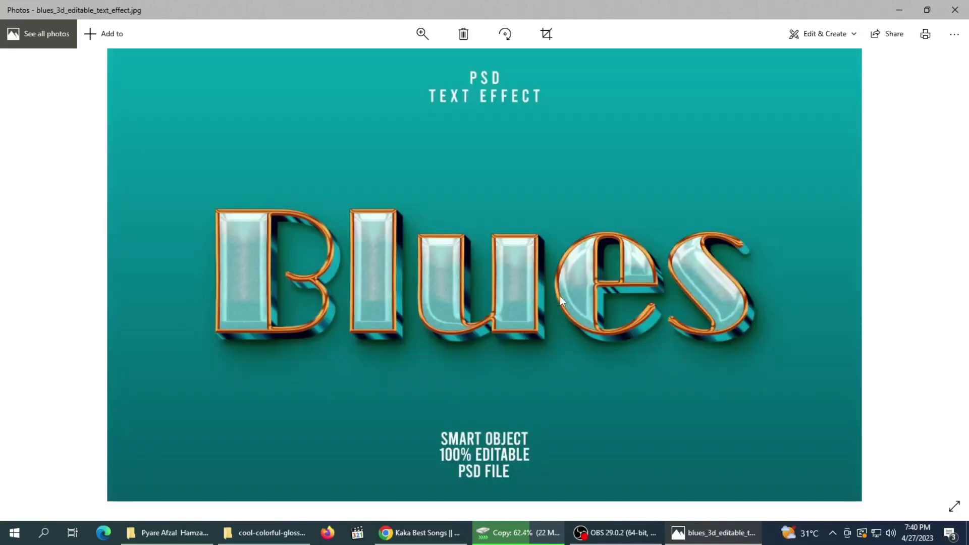
scroll(560, 296, "up", 2)
scroll(463, 301, "down", 2)
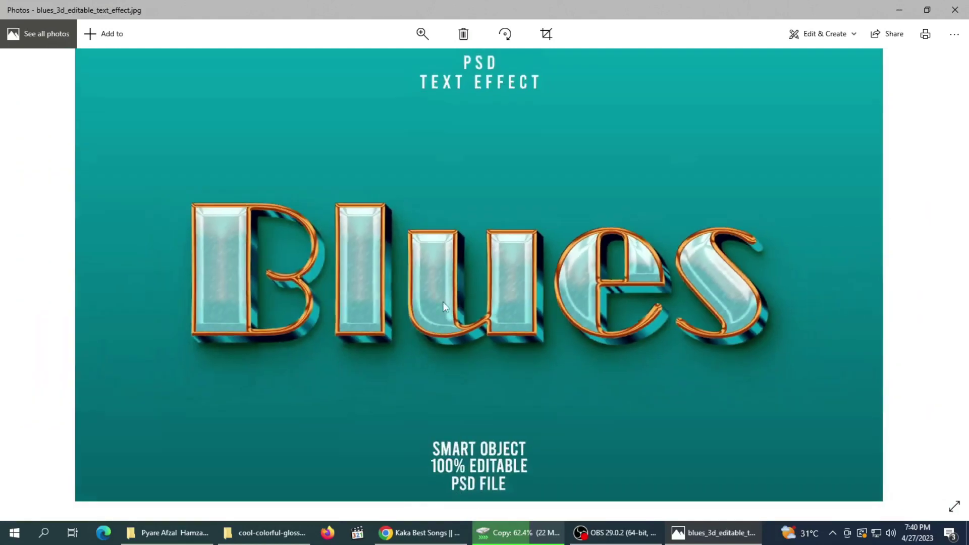
key("Right")
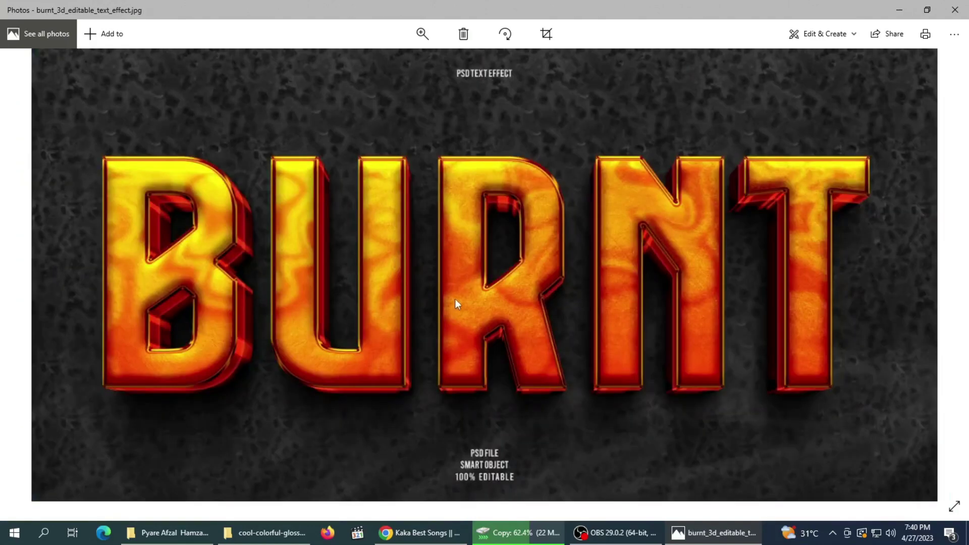
scroll(455, 299, "up", 2)
scroll(455, 299, "down", 2)
scroll(272, 310, "up", 2)
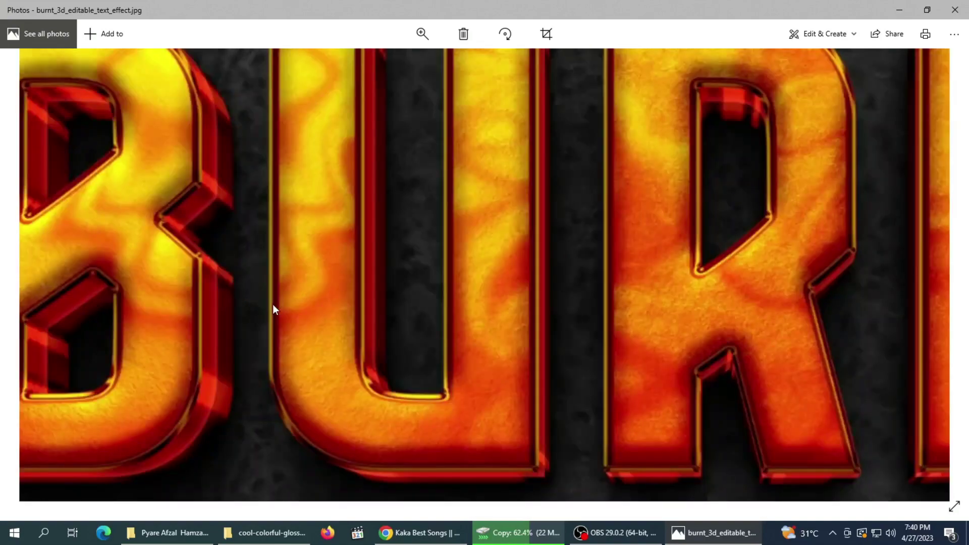
scroll(272, 309, "down", 2)
Zoom in and out on the Glow and More previews.
key("Right")
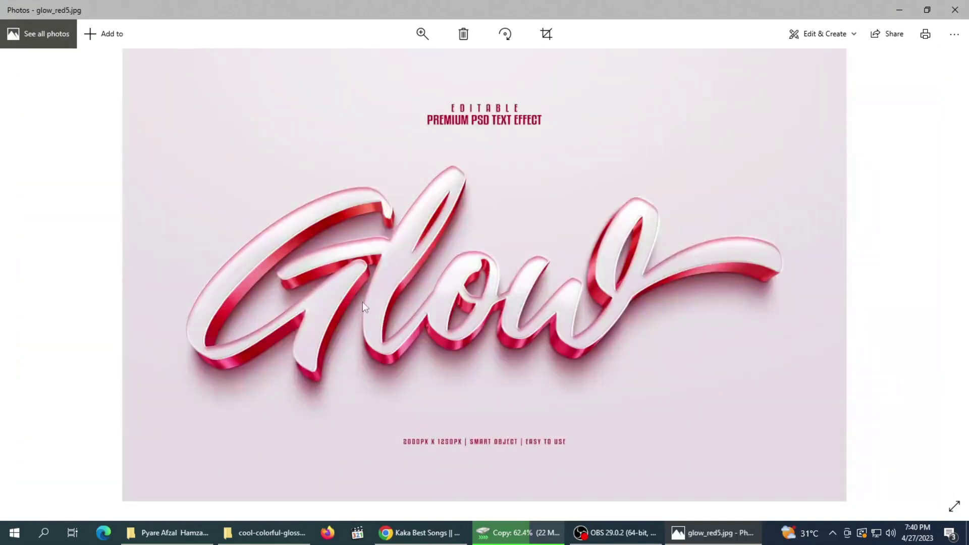
scroll(340, 301, "up", 1)
scroll(265, 313, "up", 1)
scroll(264, 318, "down", 1)
scroll(392, 316, "down", 1)
key("Right")
scroll(464, 310, "up", 1)
scroll(465, 310, "down", 1)
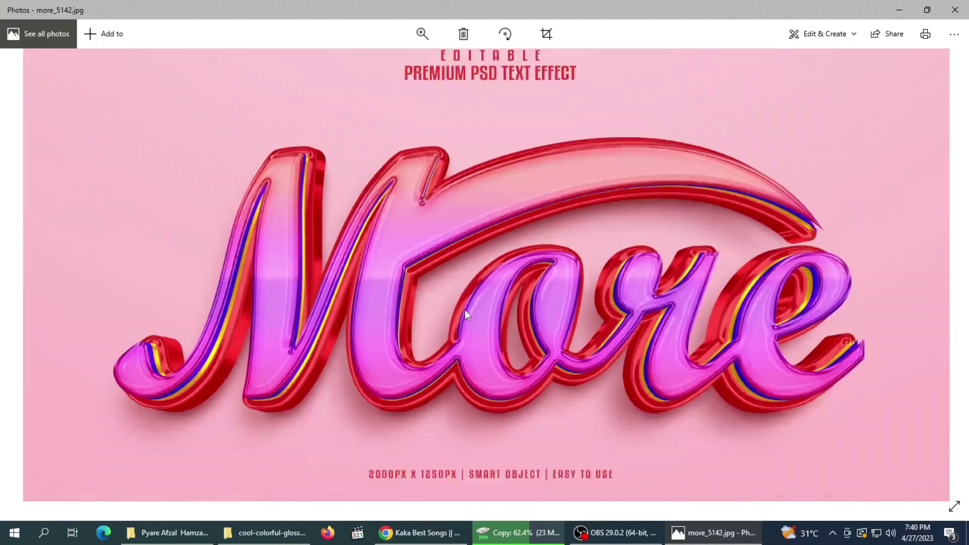
scroll(726, 306, "up", 1)
scroll(697, 309, "down", 2)
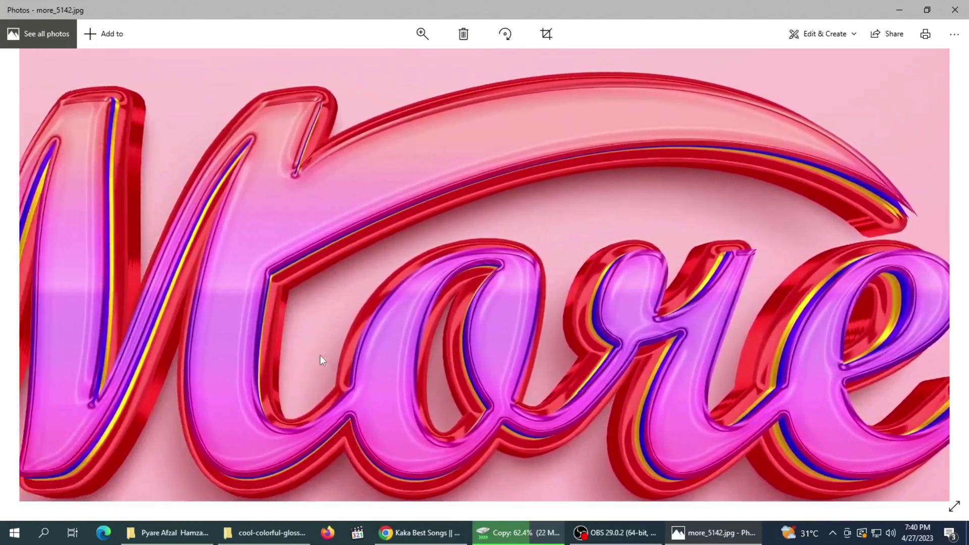
Inspect the POINT and Wind glossy text-effect previews up close.
key("Right")
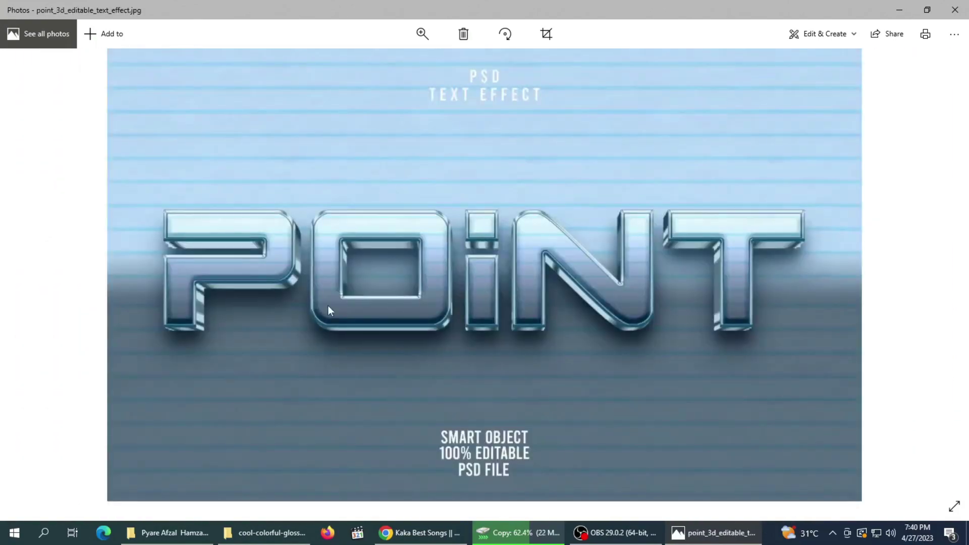
scroll(328, 305, "up", 1)
scroll(404, 324, "down", 1)
scroll(572, 322, "up", 1)
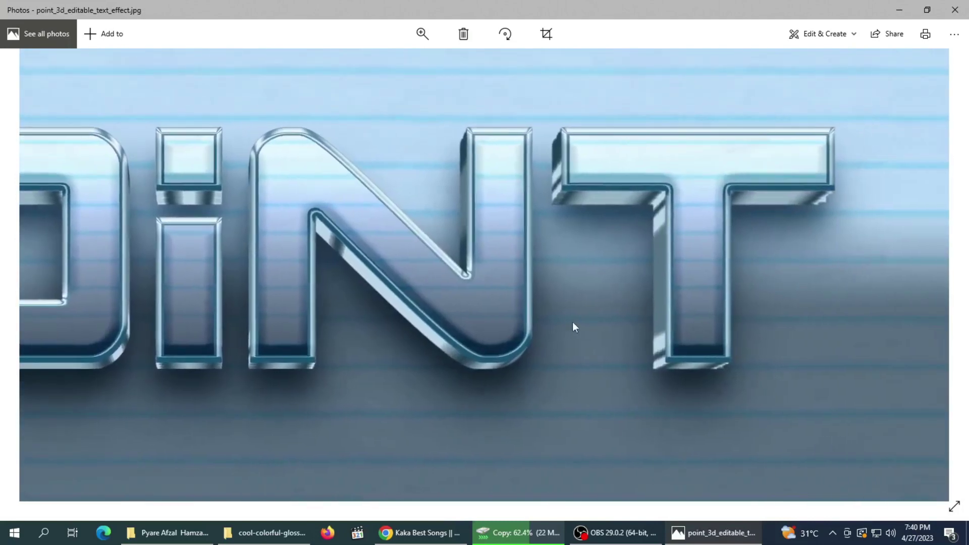
scroll(438, 326, "down", 2)
key("Right")
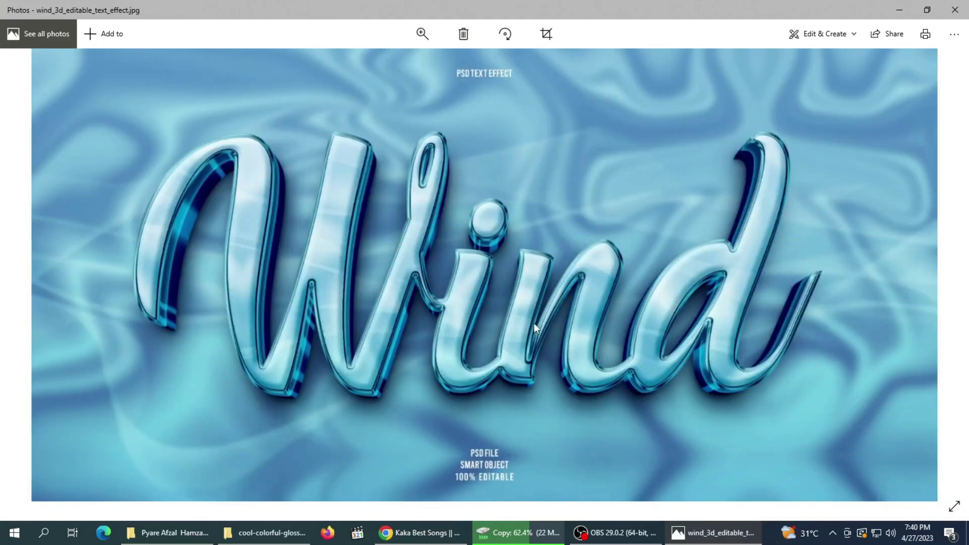
scroll(534, 325, "up", 1)
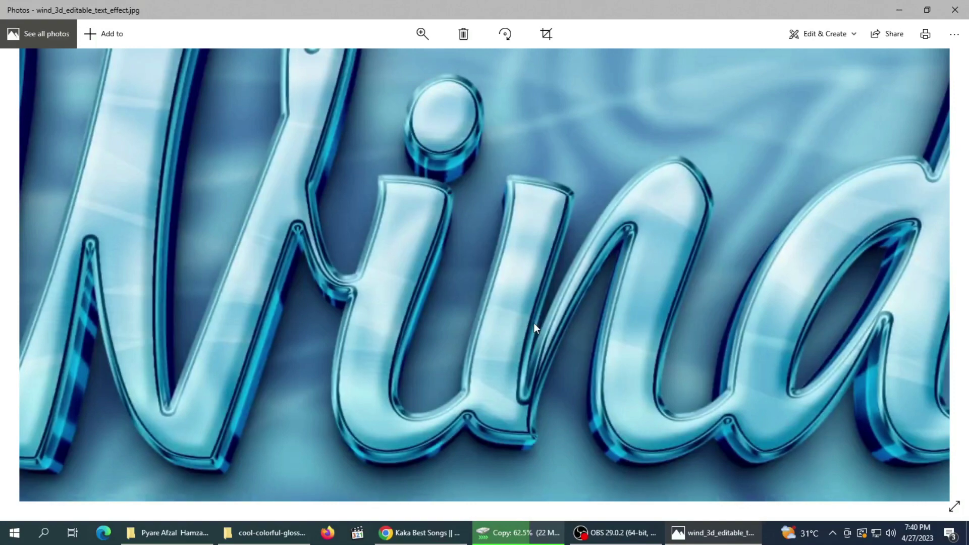
scroll(534, 323, "right", 5)
scroll(284, 305, "down", 2)
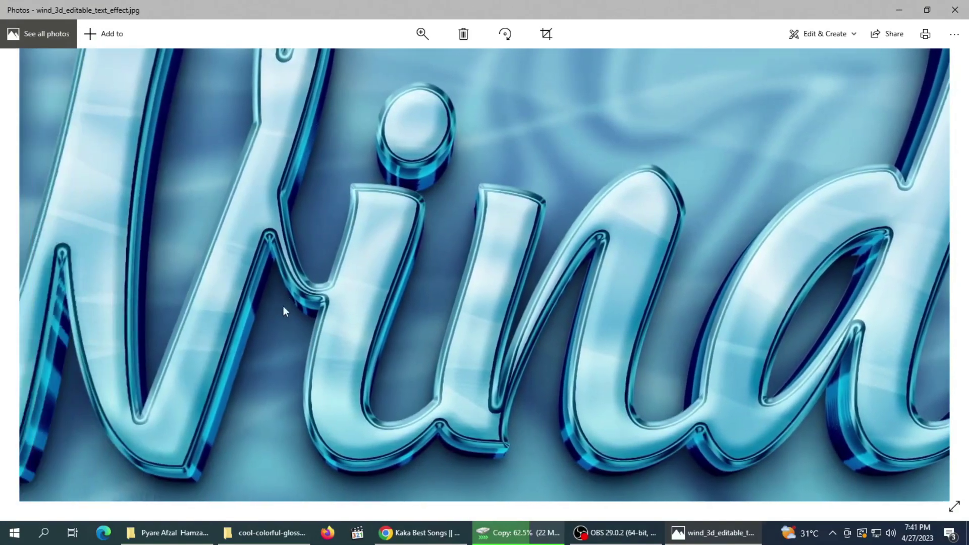
scroll(368, 397, "down", 2)
scroll(356, 374, "down", 1)
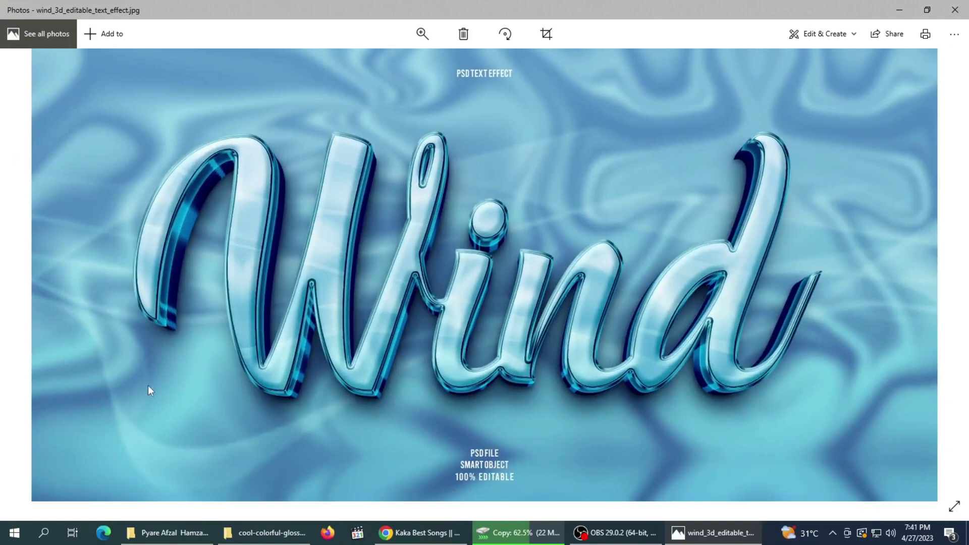
scroll(435, 260, "up", 2)
scroll(434, 259, "down", 2)
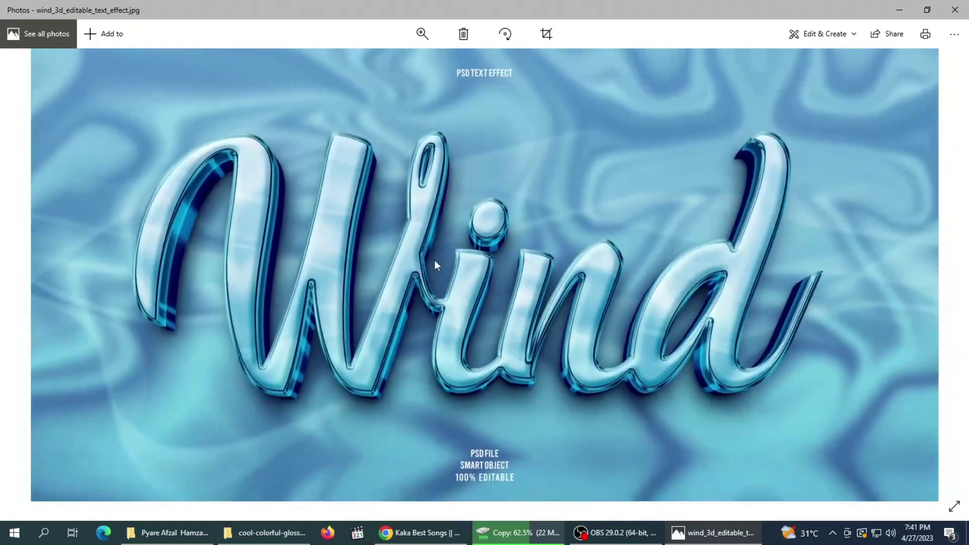
Open 837.psd in Adobe Photoshop CC 2019 and restore the accidentally deleted files.
left_click(955, 10)
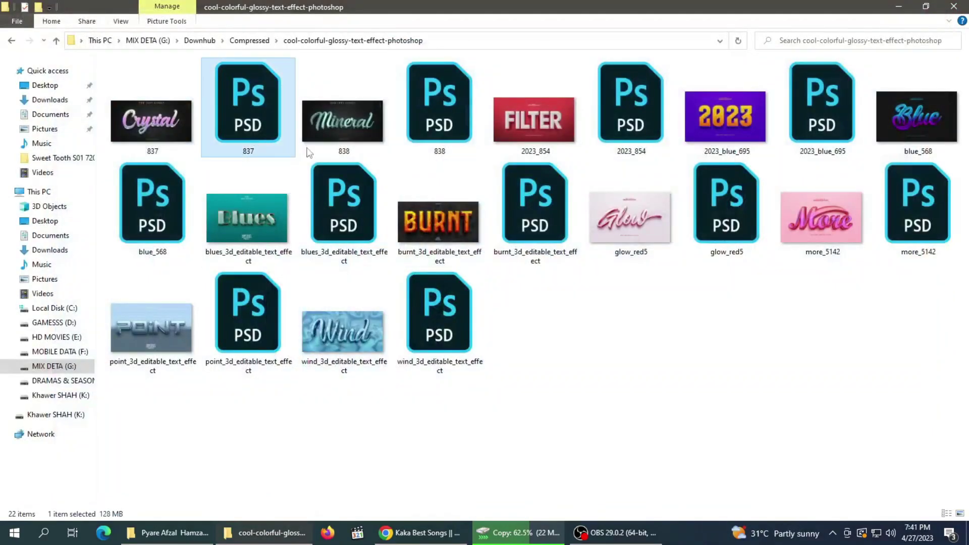
left_click(524, 135)
double_click(237, 135)
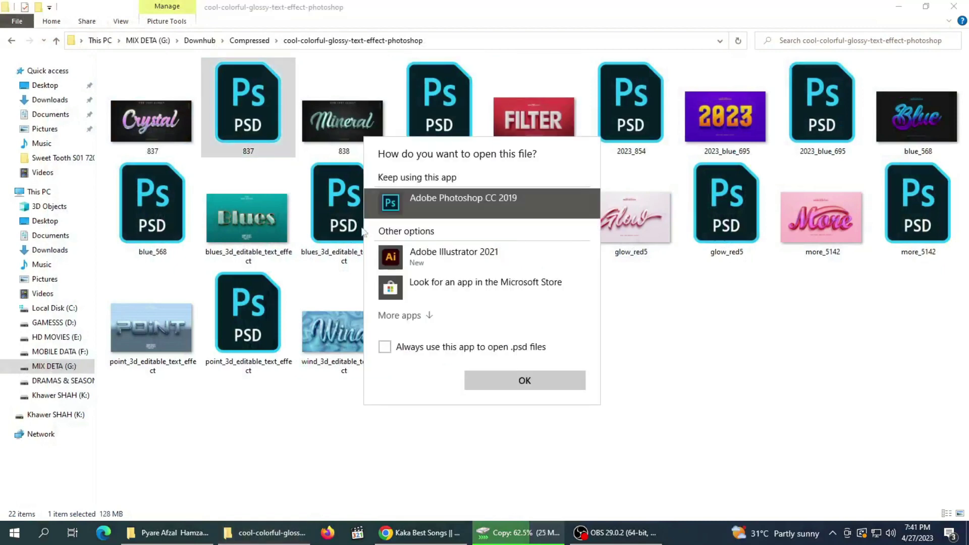
left_click(472, 380)
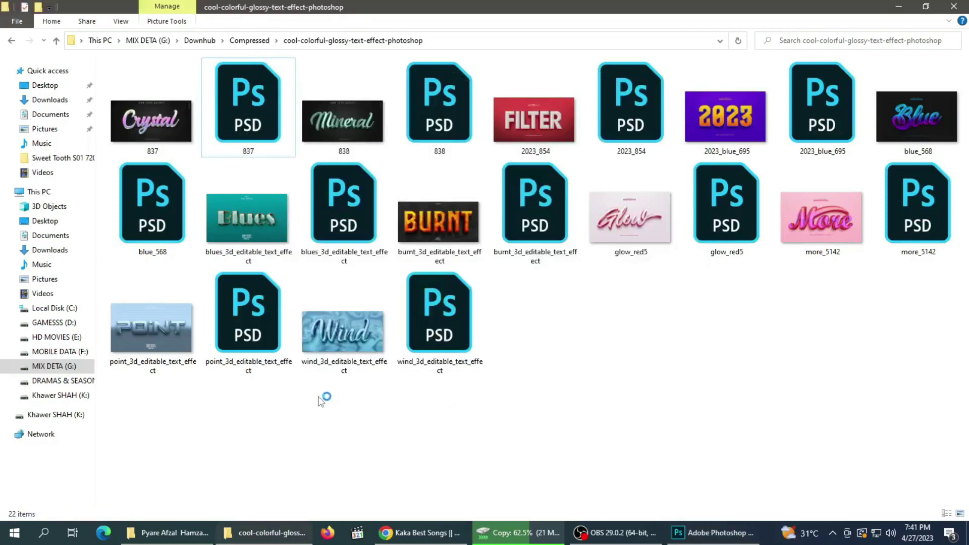
right_click(342, 375)
left_click(379, 317)
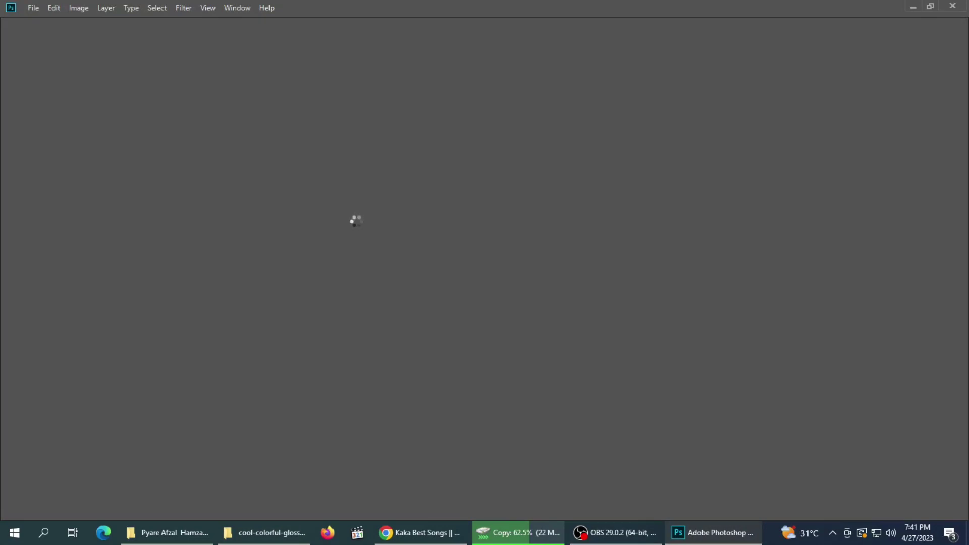
Collapse the side panels and show the full Layers list.
left_click(585, 303)
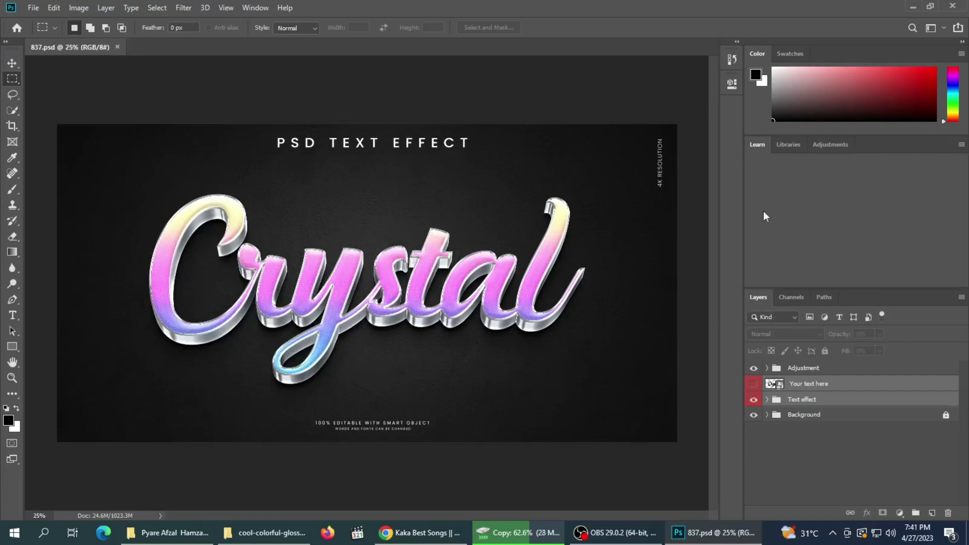
left_click(962, 44)
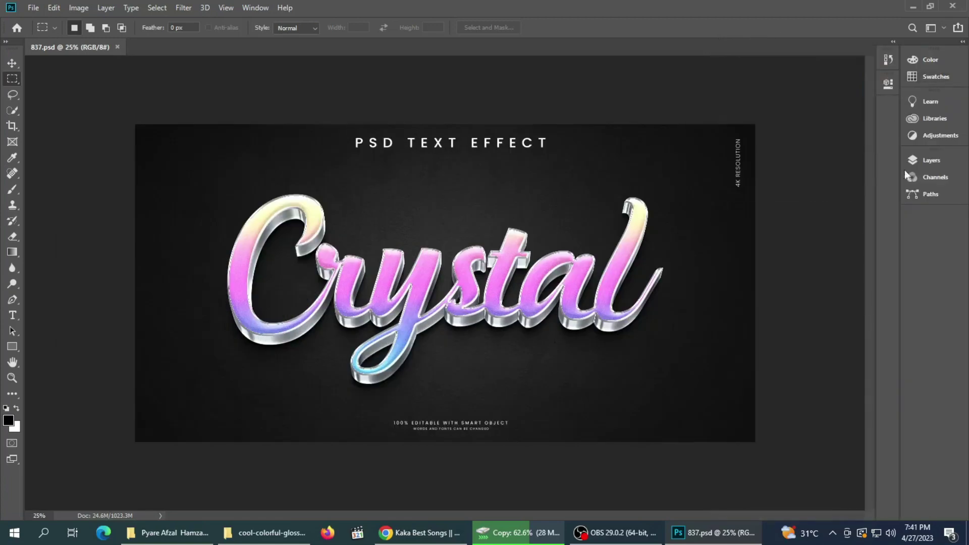
left_click(929, 161)
left_click_drag(823, 285, 845, 469)
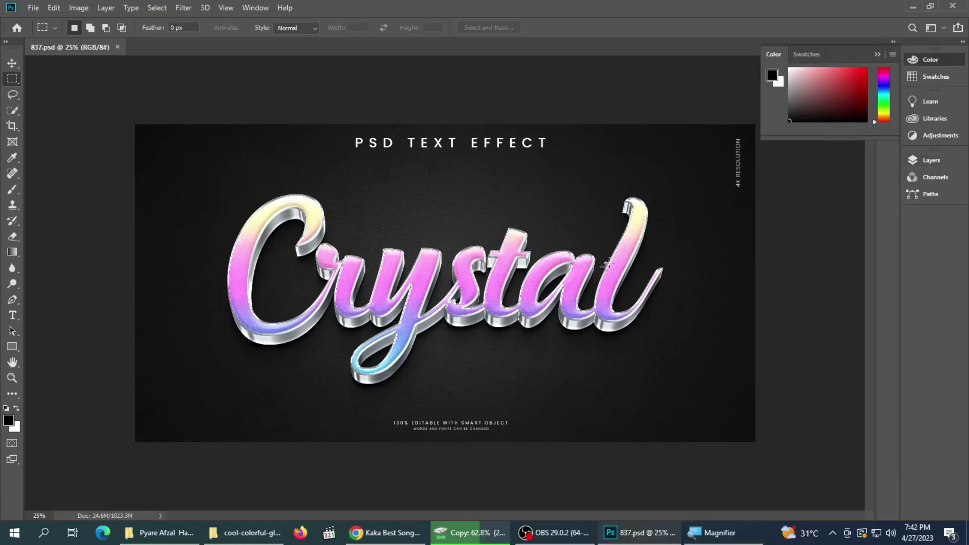
left_click(931, 159)
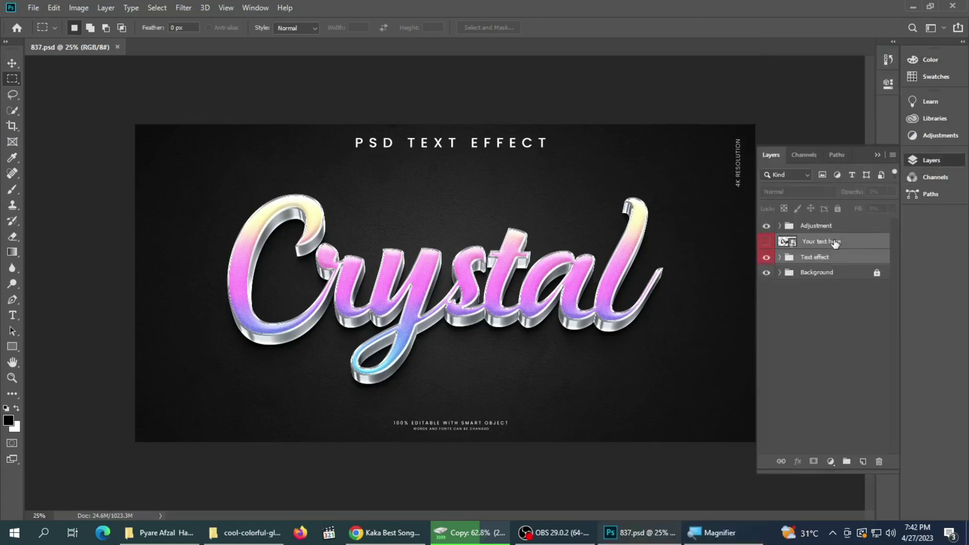
key("super+plus")
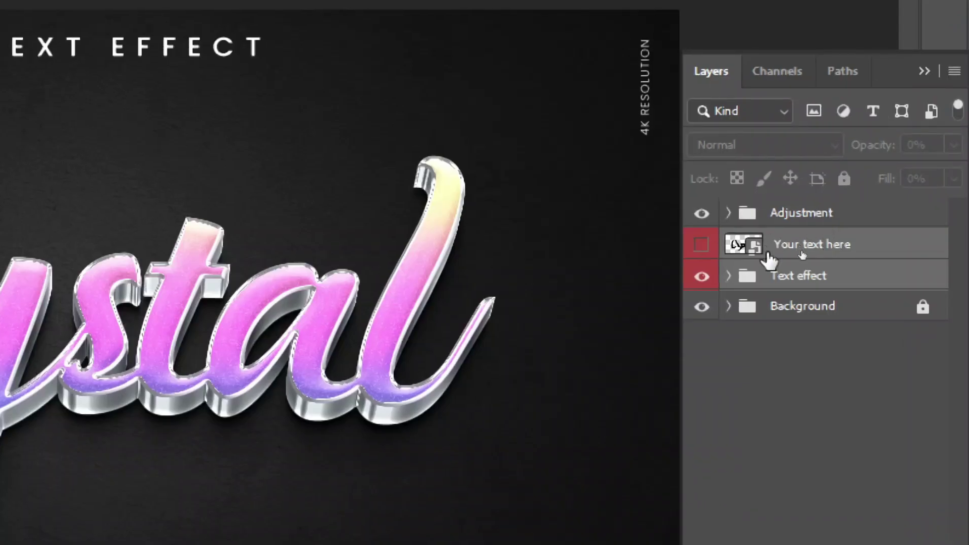
Open the 'Your text here' smart object's contents.
left_click(790, 242, "ctrl")
left_click(757, 245)
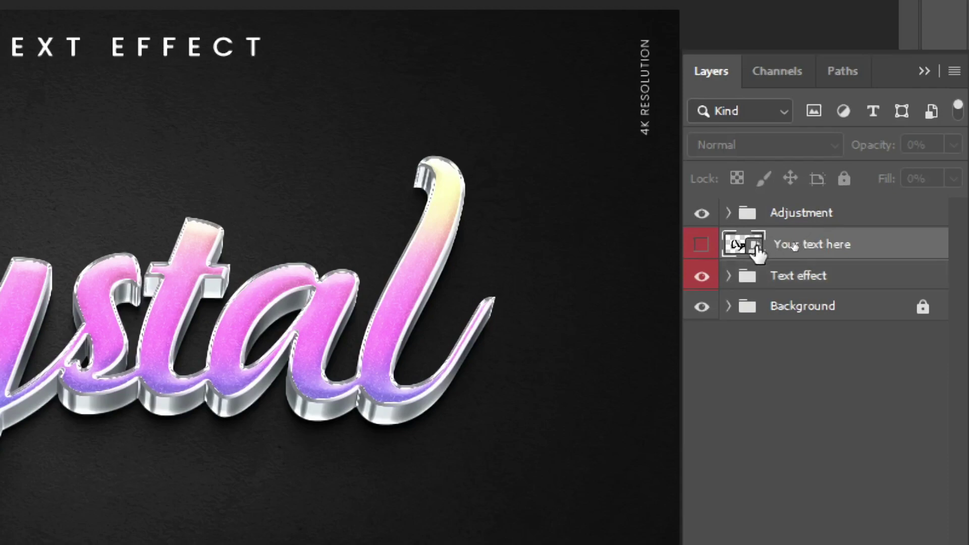
double_click(757, 246)
Replace the Crystal text with a custom first name using the Type tool and commit it.
key("super+minus")
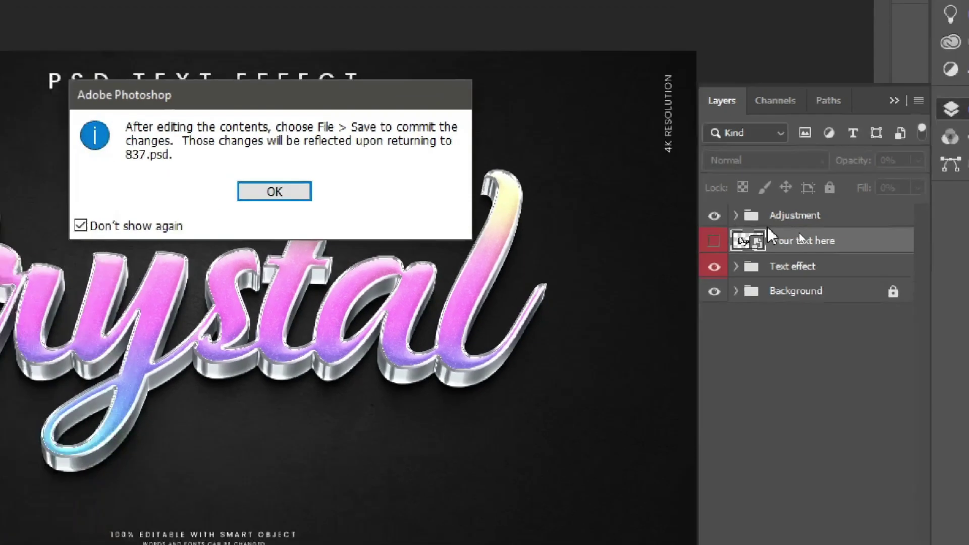
left_click(502, 214)
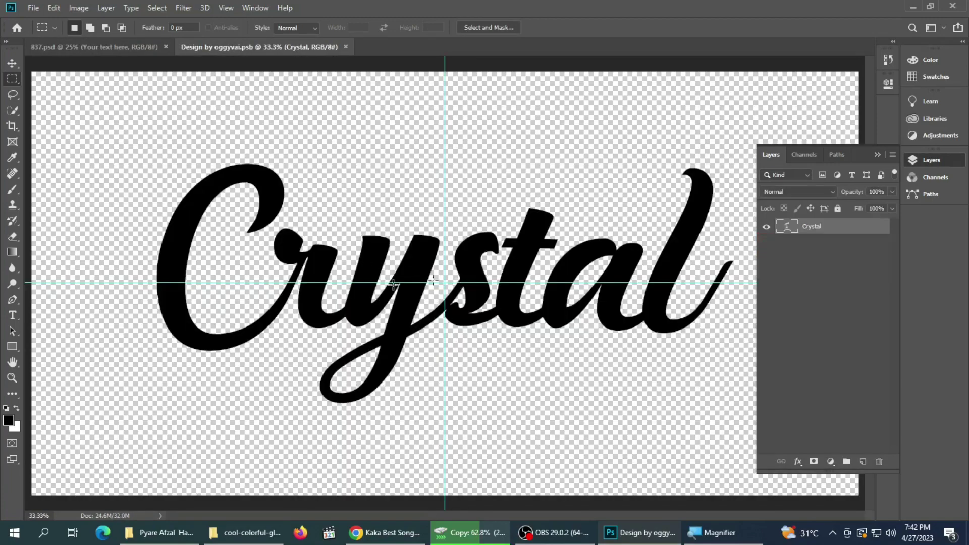
left_click(13, 315)
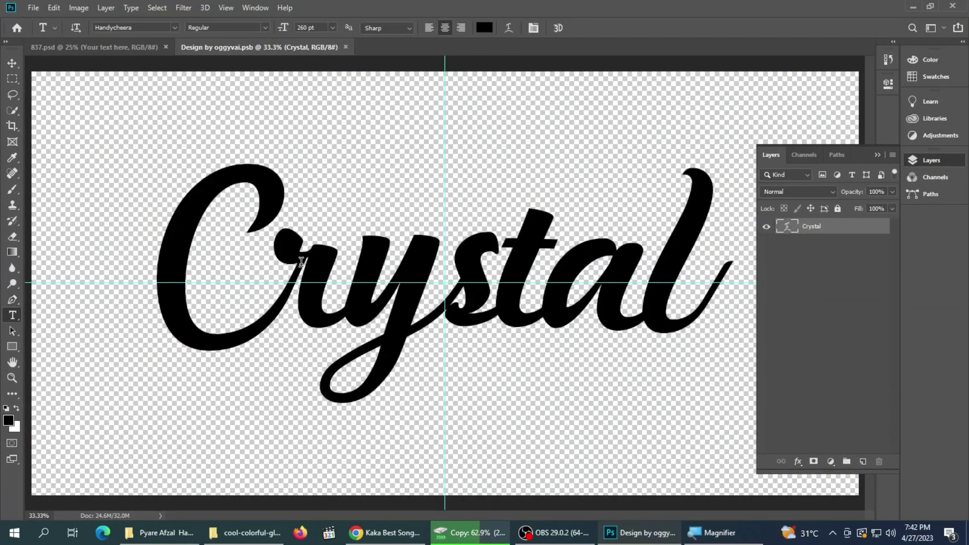
left_click(301, 267)
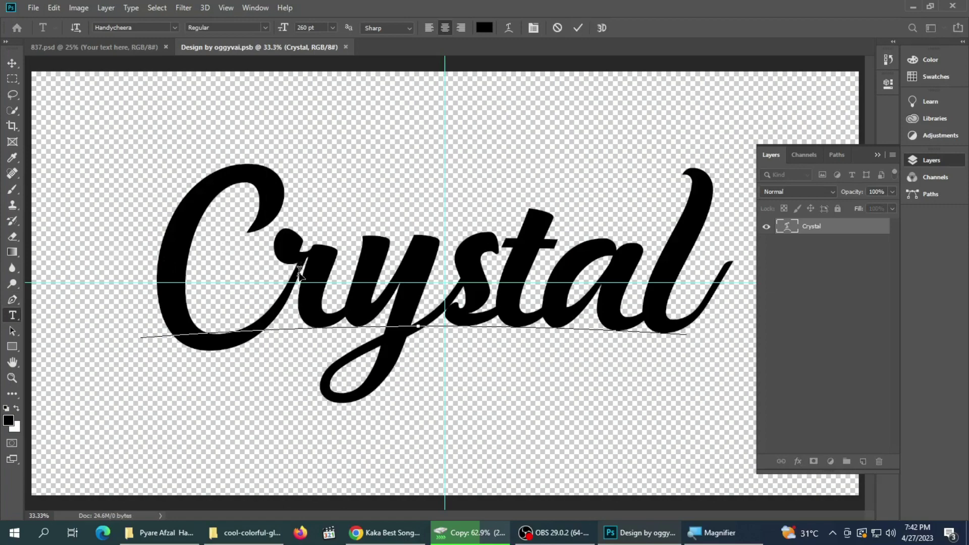
key("ctrl+a")
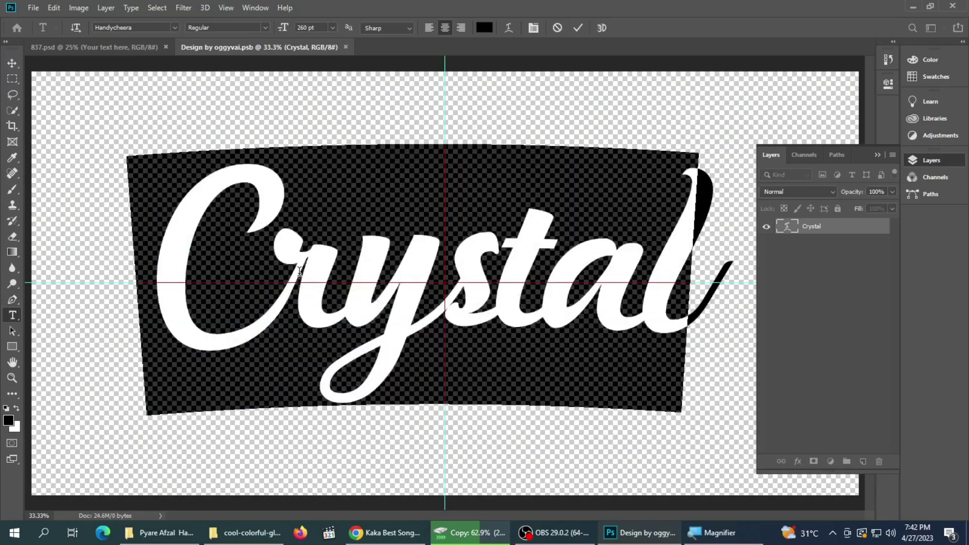
type("Fa")
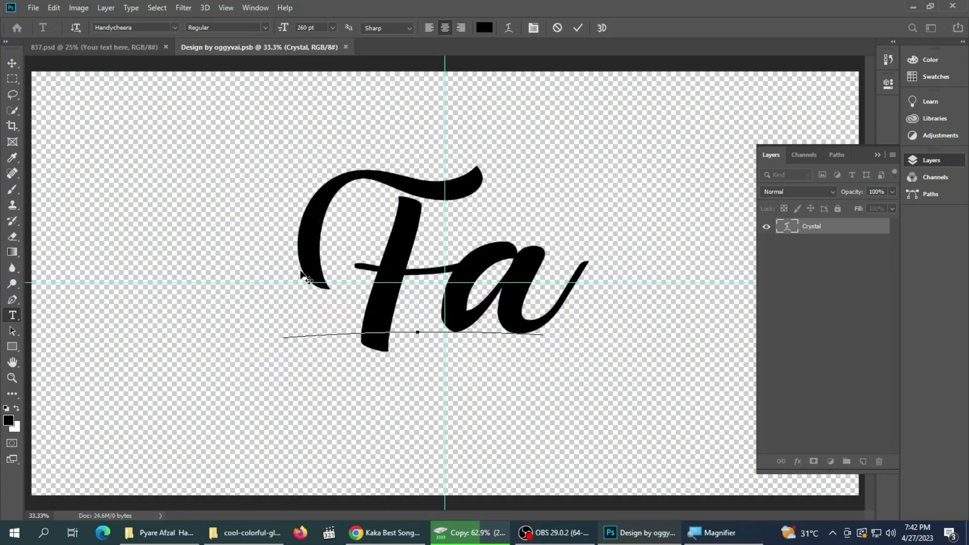
type("ti")
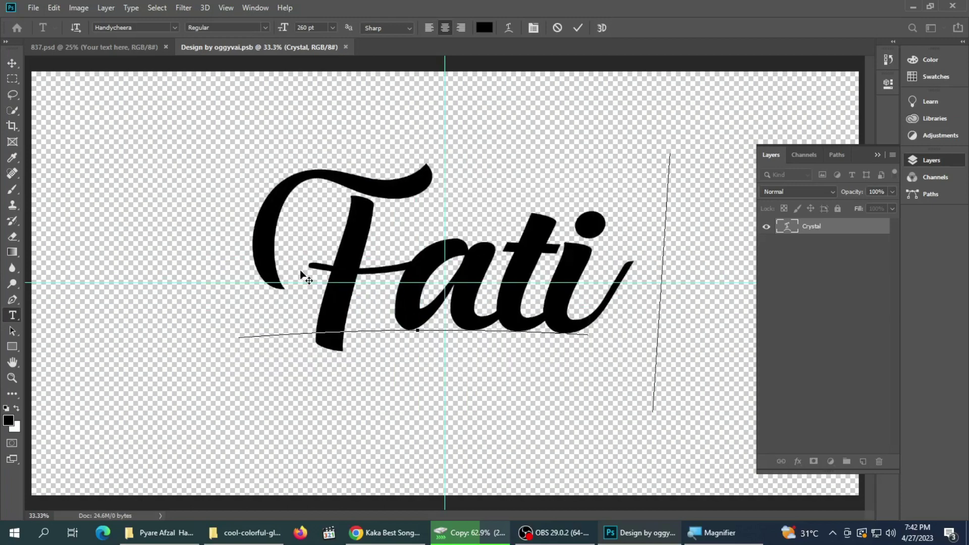
type("ma")
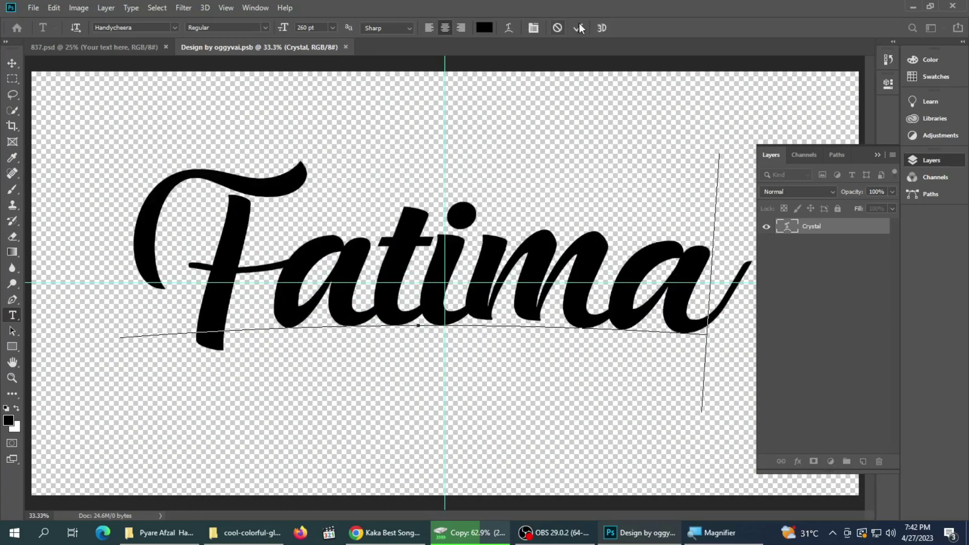
left_click(578, 26)
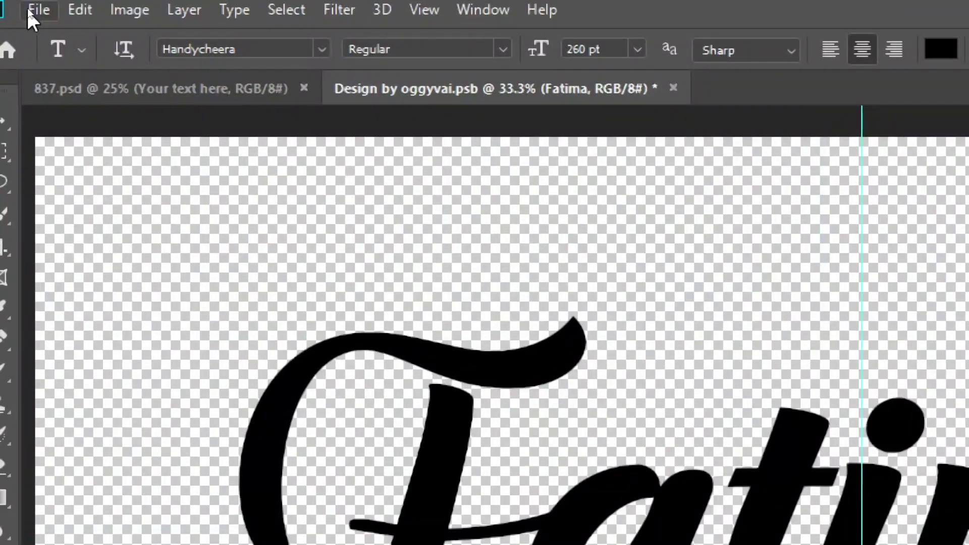
Save the smart object contents and return to the 837.psd document.
left_click(29, 9)
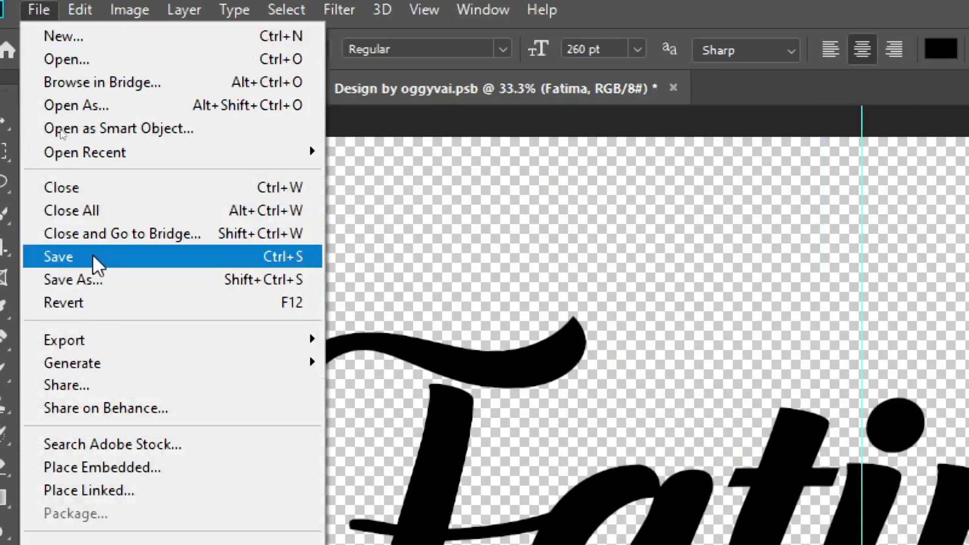
left_click(70, 257)
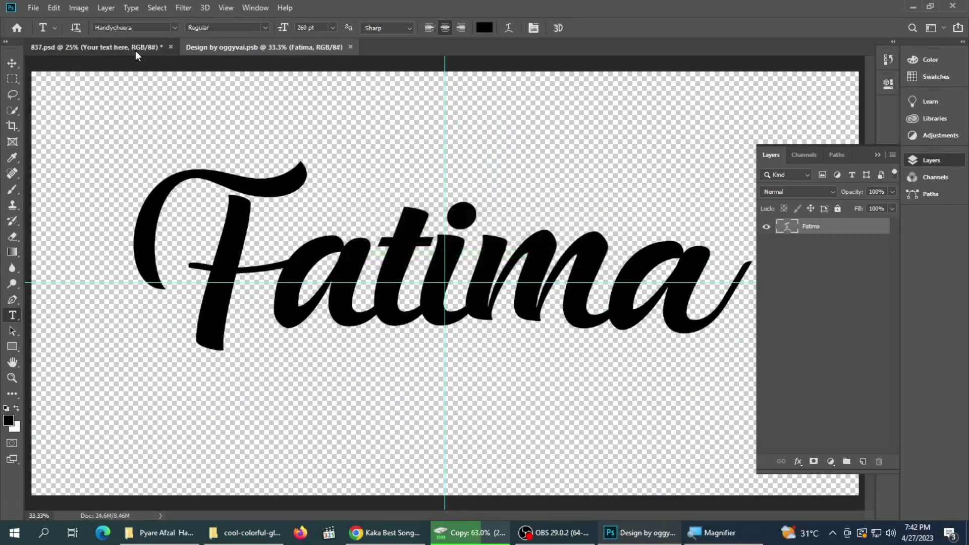
key("ctrl+Tab")
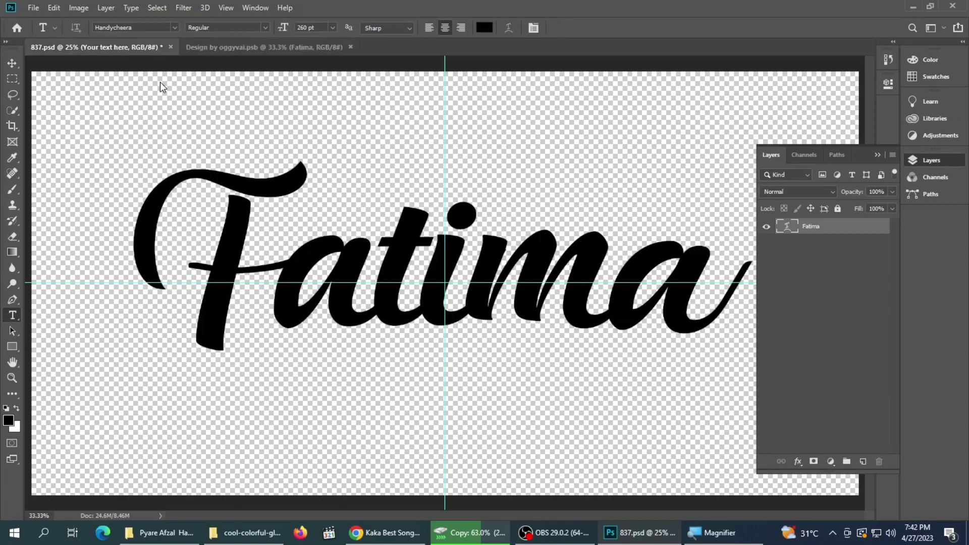
Zoom in on the new text effect, then fit the design on screen.
left_click(12, 378)
left_click(446, 283)
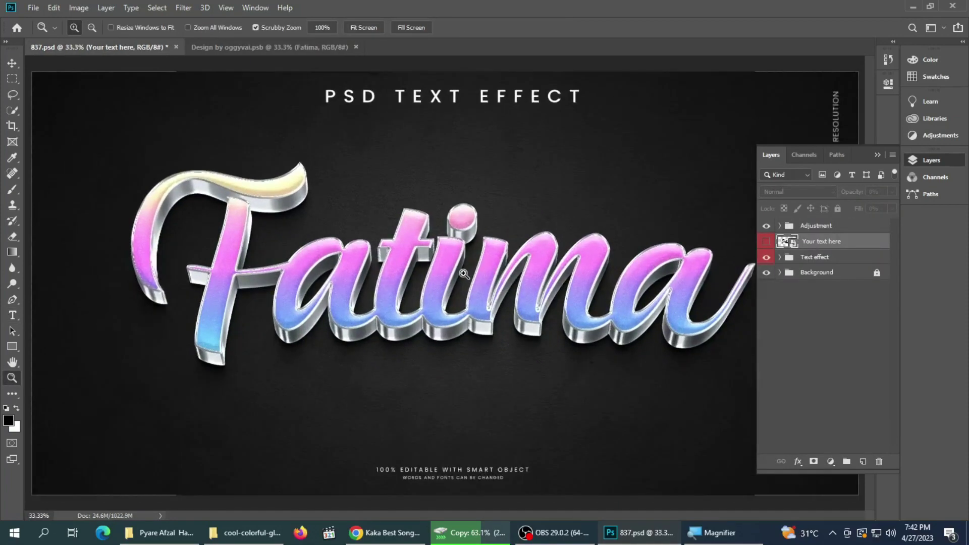
left_click(243, 246)
right_click(262, 254)
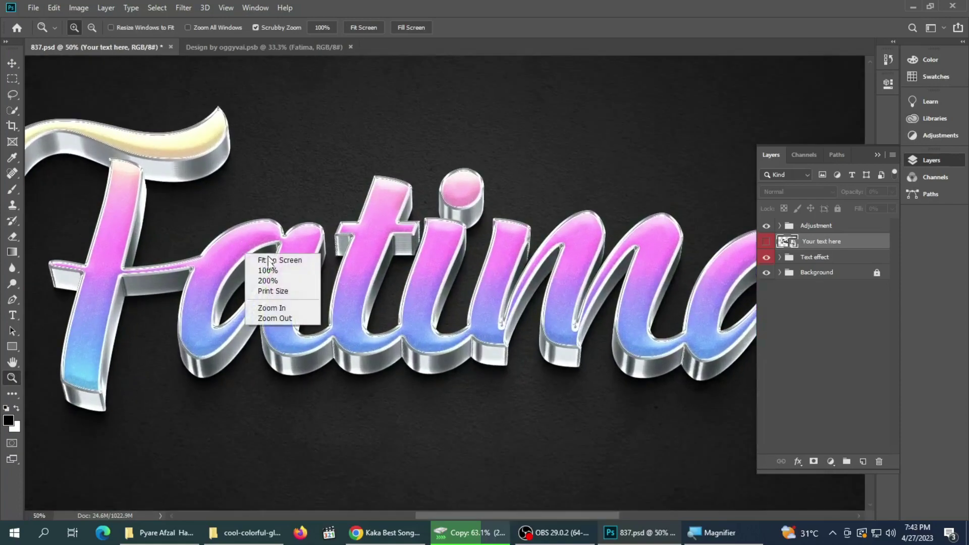
left_click(269, 260)
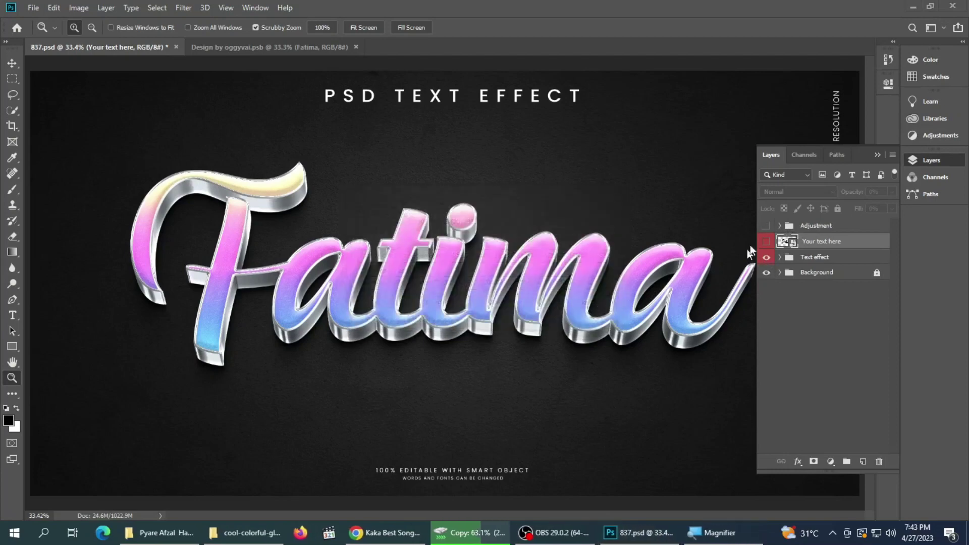
Expand the Text effect, Adjustment and Background layer groups.
left_click(767, 241)
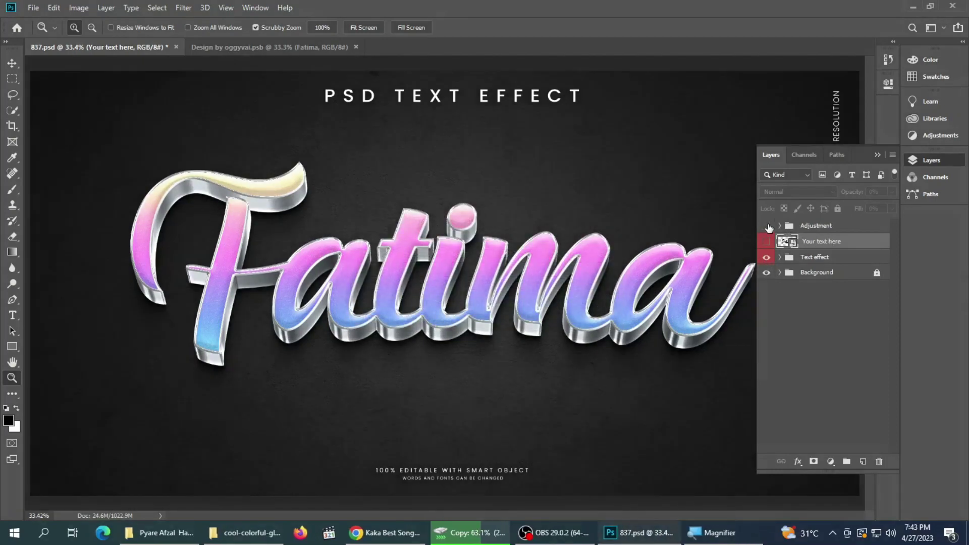
left_click(780, 258)
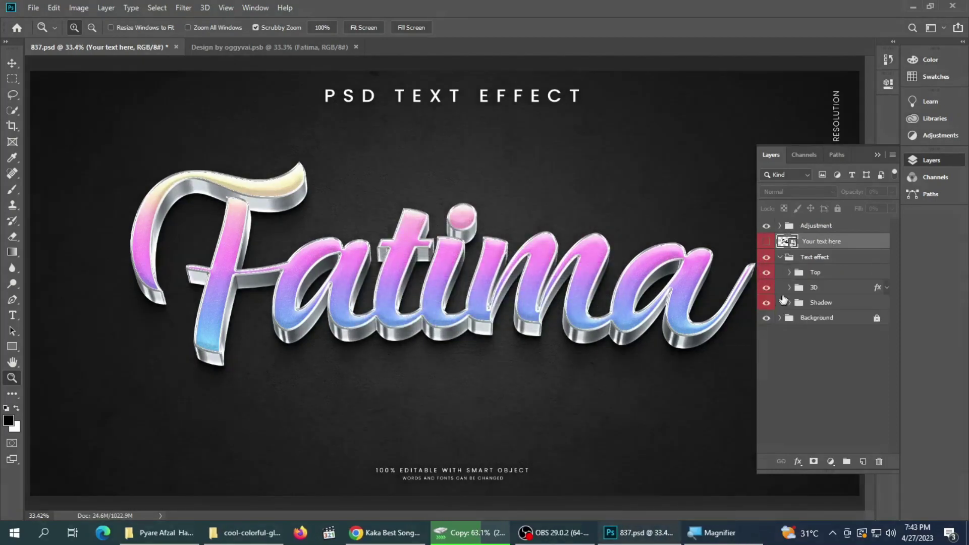
left_click(779, 226)
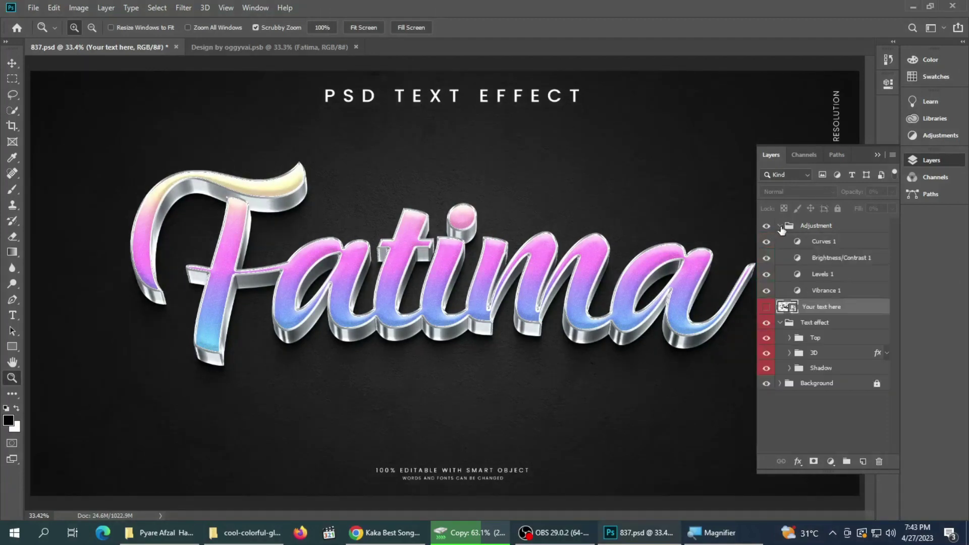
left_click(780, 383)
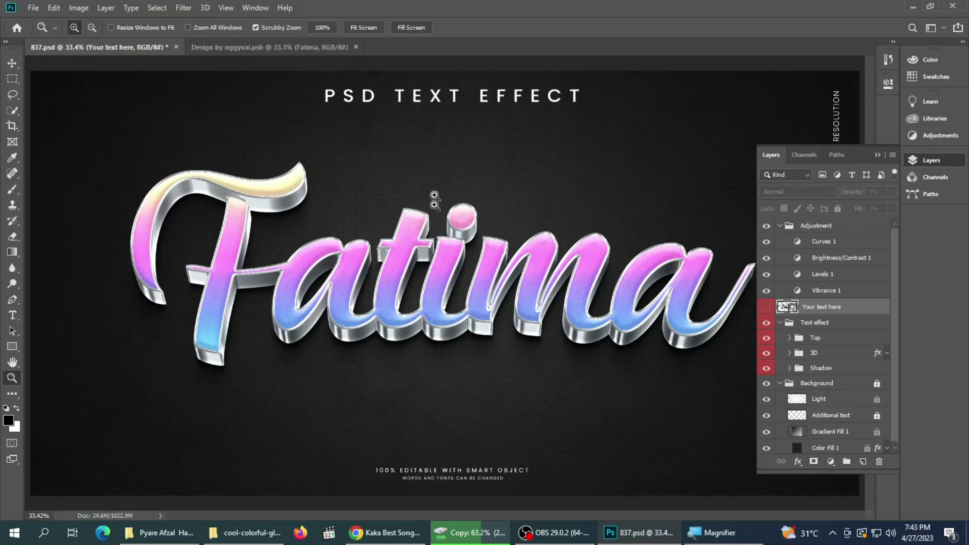
Close 837.psd without saving and the .psb document, returning to File Explorer.
left_click(176, 47)
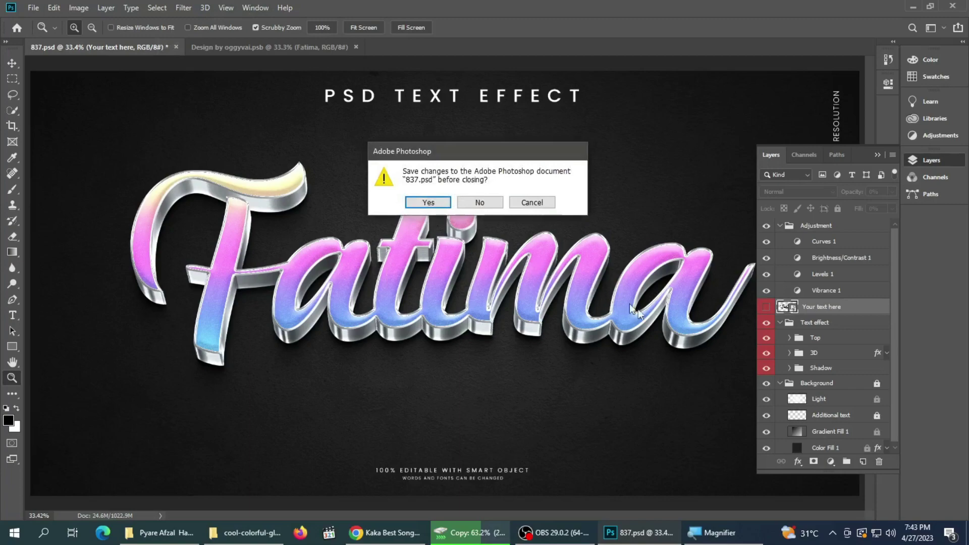
left_click(482, 202)
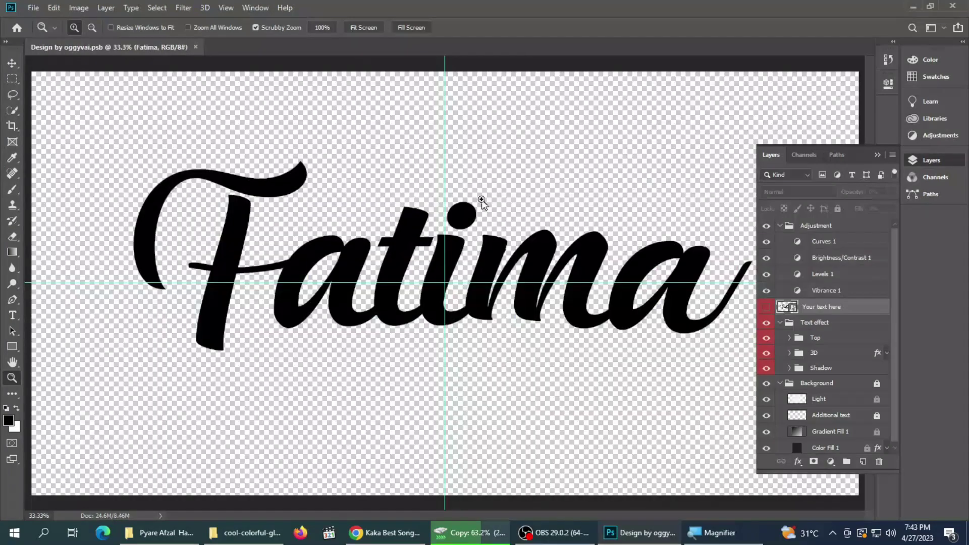
left_click(197, 46)
left_click(253, 534)
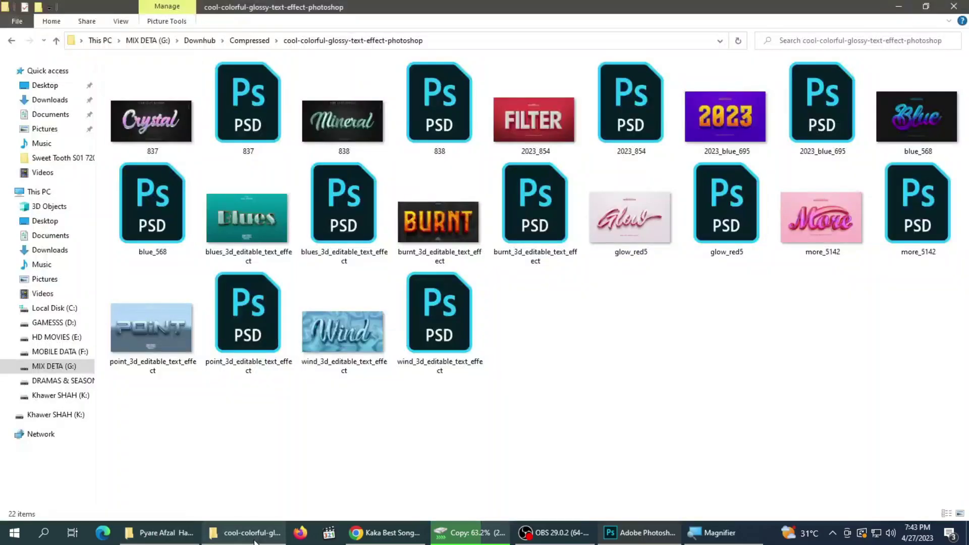
Open the 838.psd Mineral template in Photoshop.
double_click(424, 113)
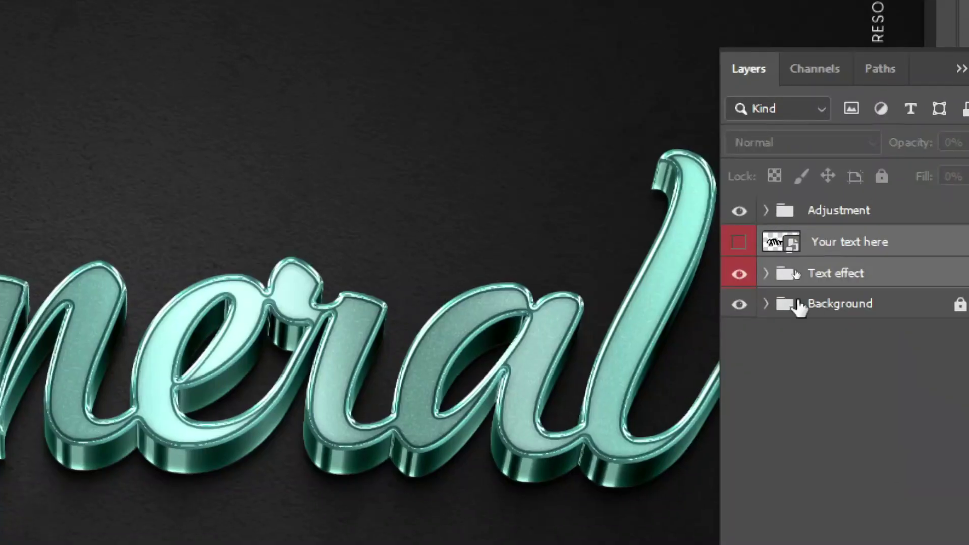
In the 838 smart object, replace Mineral with a custom first name, commit and save.
left_click(792, 248)
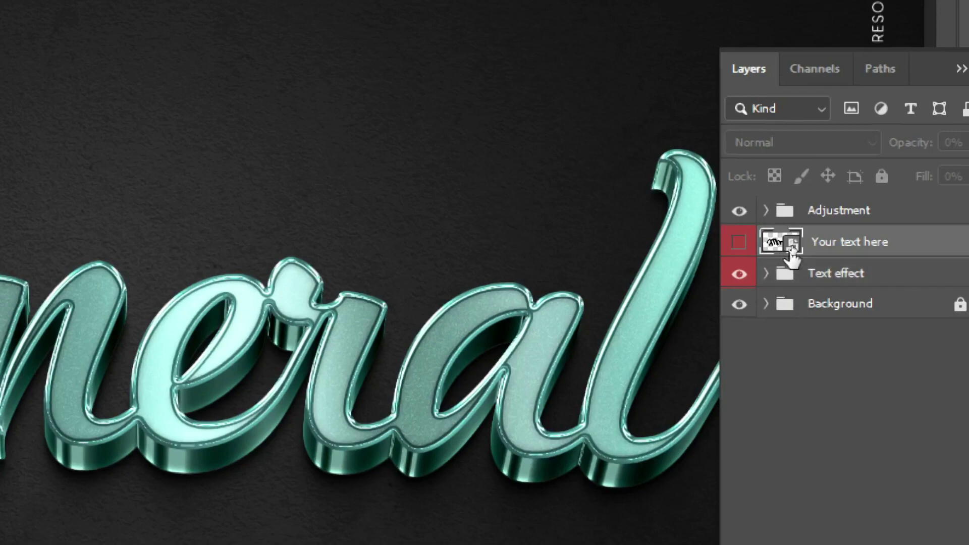
double_click(790, 252)
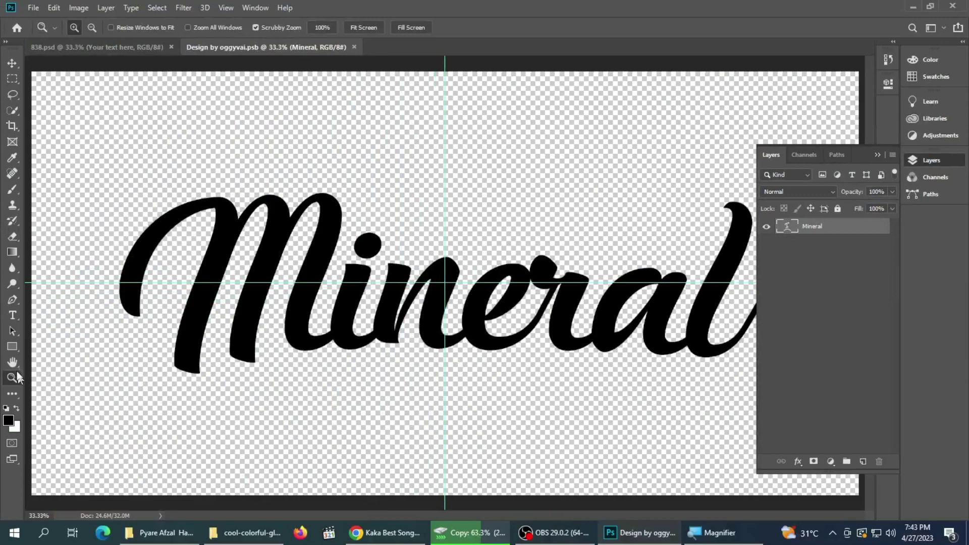
left_click(12, 315)
left_click(332, 303)
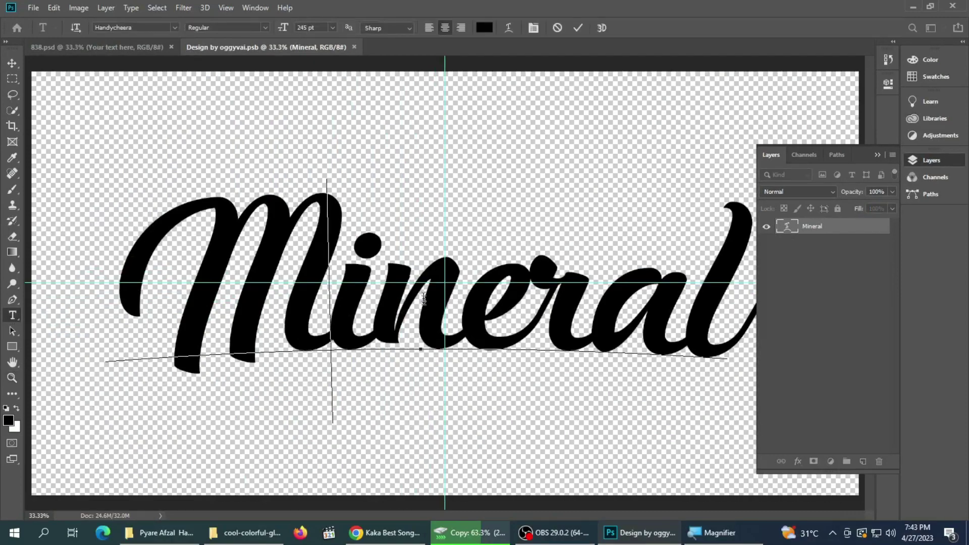
key("ctrl+a")
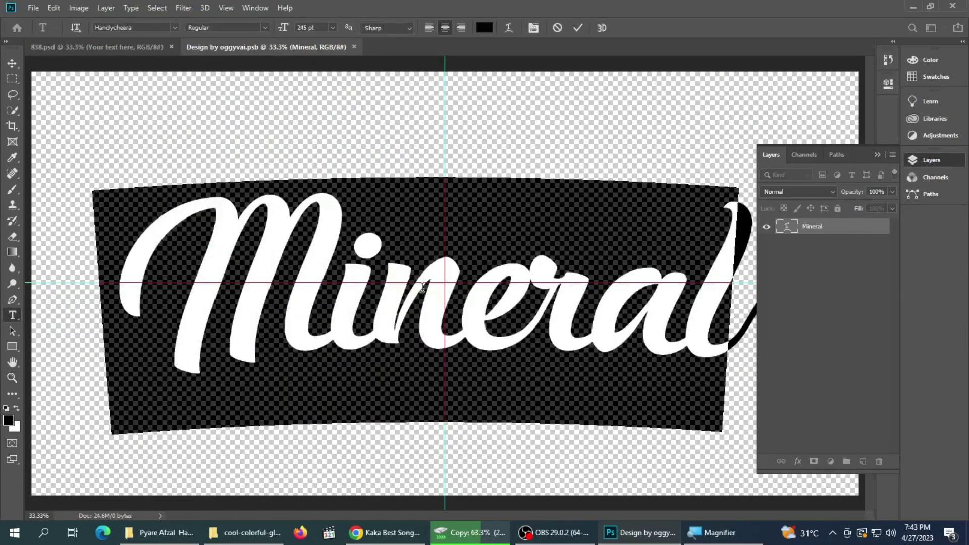
type("Azhar")
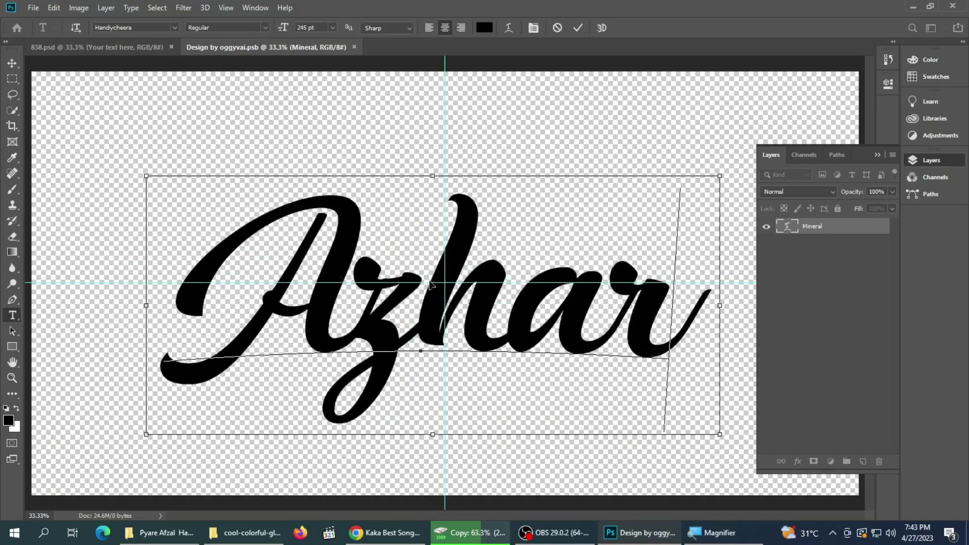
left_click(577, 28)
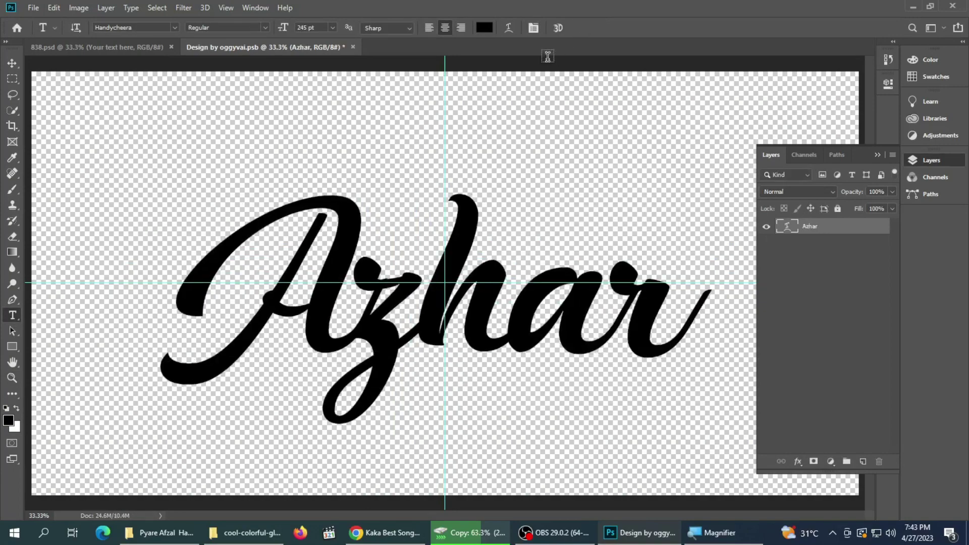
key("ctrl+s")
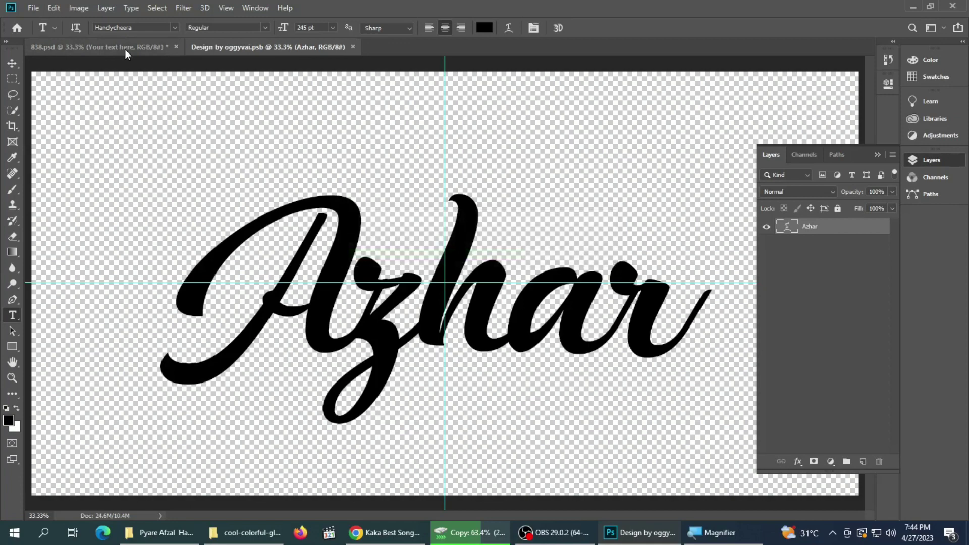
Return to 838.psd, zoom in on the new lettering, then fit the design on screen.
left_click(125, 50)
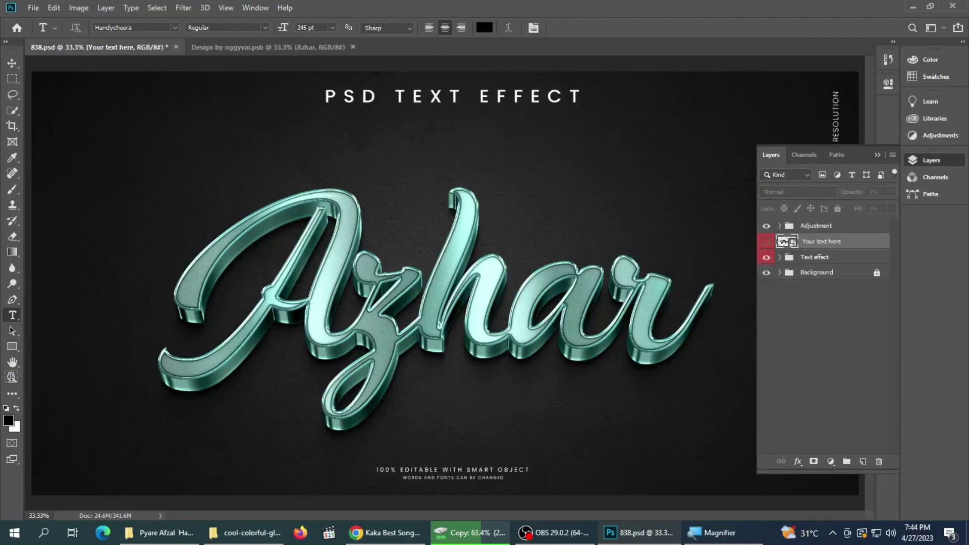
left_click(13, 378)
left_click(441, 277)
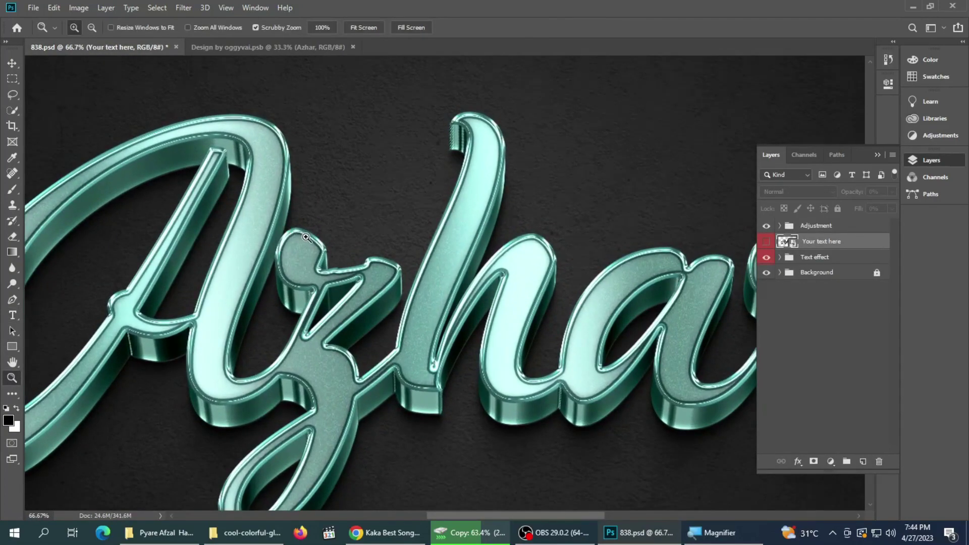
right_click(305, 237)
left_click(323, 245)
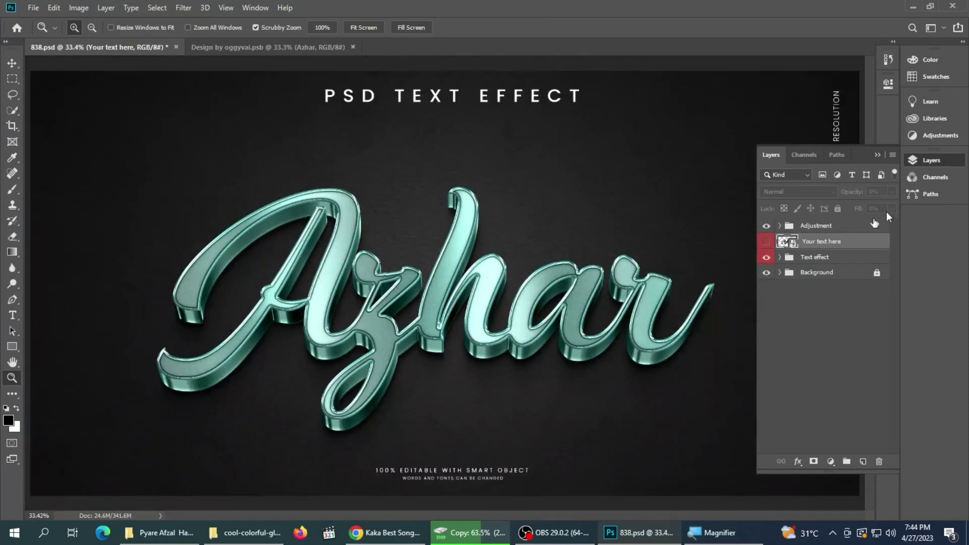
Expand the Text effect, Adjustment and Background groups and toggle the Additional text layer off and on.
left_click(780, 258)
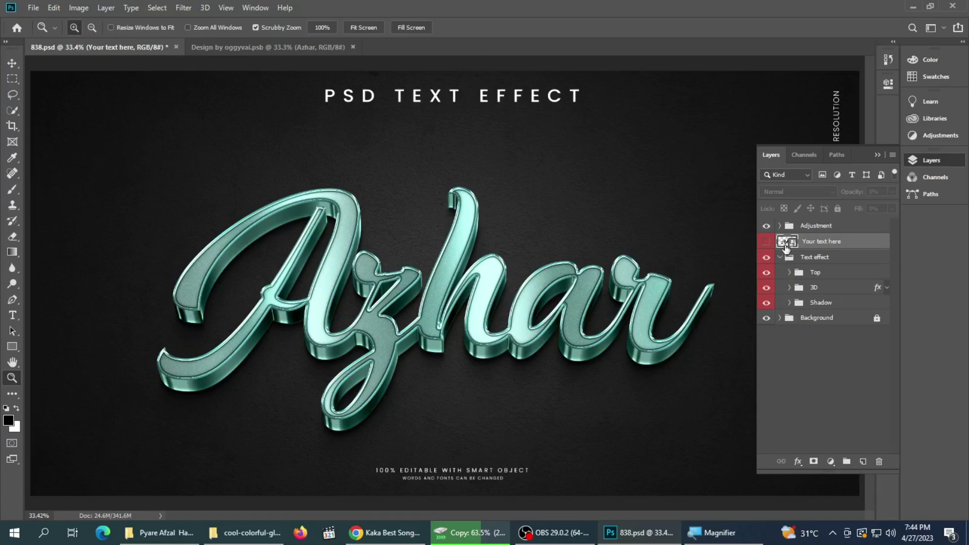
left_click(781, 226)
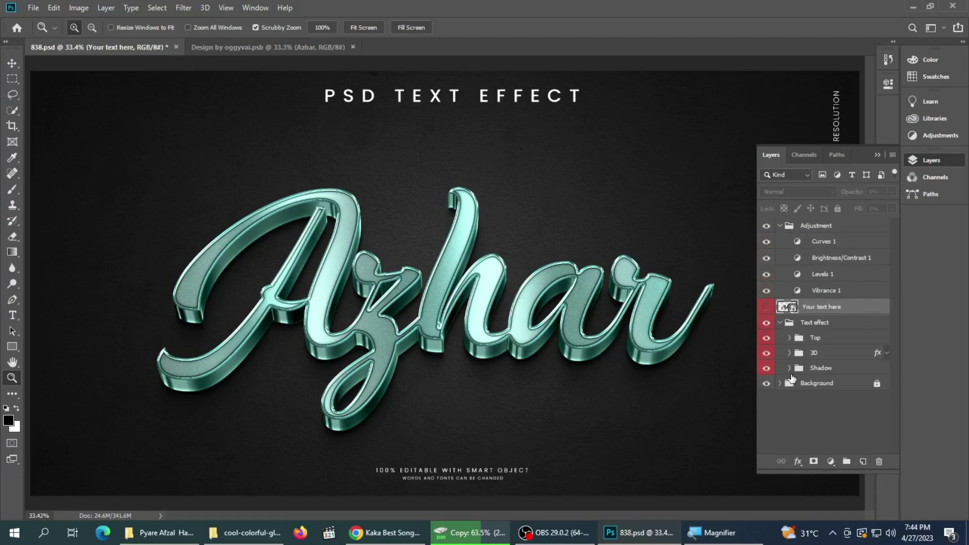
left_click(781, 385)
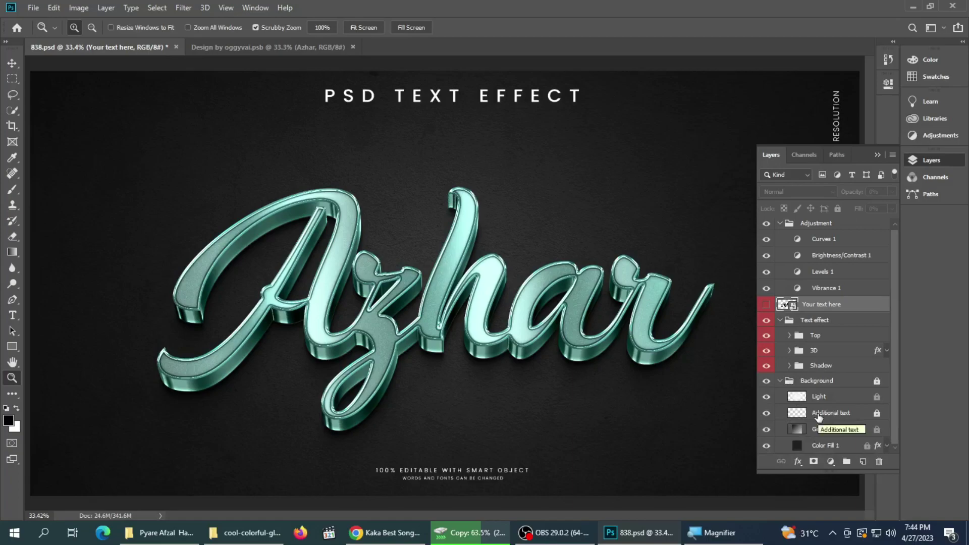
key("super+plus")
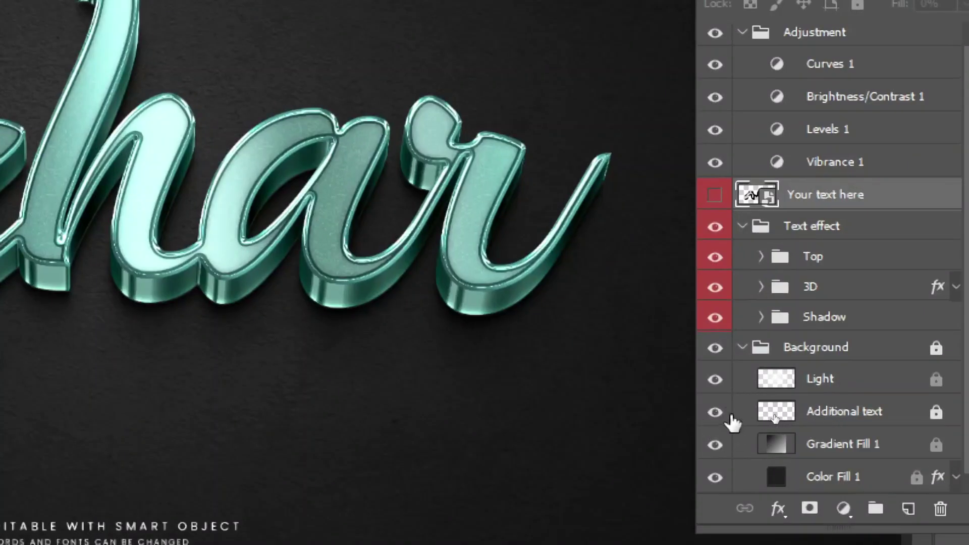
left_click(715, 412)
key("super+minus")
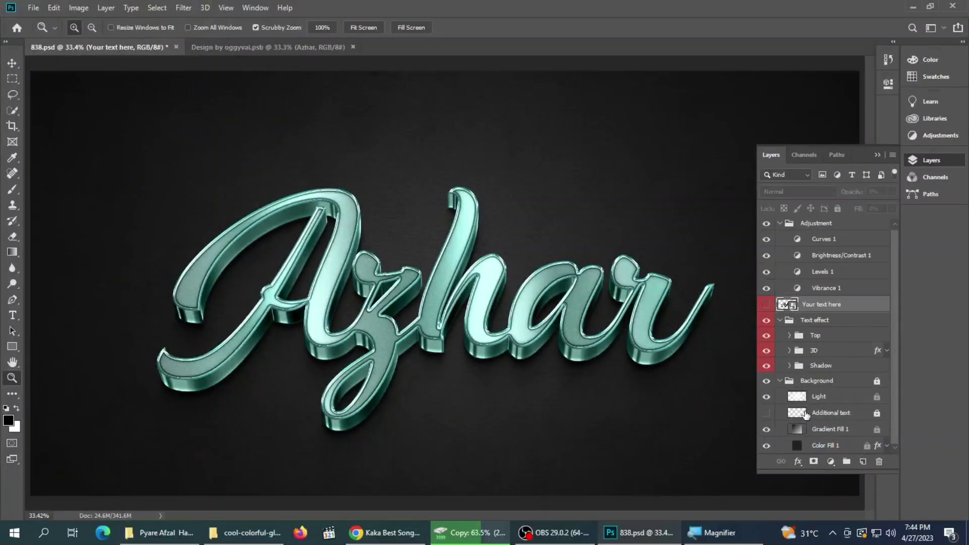
left_click(766, 413)
left_click(780, 413)
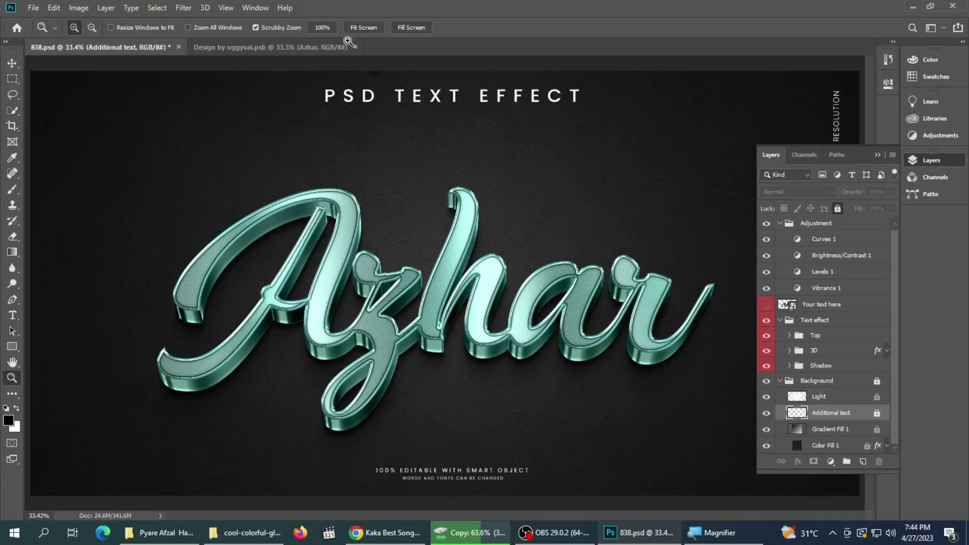
Close 838.psd without saving, along with the remaining text document.
left_click(178, 46)
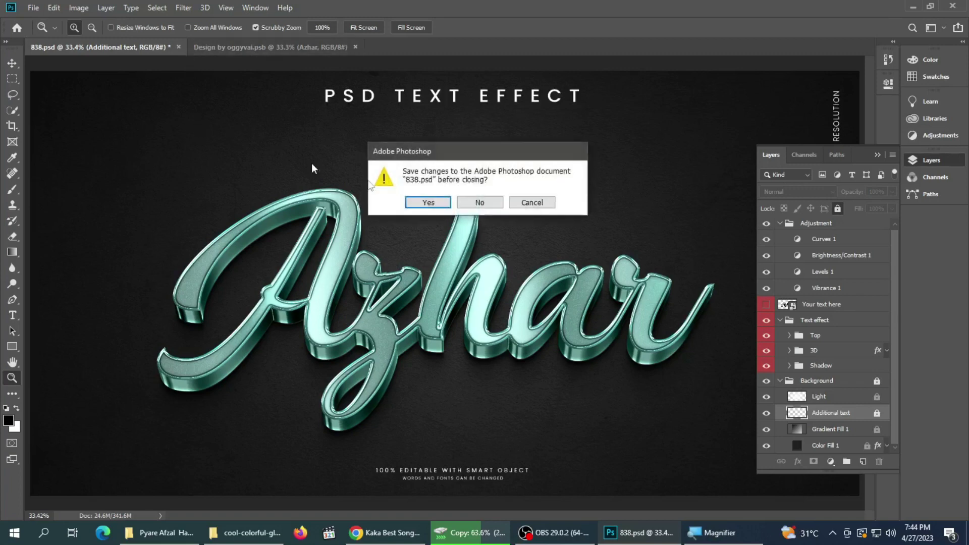
left_click(591, 306)
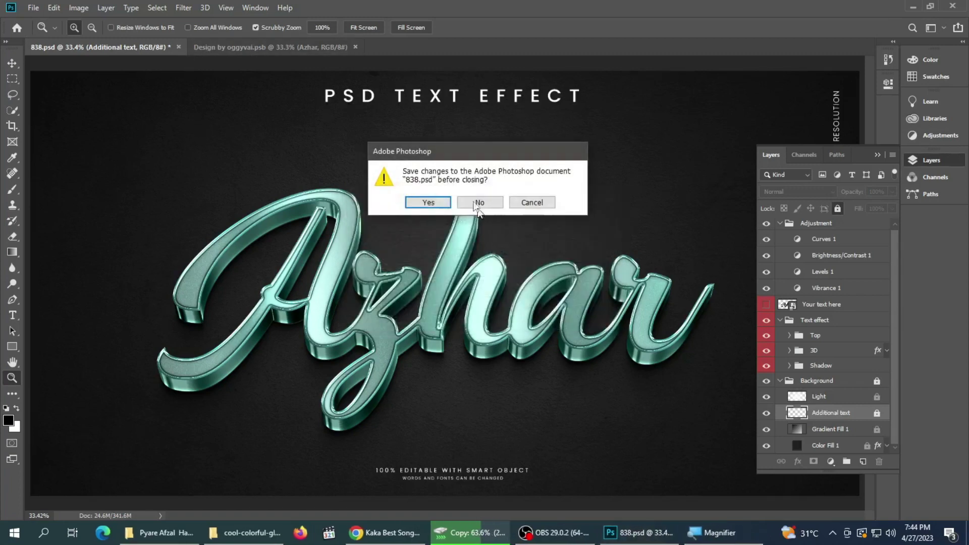
left_click(479, 202)
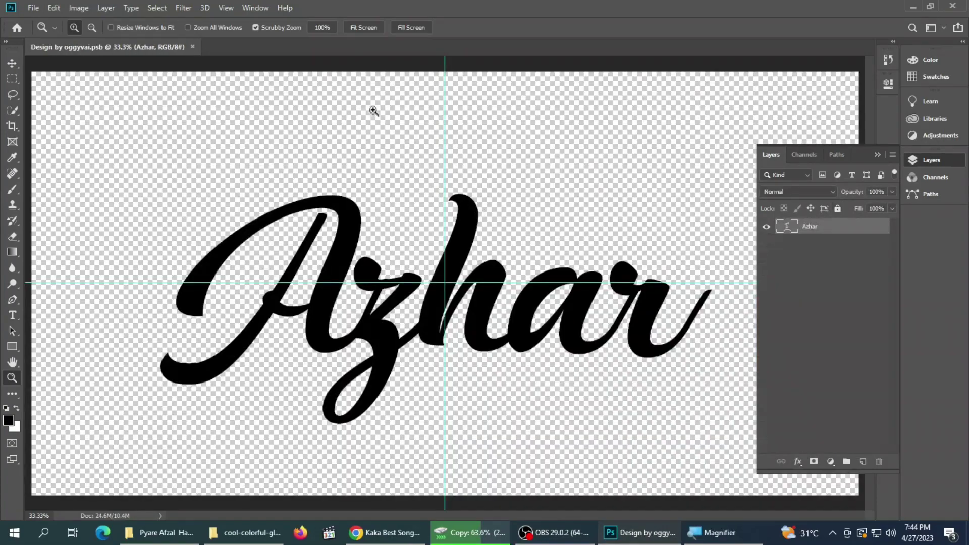
left_click(191, 49)
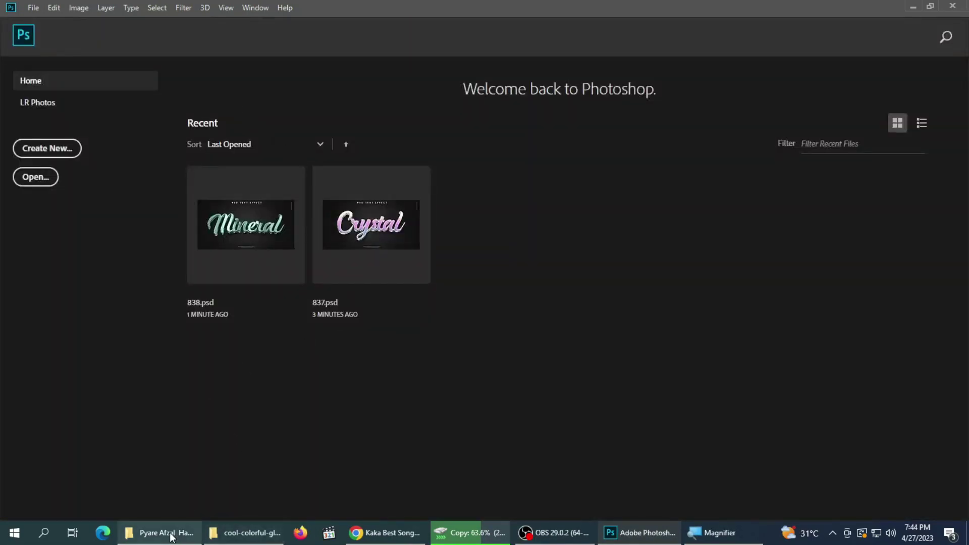
Open the 2023_854 template from the folder and open its Place Your Text Here smart object.
left_click(208, 531)
double_click(665, 82)
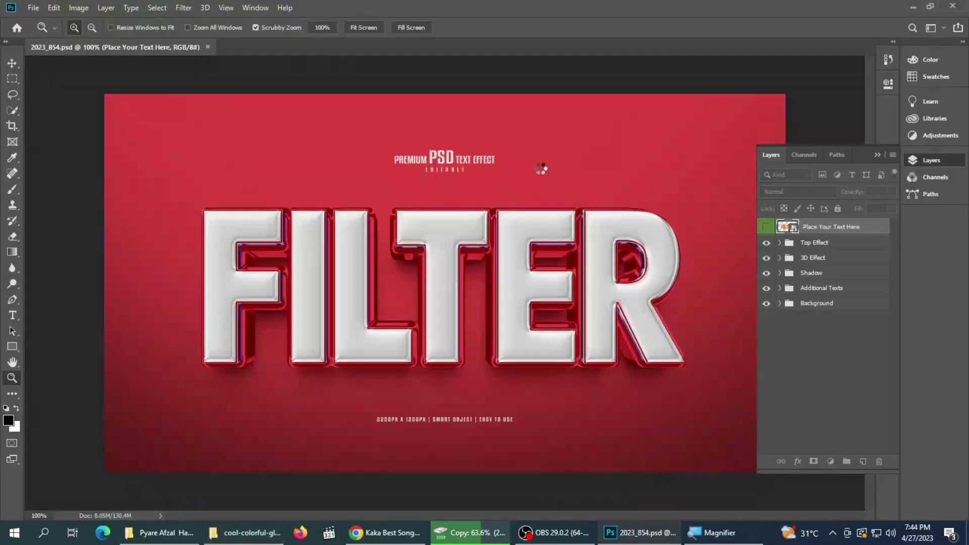
double_click(792, 231)
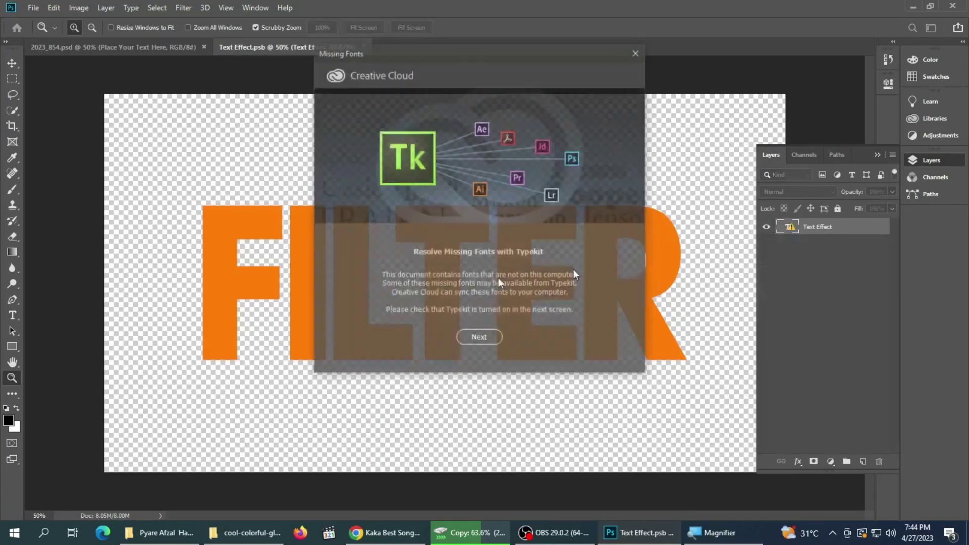
Dismiss the Missing Fonts notice and copy the missing font's name from the font field.
left_click(480, 330)
left_click(535, 348)
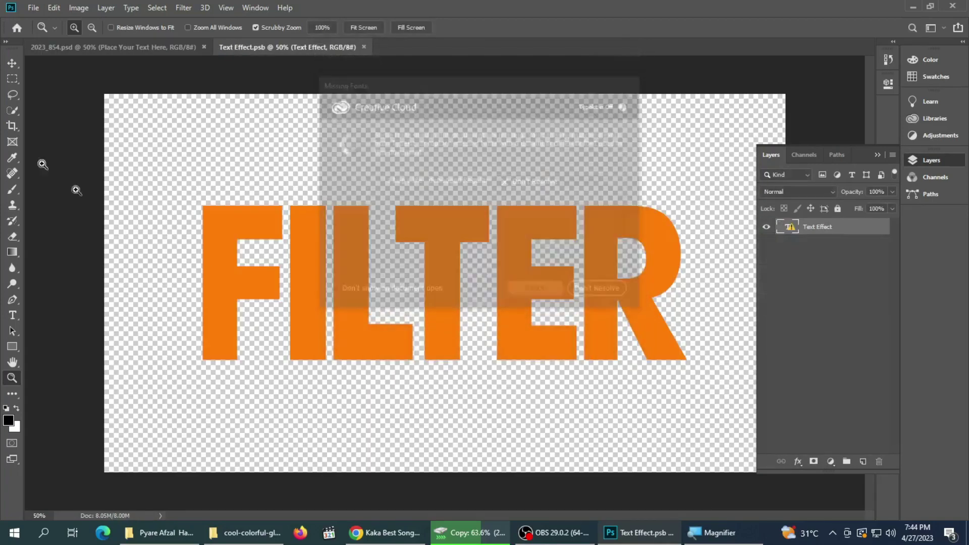
left_click(13, 315)
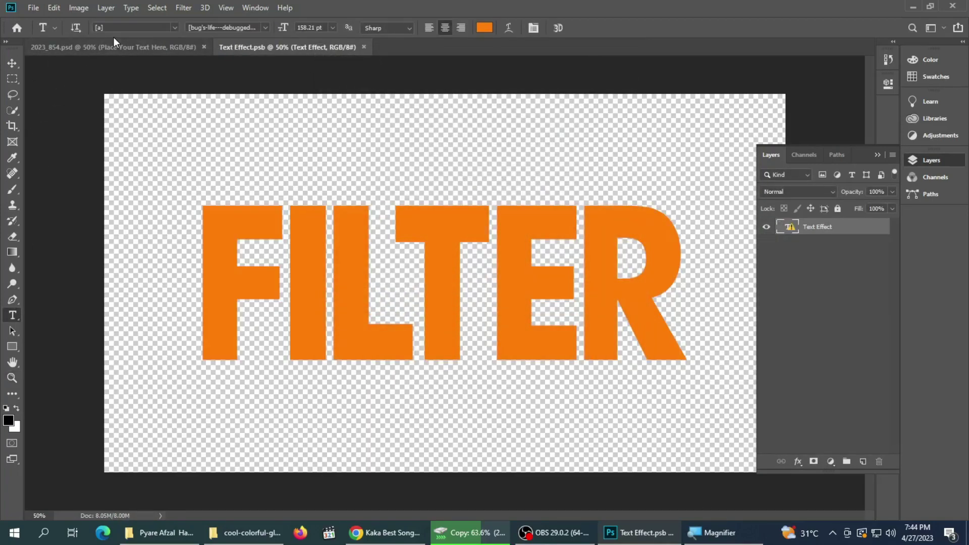
right_click(116, 31)
left_click(143, 65)
Bring up the Google search box in Chrome and re-copy the missing font name from Photoshop.
left_click(385, 532)
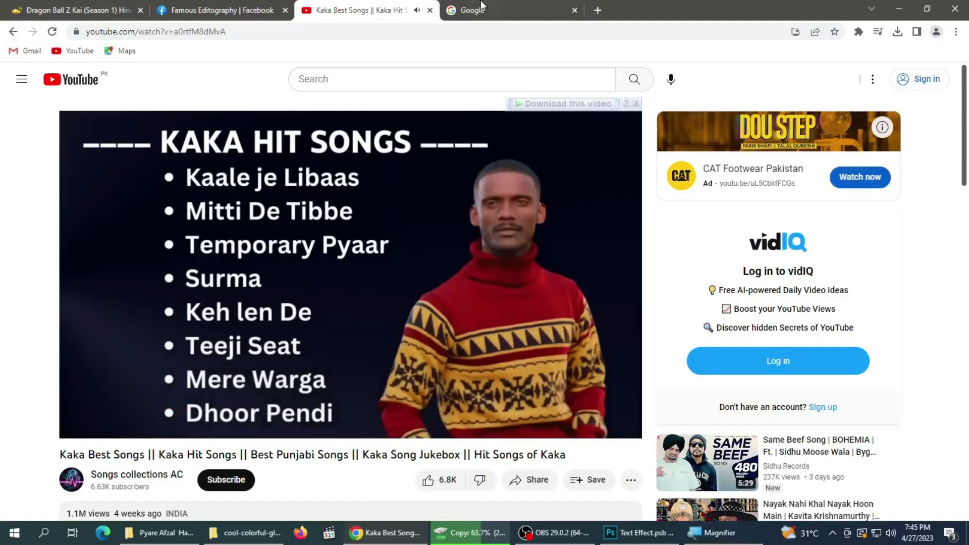
left_click(474, 10)
left_click(471, 31)
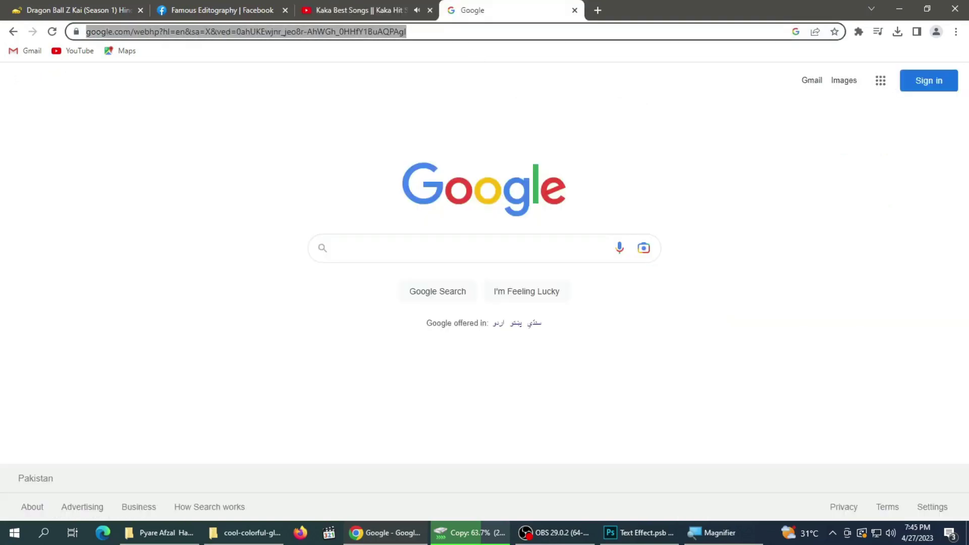
left_click(383, 250)
type("[a]")
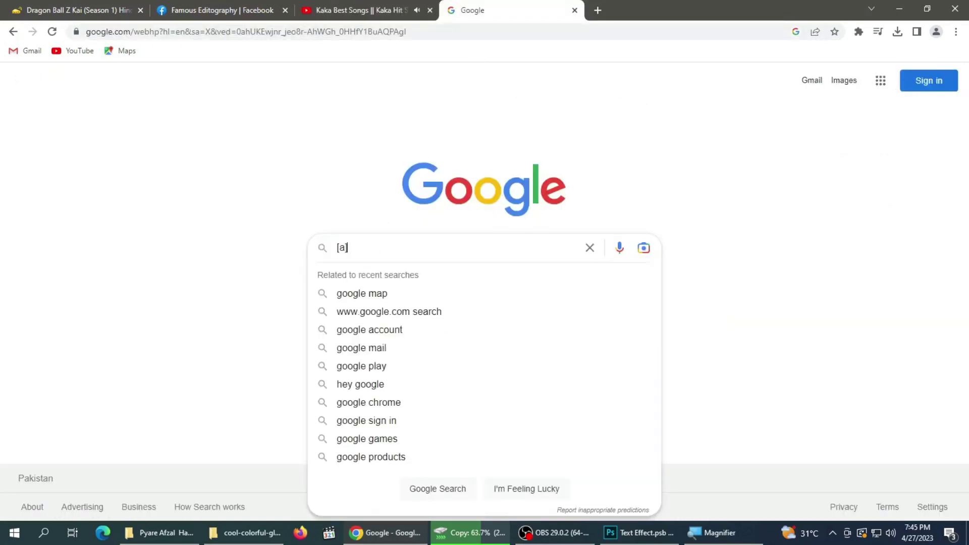
left_click(629, 541)
left_click(242, 28)
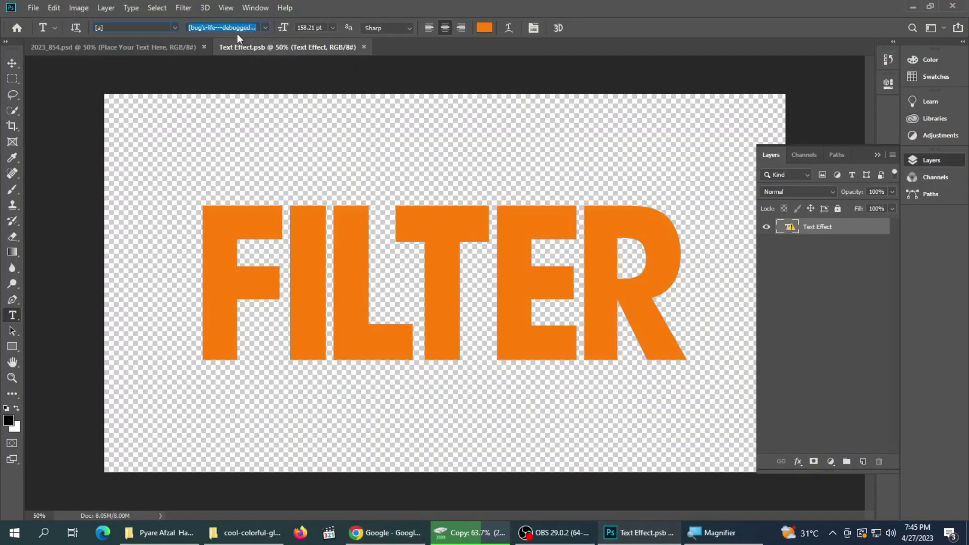
right_click(240, 34)
left_click(263, 64)
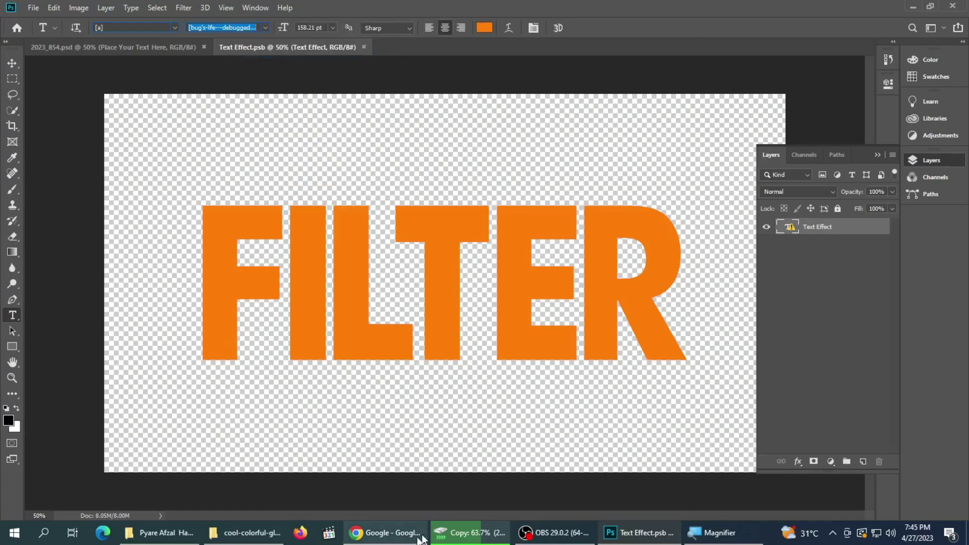
Search Google for the copied font name followed by 'font'.
left_click(399, 531)
key("ctrl+v")
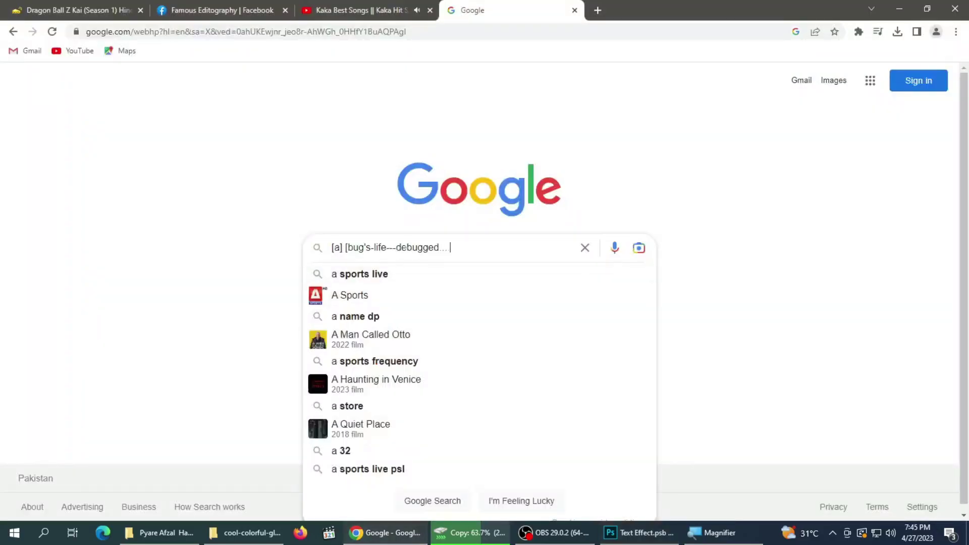
type("font")
key("Return")
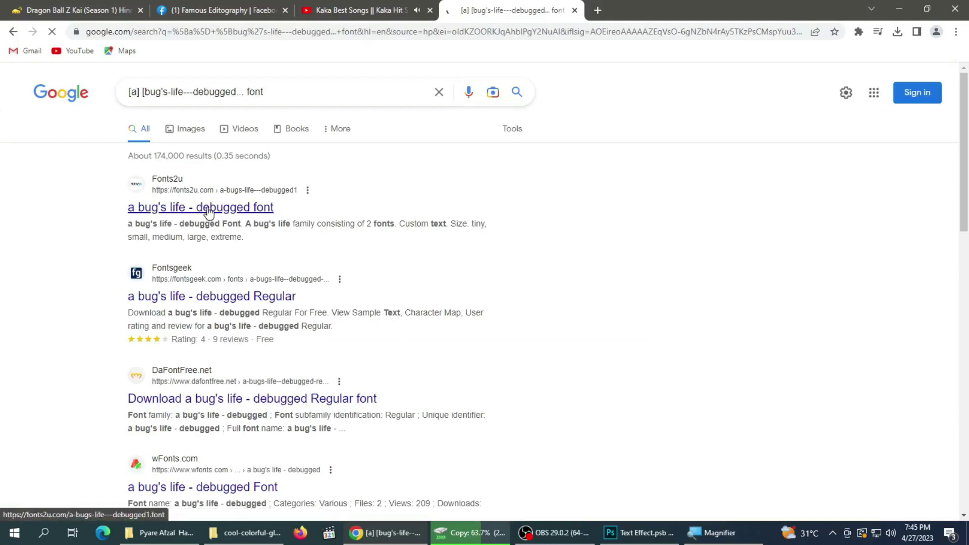
Download the a bug's life - debugged font zip from Fonts2u.
left_click(209, 210)
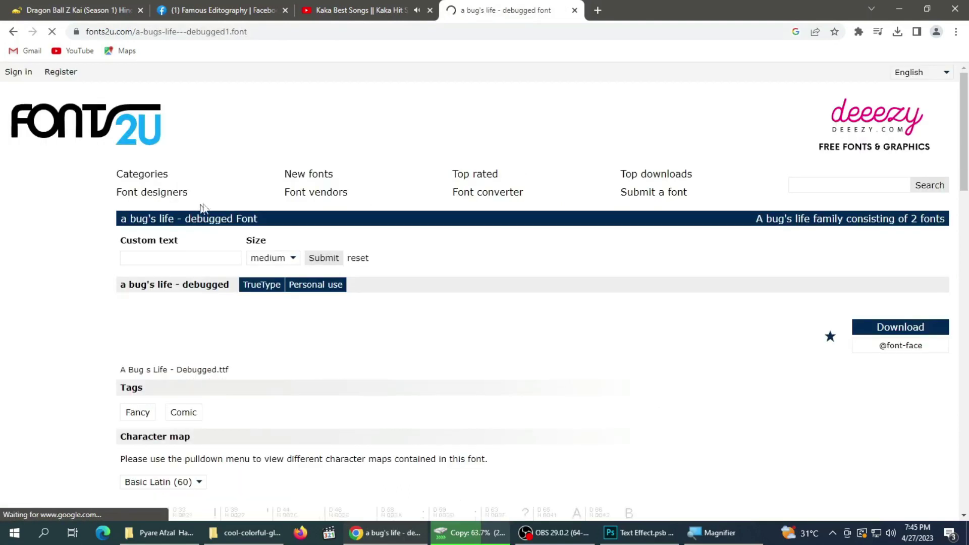
left_click(890, 337)
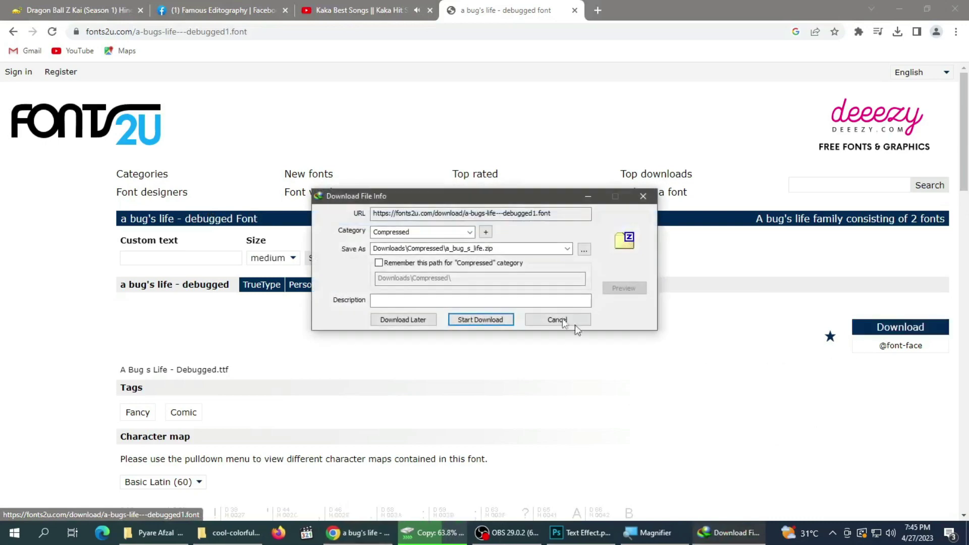
left_click(465, 326)
Open a_bug_s_life.zip in WinRAR and install the a bug's life - debugged font file.
left_click(381, 307)
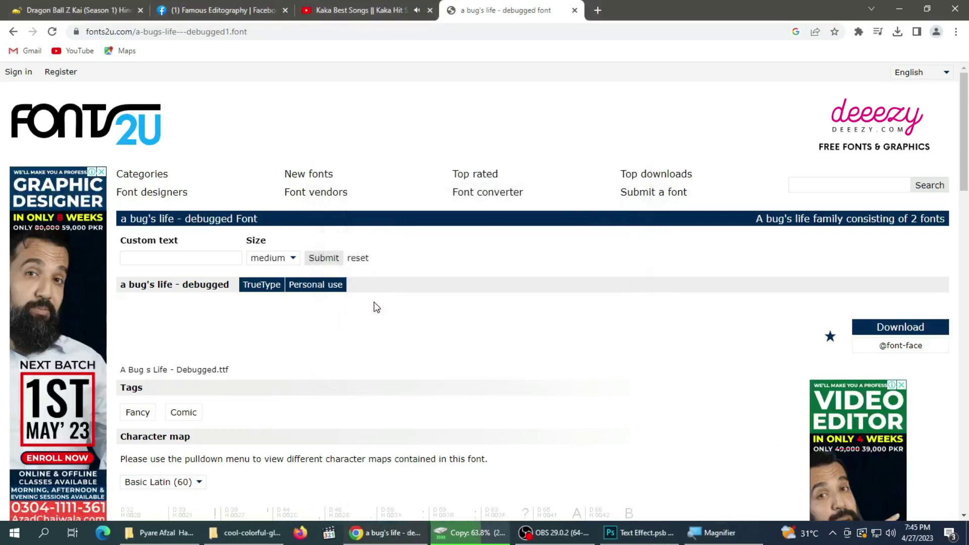
left_click(434, 287)
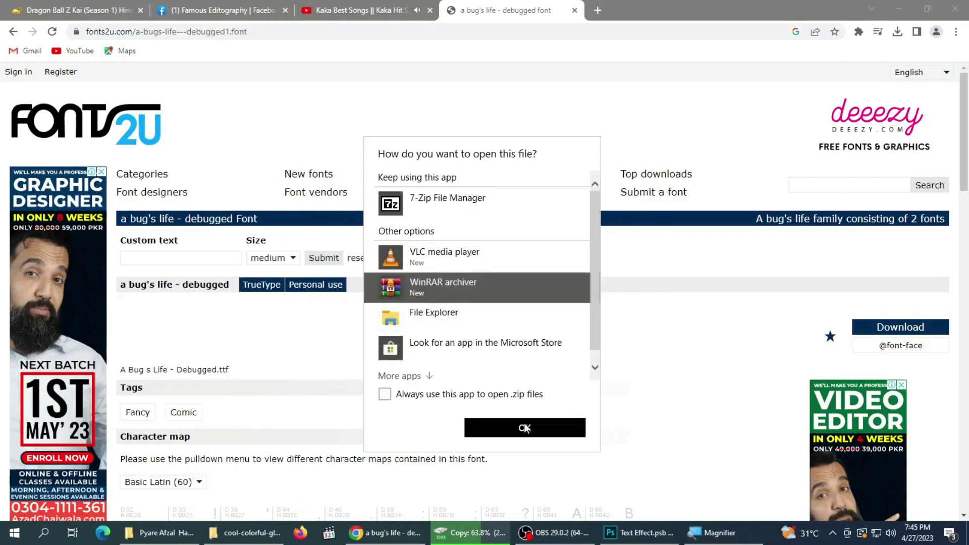
left_click(525, 428)
left_click(105, 134)
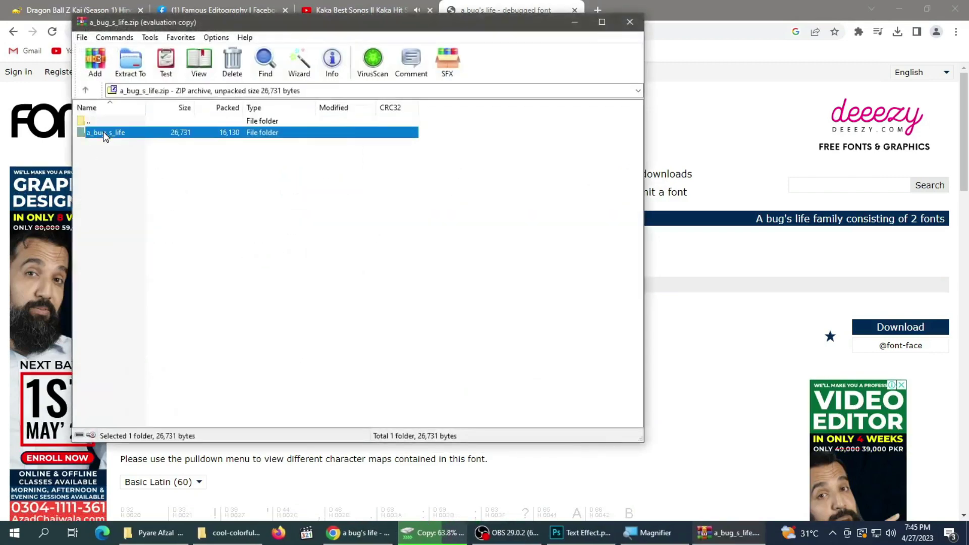
double_click(105, 133)
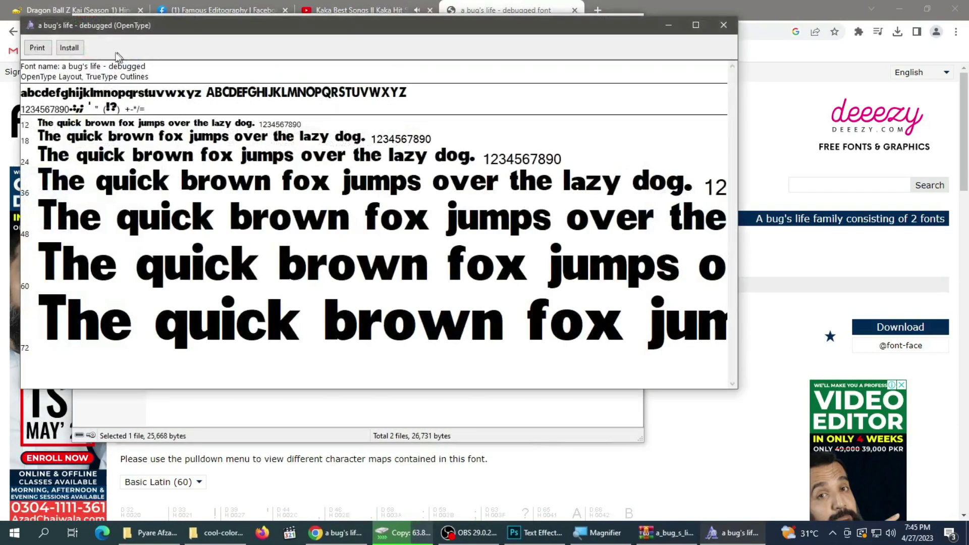
left_click(67, 53)
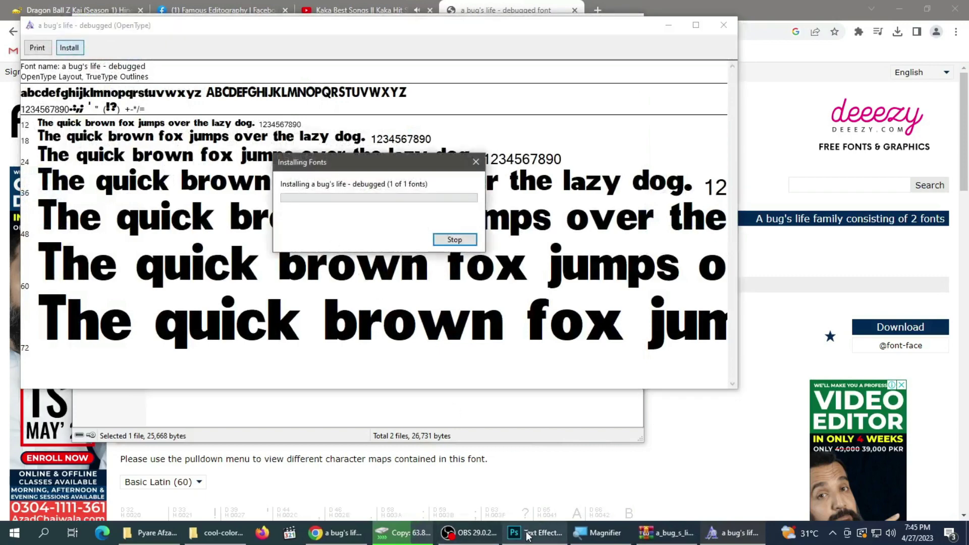
Select all the FILTER text, accepting the font substitution, and search the font list for 'a bu'.
left_click(484, 488)
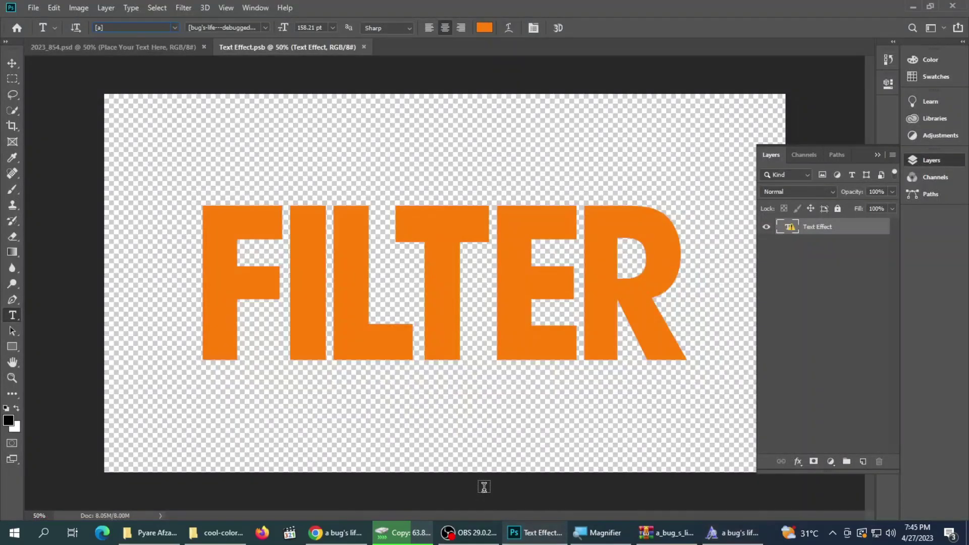
left_click(445, 261)
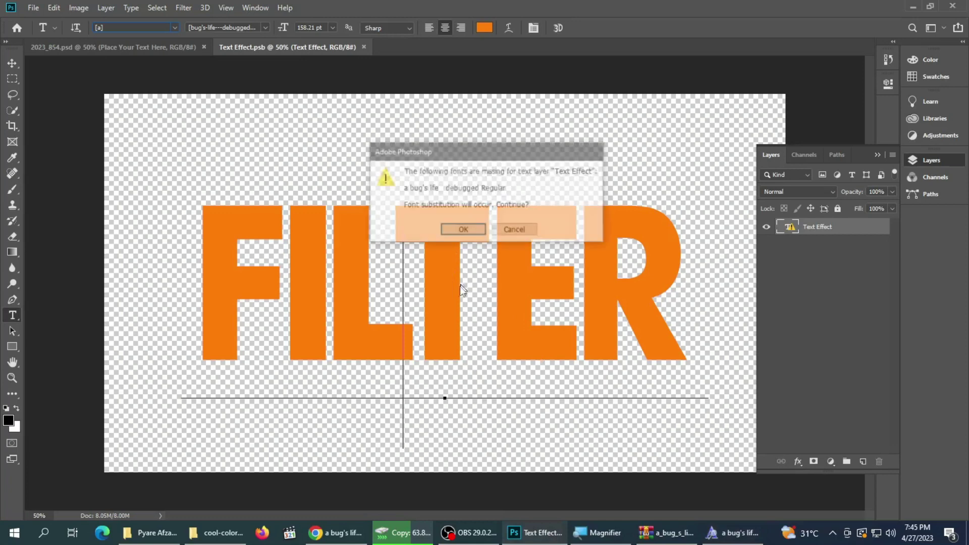
left_click(468, 232)
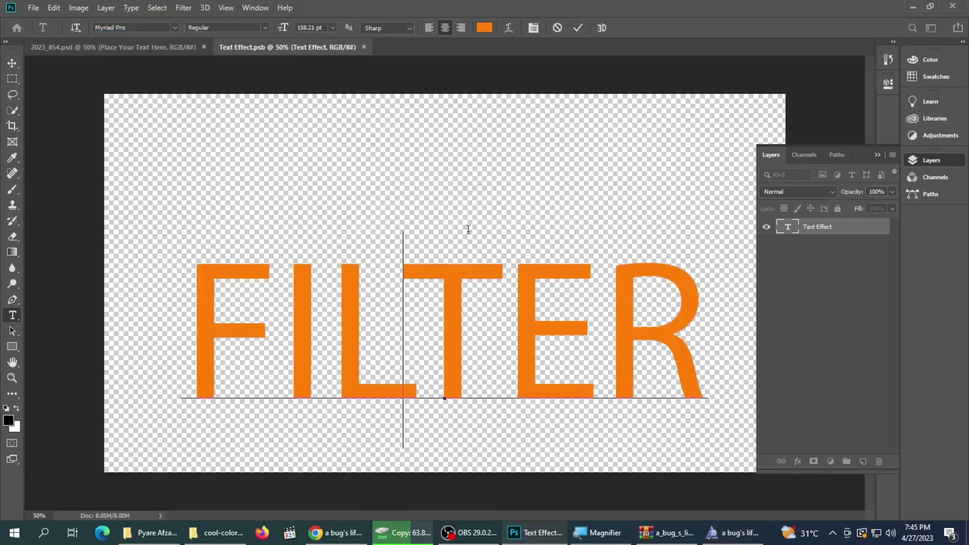
key("ctrl+a")
left_click(129, 27)
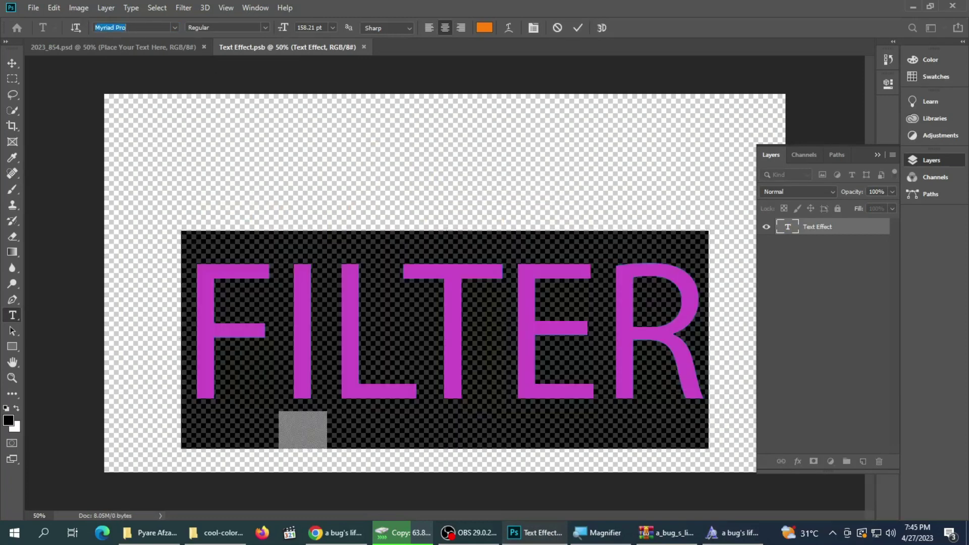
left_click(175, 27)
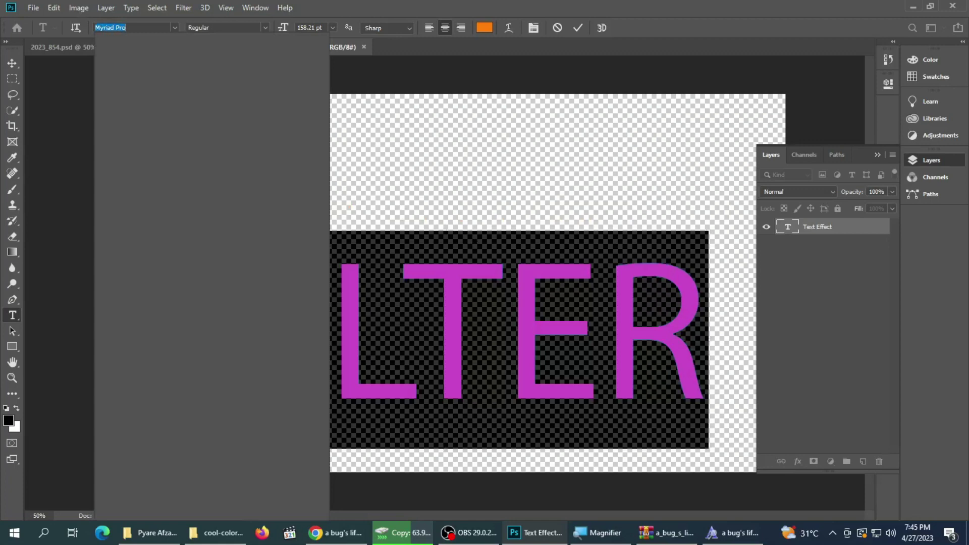
type("a")
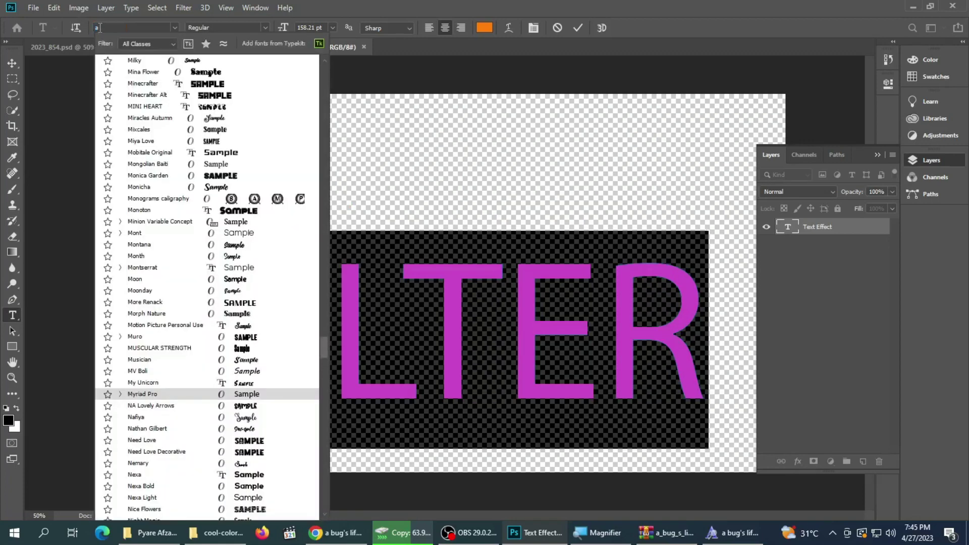
type(" b")
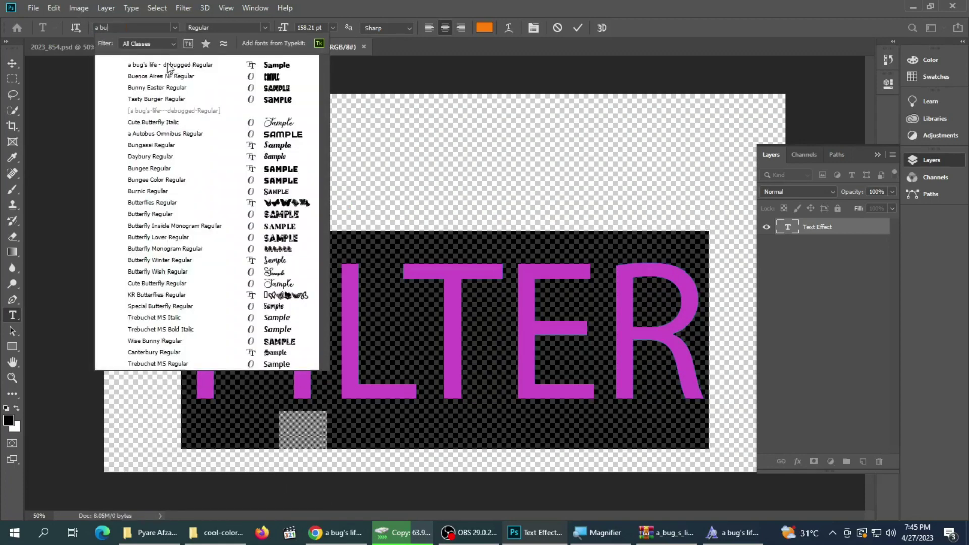
type("u")
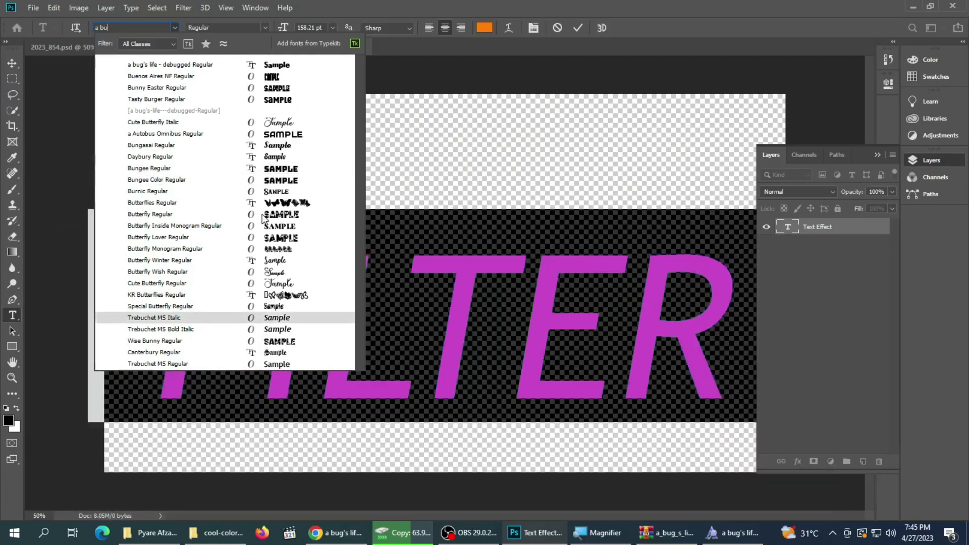
key("XF86AudioRaiseVolume")
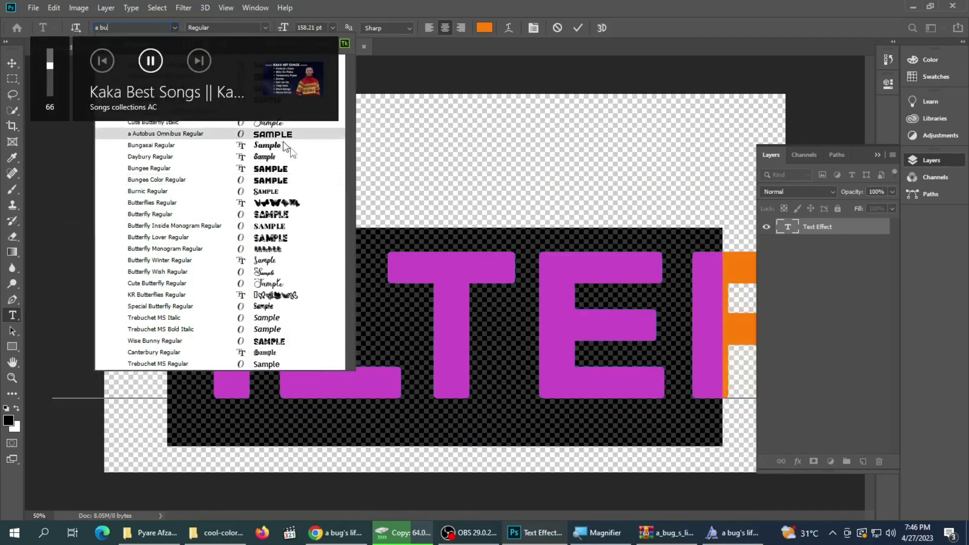
left_click(452, 310)
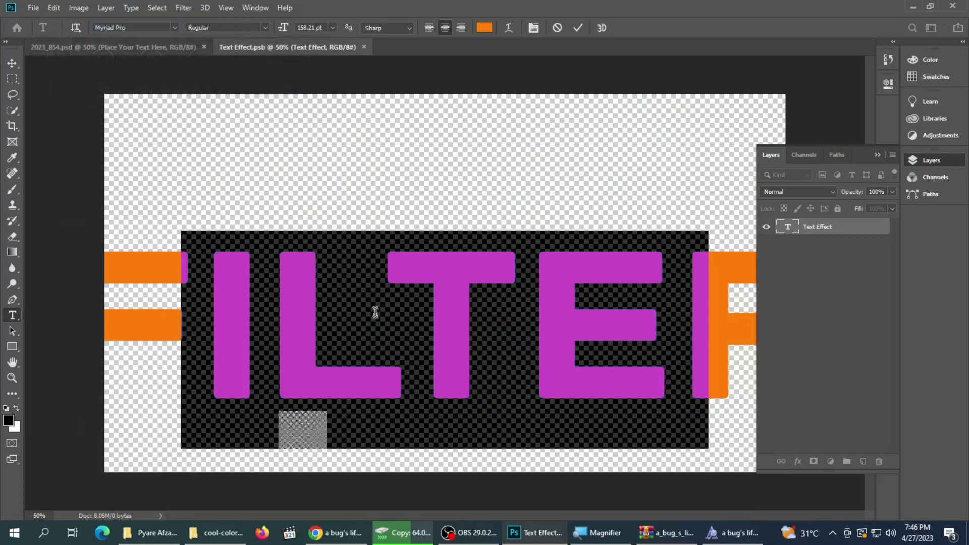
Look up the pasted font name and apply a bug's life - debugged to the FILTER text.
left_click(140, 28)
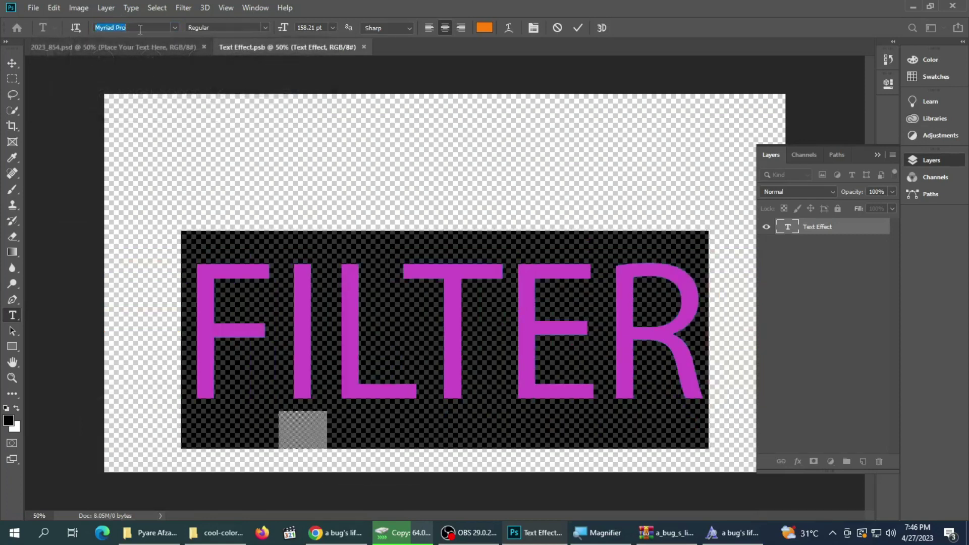
left_click(141, 29)
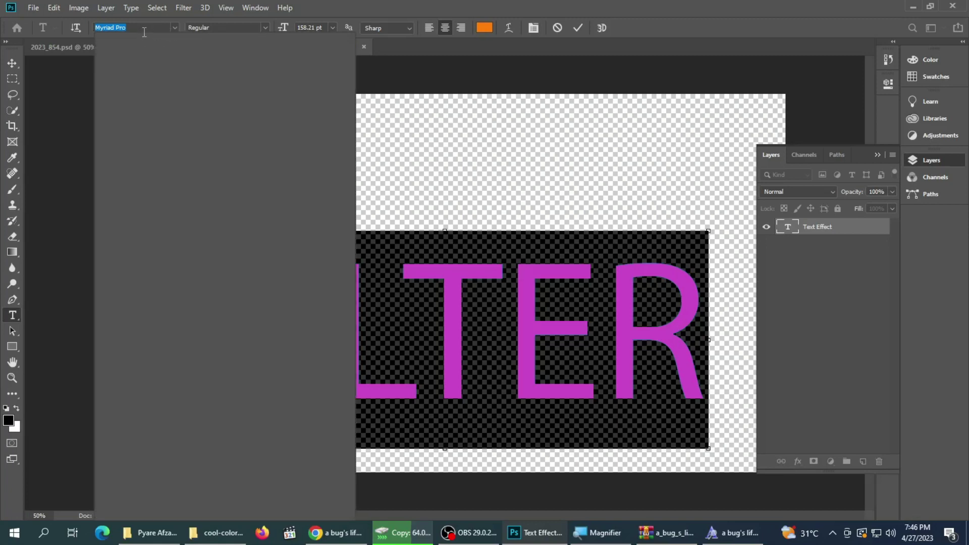
key("ctrl+v")
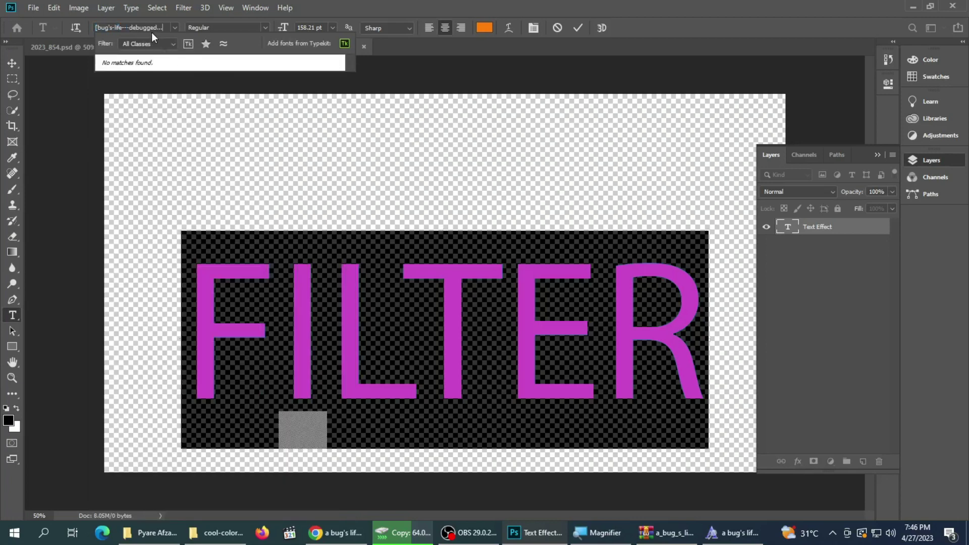
key("BackSpace")
key("BackSpace")
key("BackSpace")
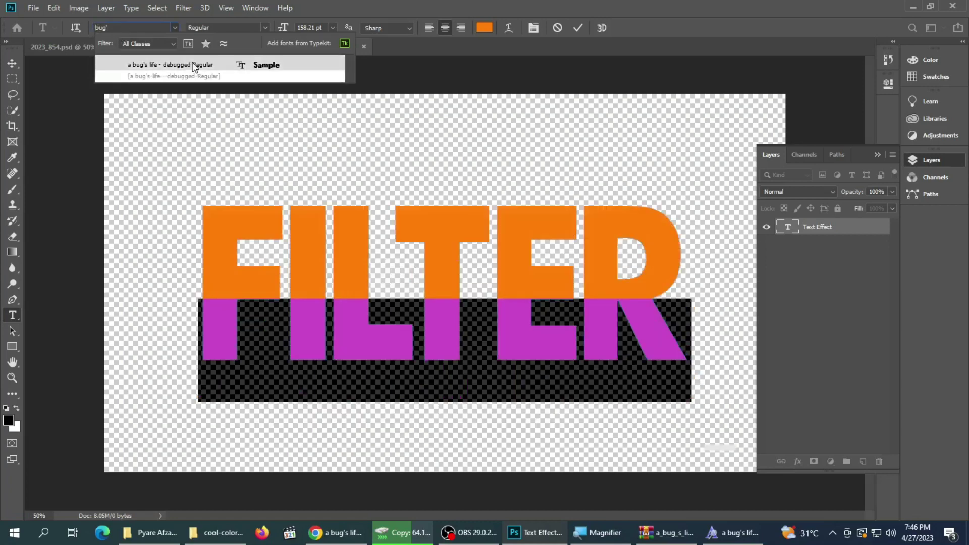
left_click(191, 65)
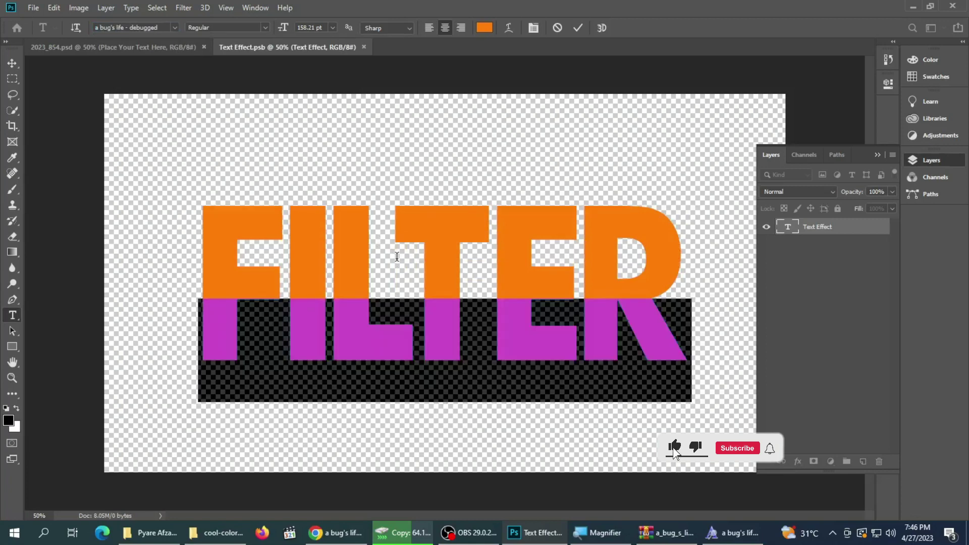
Replace FILTER with AZHAR at 139.21 pt and commit the edit.
key("ctrl+a")
type("AZ")
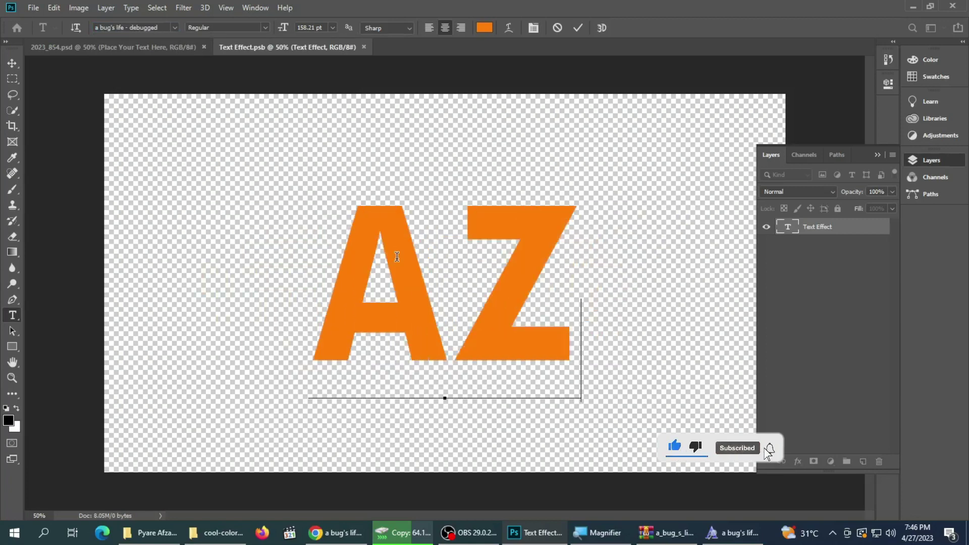
type("HAR")
key("ctrl+a")
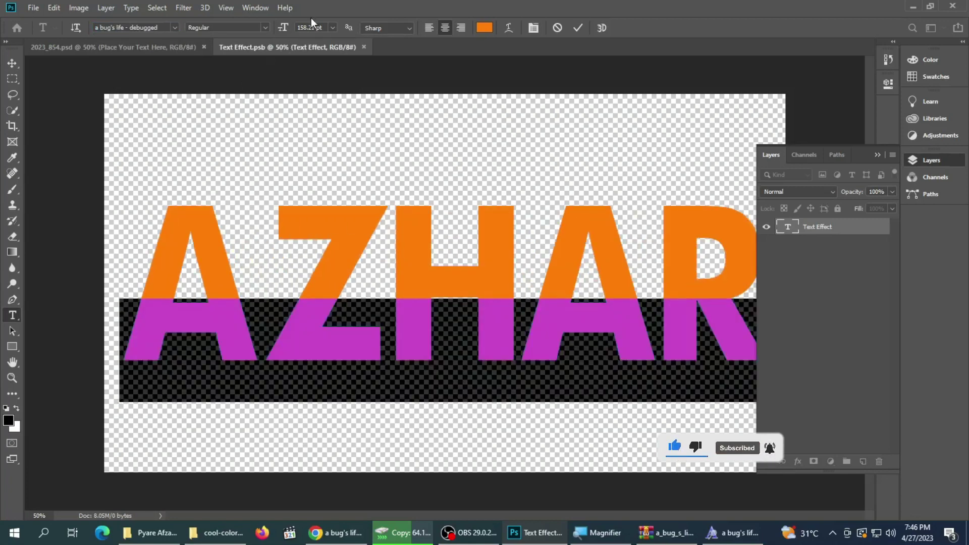
left_click_drag(282, 30, 270, 36)
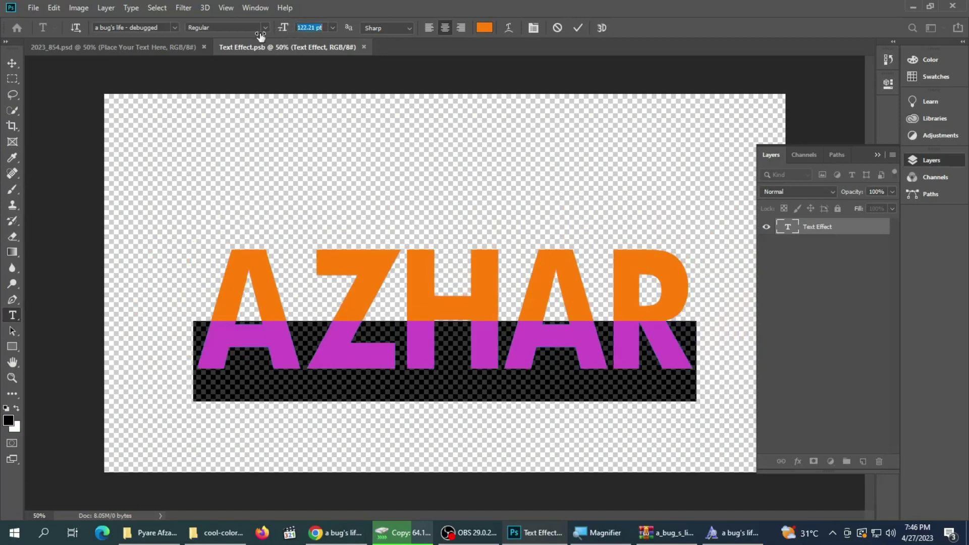
key("ctrl+h")
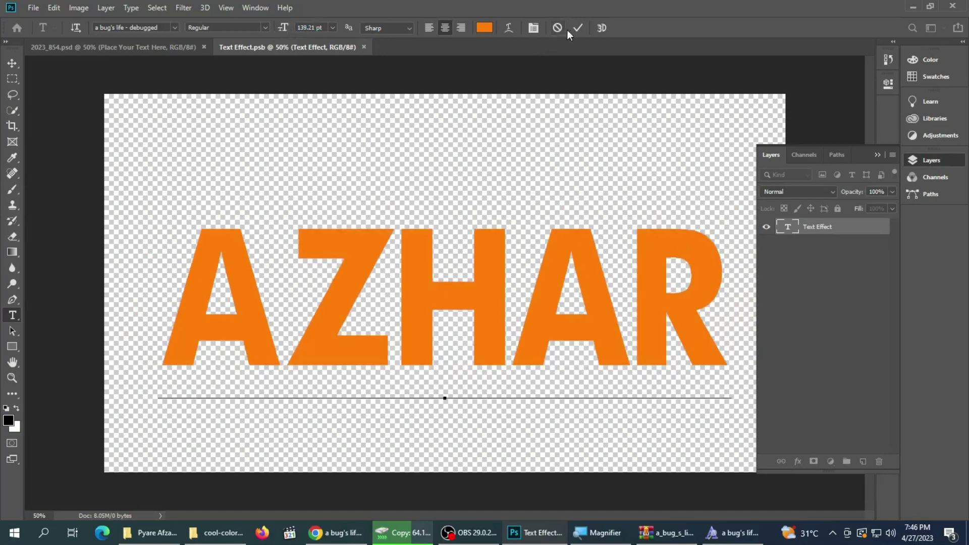
left_click(578, 27)
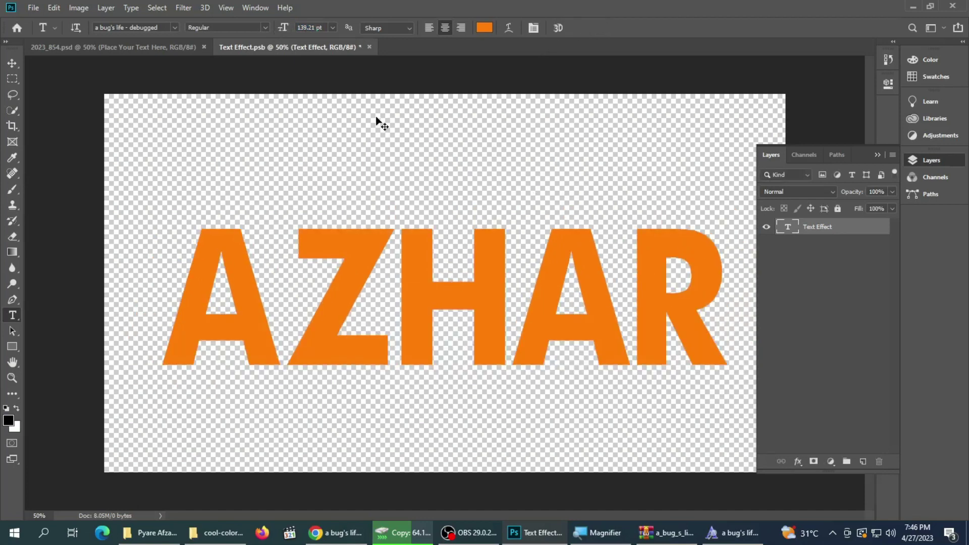
Save the smart object via File > Save and return to the 2023_854 template.
left_click(34, 7)
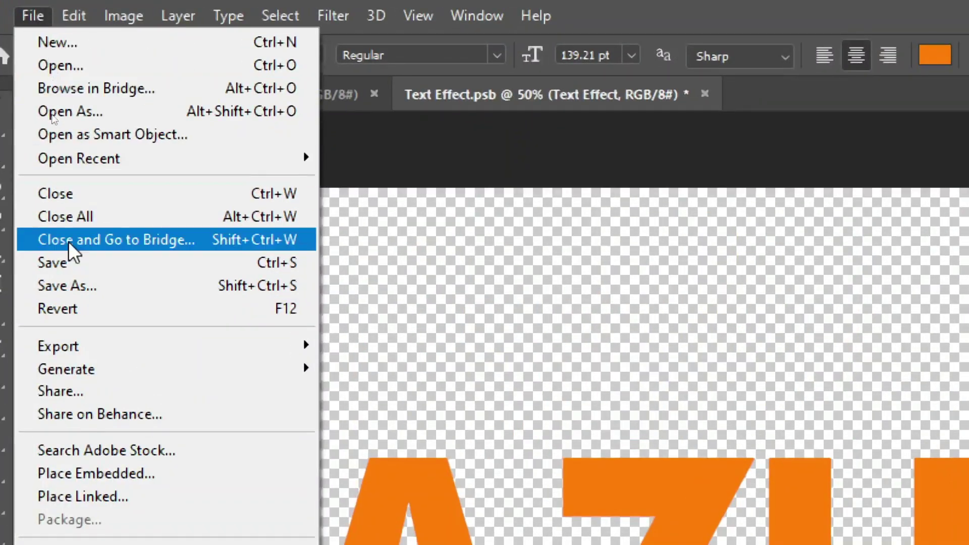
left_click(71, 264)
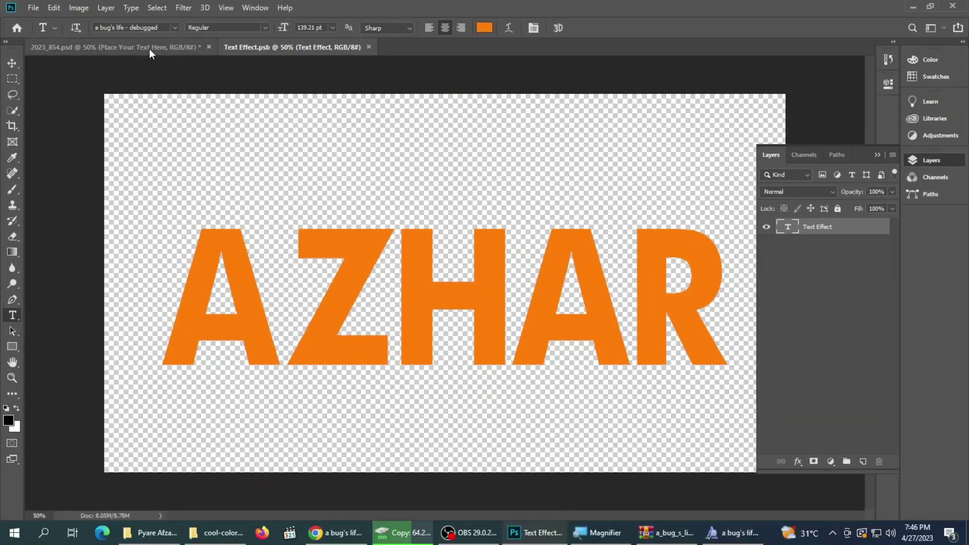
left_click(149, 49)
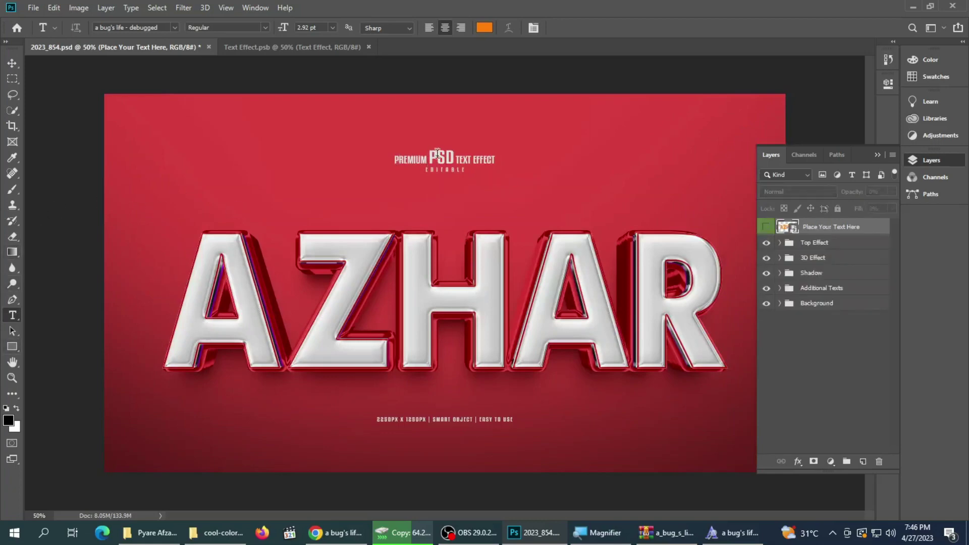
Change the top caption to OFFICIAL ACCOUNT at 34.38 pt and move it just above AZHAR.
left_click(437, 154)
key("ctrl+a")
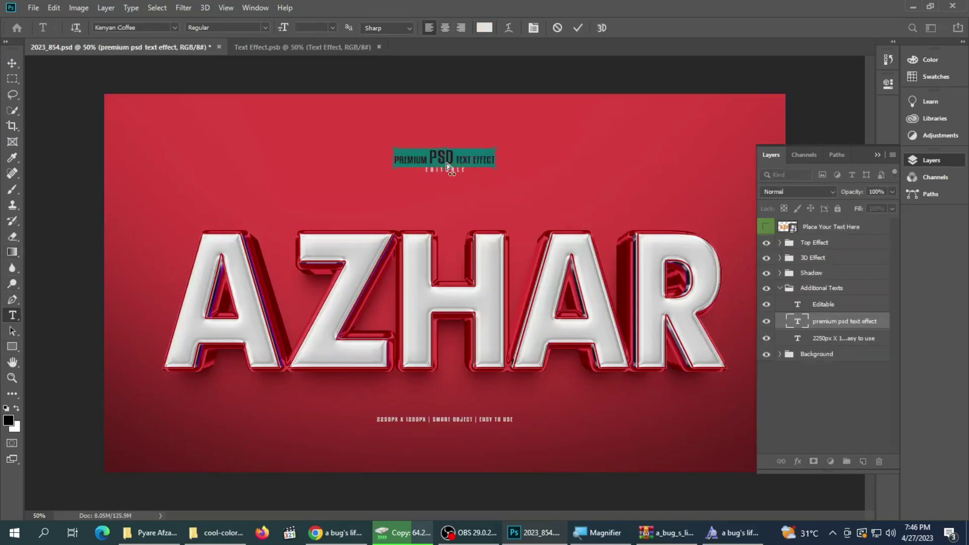
type("DF")
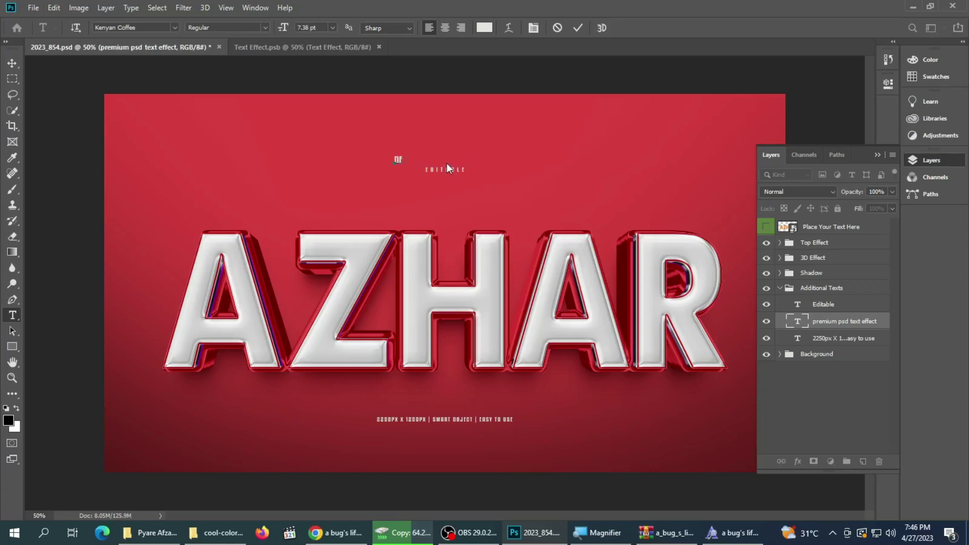
type("FFICIAL ACCOUNT")
key("ctrl+a")
left_click_drag(298, 34, 305, 46)
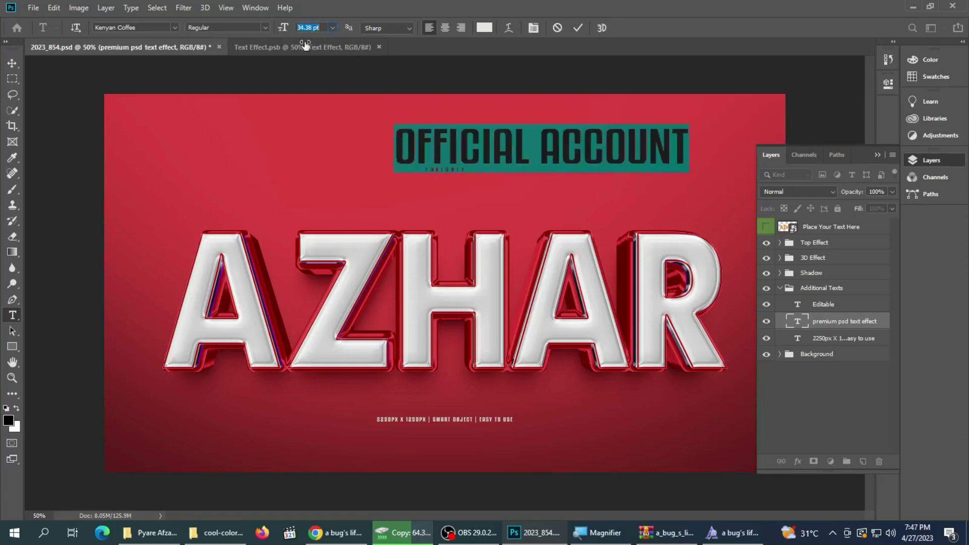
left_click(579, 32)
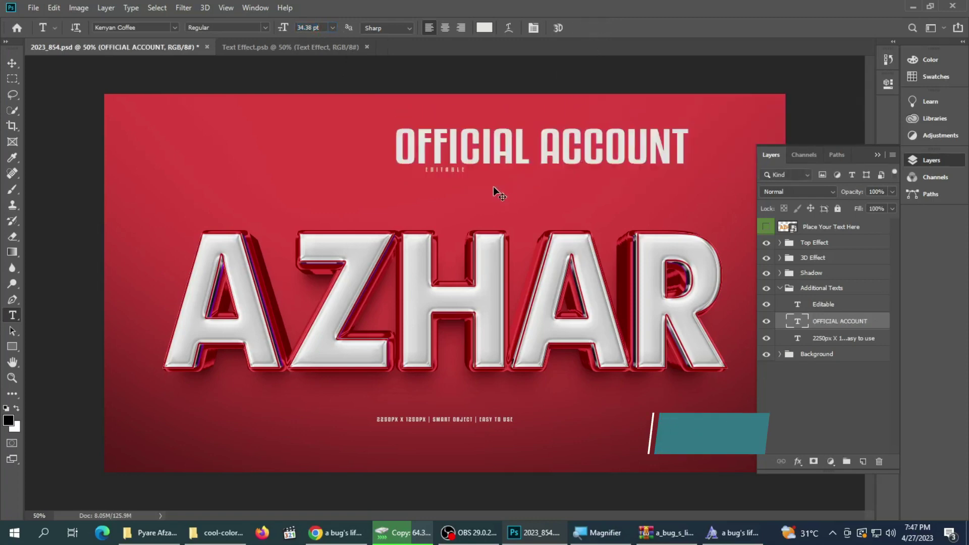
mouse_move(576, 157)
left_mouse_down()
mouse_move(497, 204)
mouse_move(502, 211)
left_mouse_up()
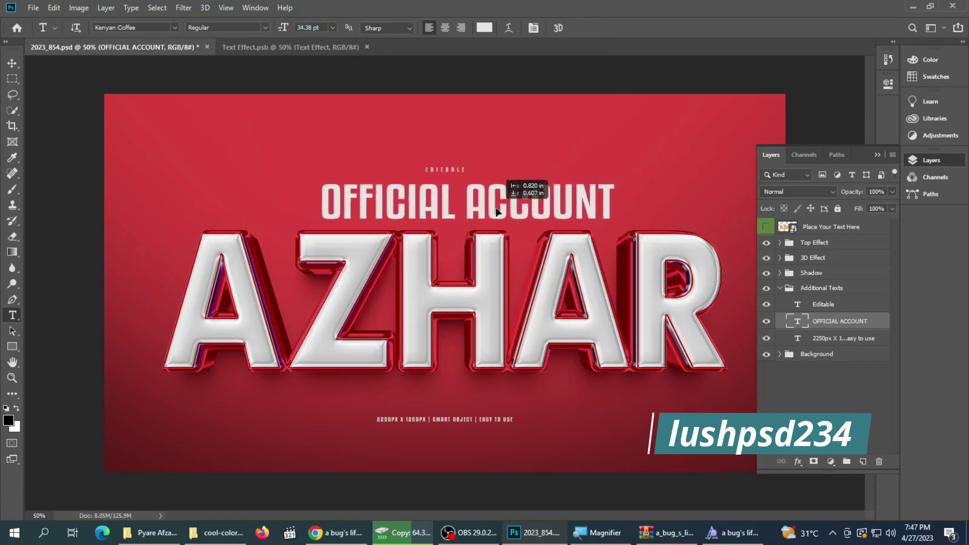
Hide the caption text layers and close the 2023_854 template.
left_click(473, 426)
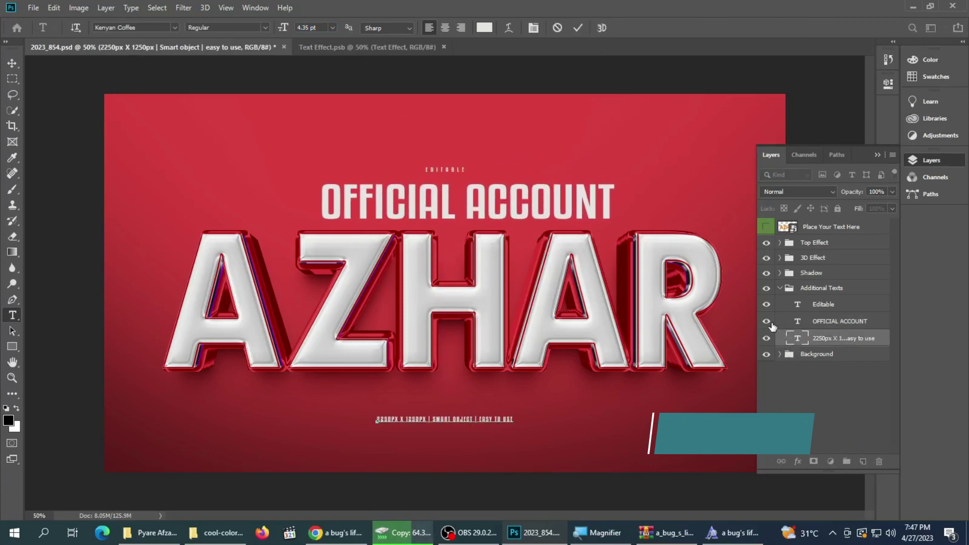
left_click_drag(768, 321, 767, 339)
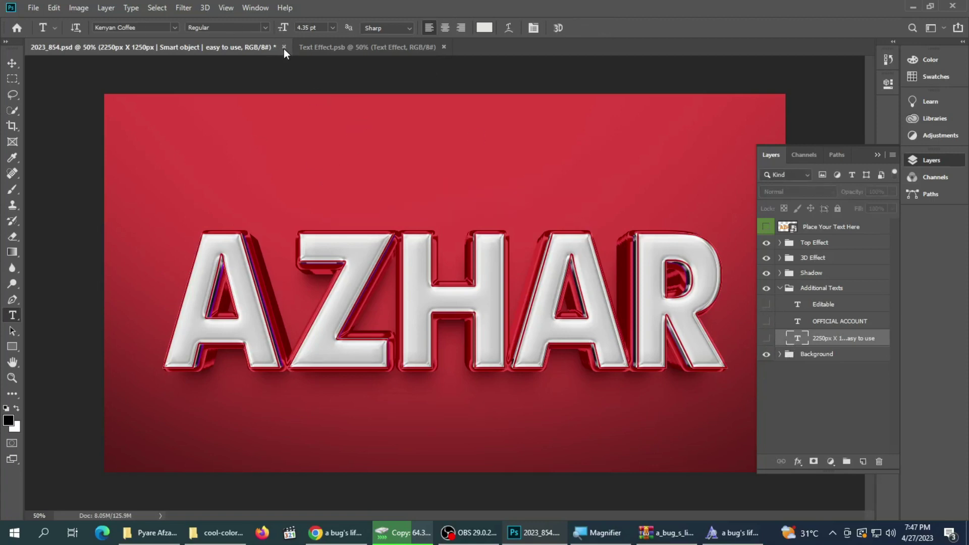
left_click(283, 47)
Discard changes to 2023_854, then open 2023_blue_695.psd from the folder and its text smart object.
left_click(479, 201)
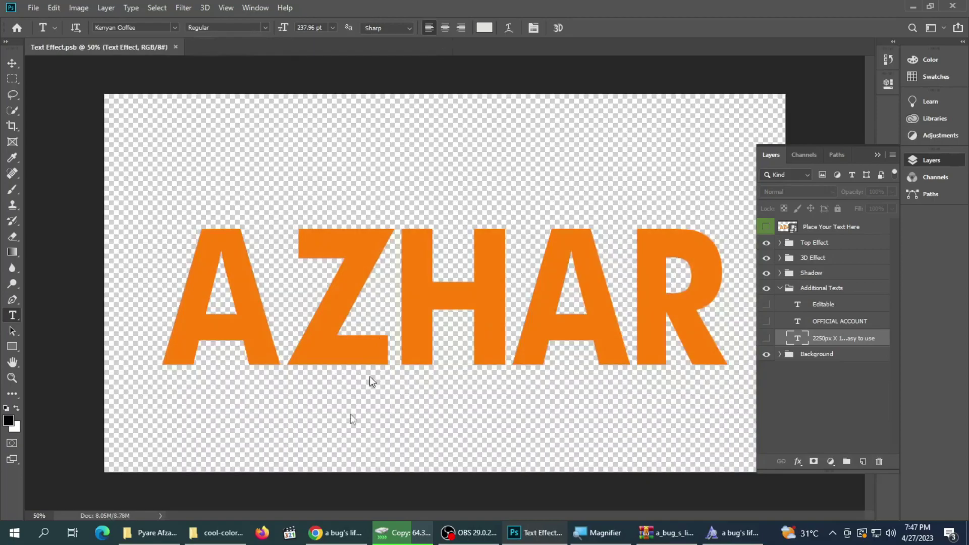
left_click(222, 533)
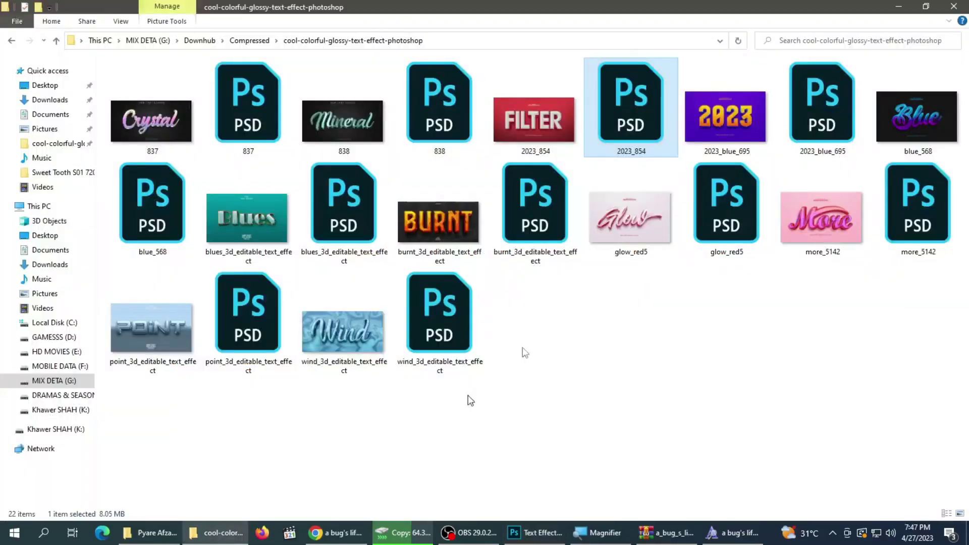
double_click(783, 127)
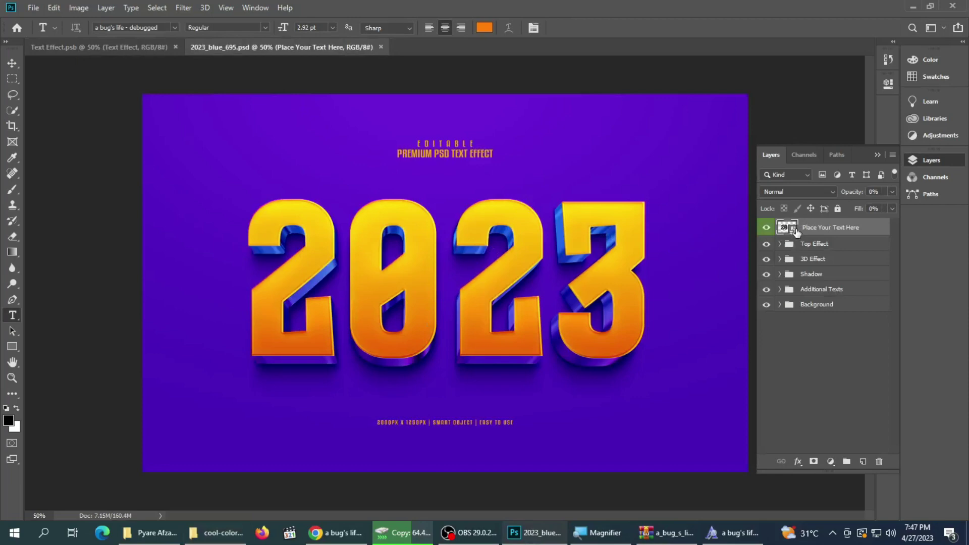
double_click(796, 230)
Dismiss the update prompt, close the old AZHAR smart object, and open the 2023 smart object.
left_click(500, 212)
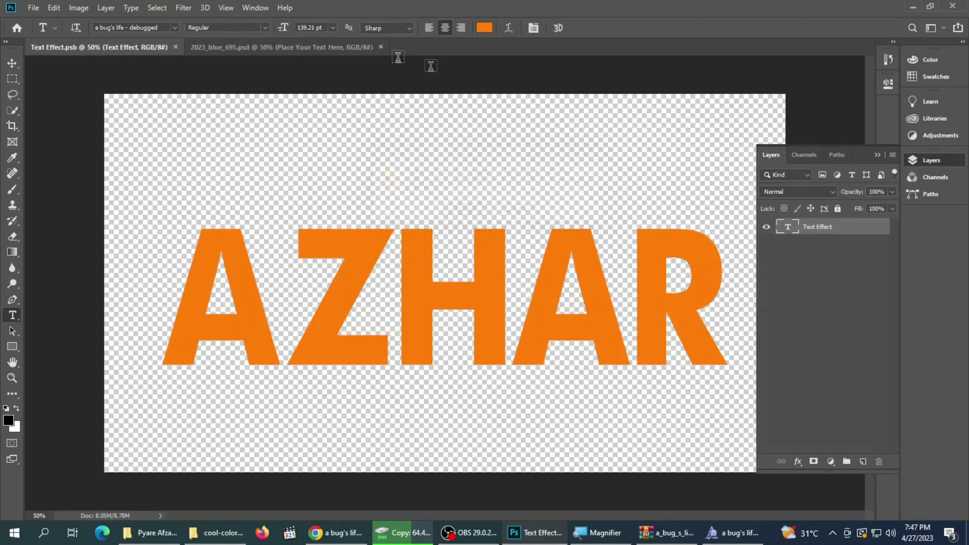
left_click(202, 48)
left_click(175, 47)
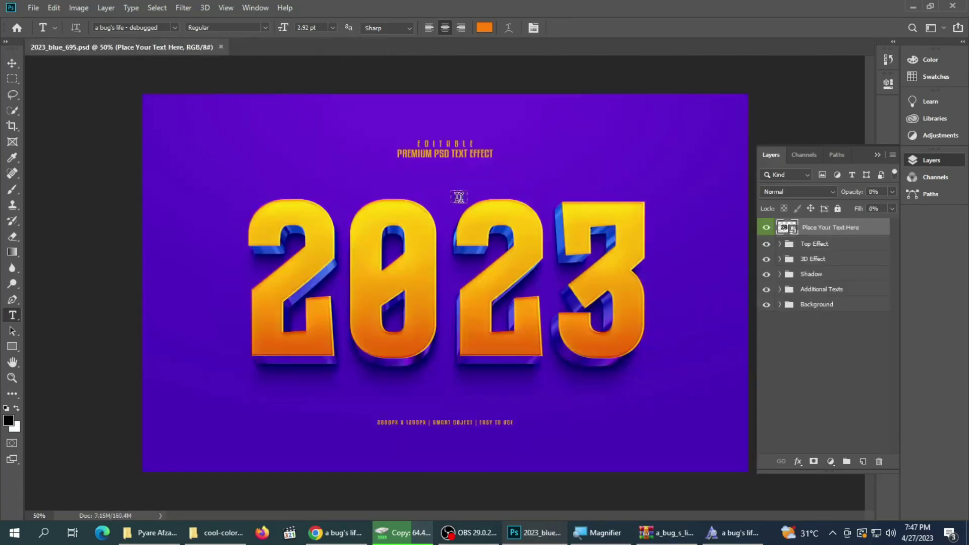
double_click(793, 231)
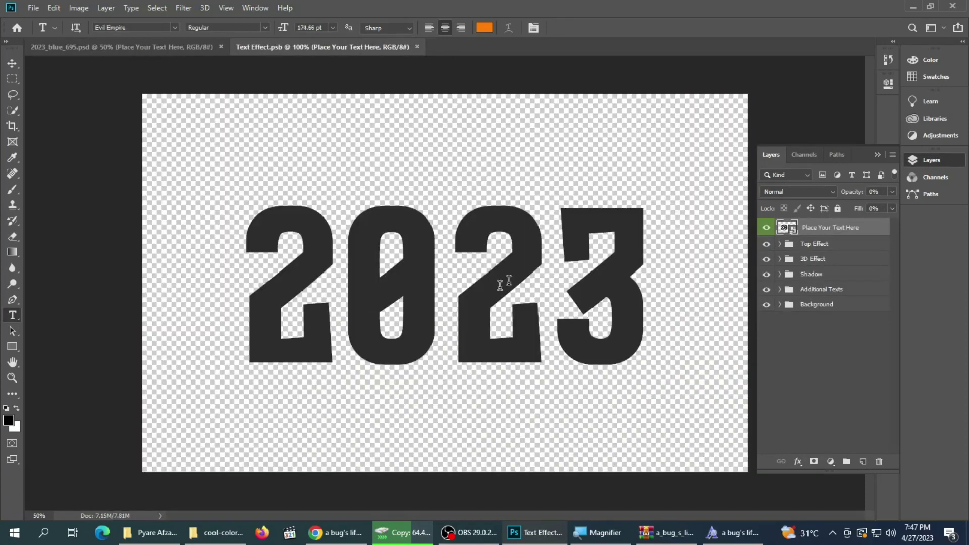
Replace 2023 with 2025, commit, then close the 2023_blue_695 template.
left_click(447, 281)
key("ctrl+a")
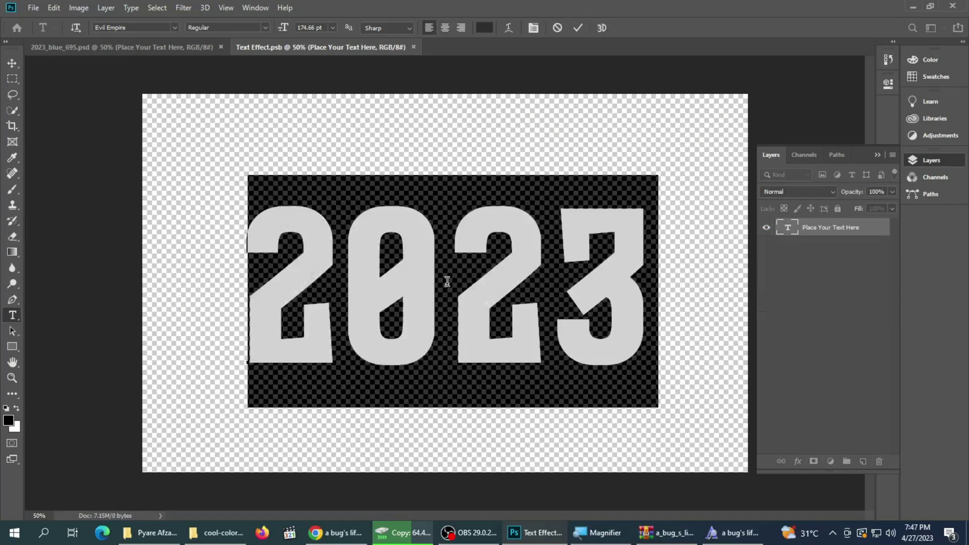
type("2025")
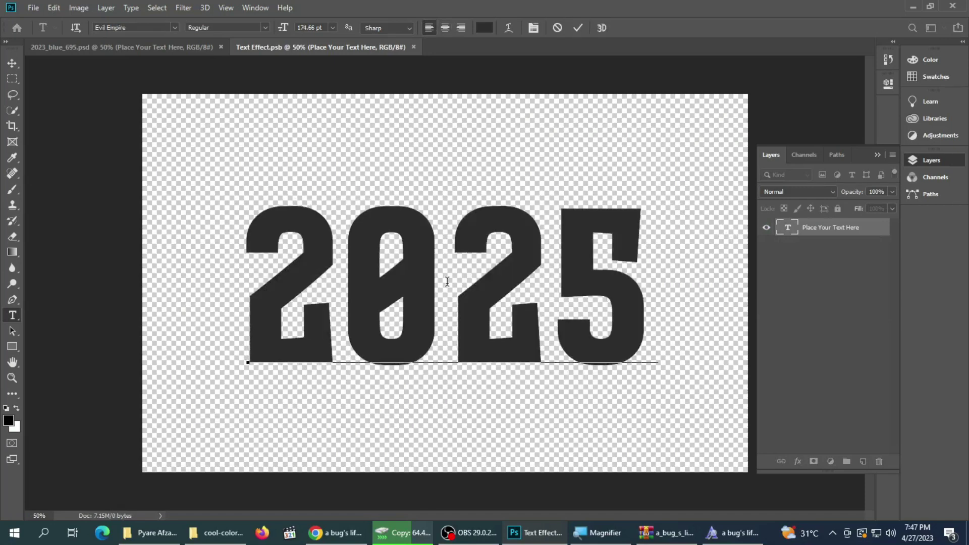
left_click(577, 27)
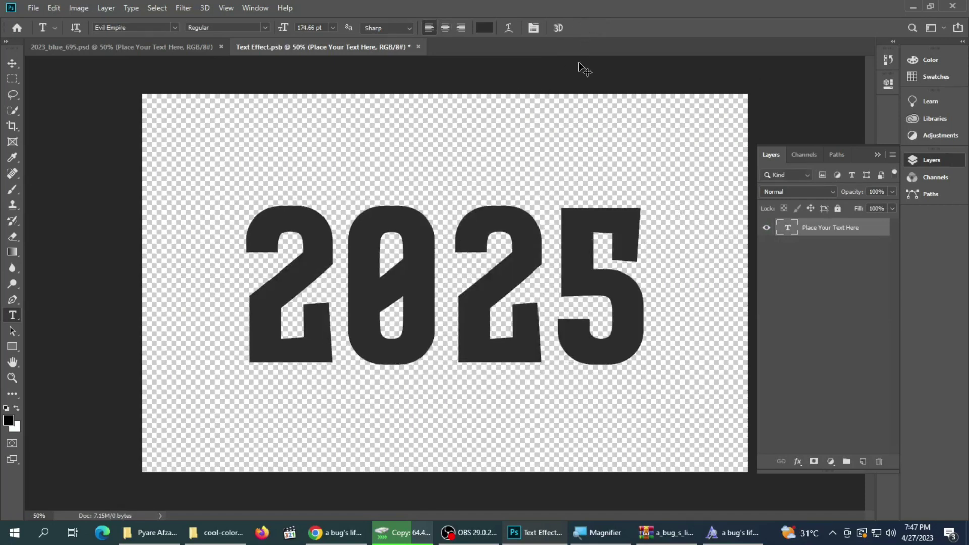
left_click(162, 47)
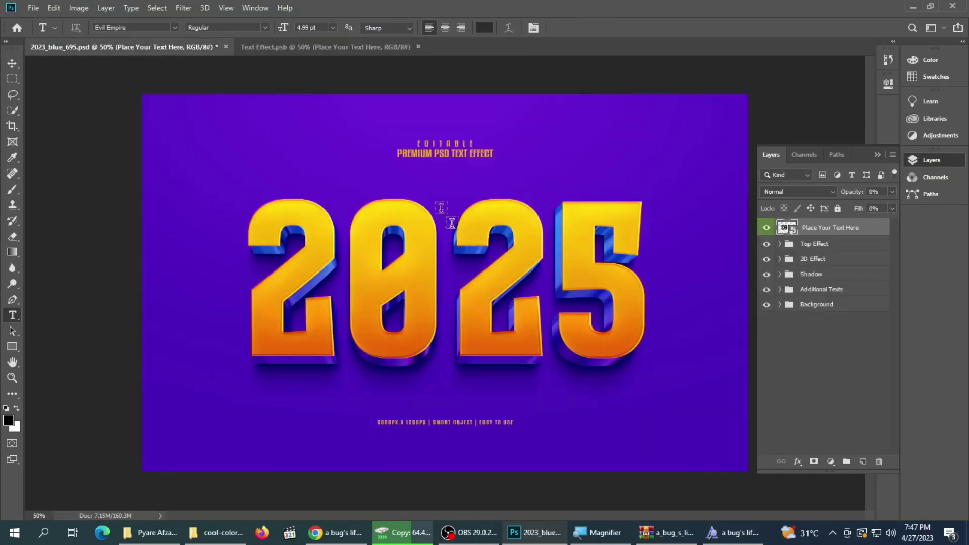
left_click(225, 47)
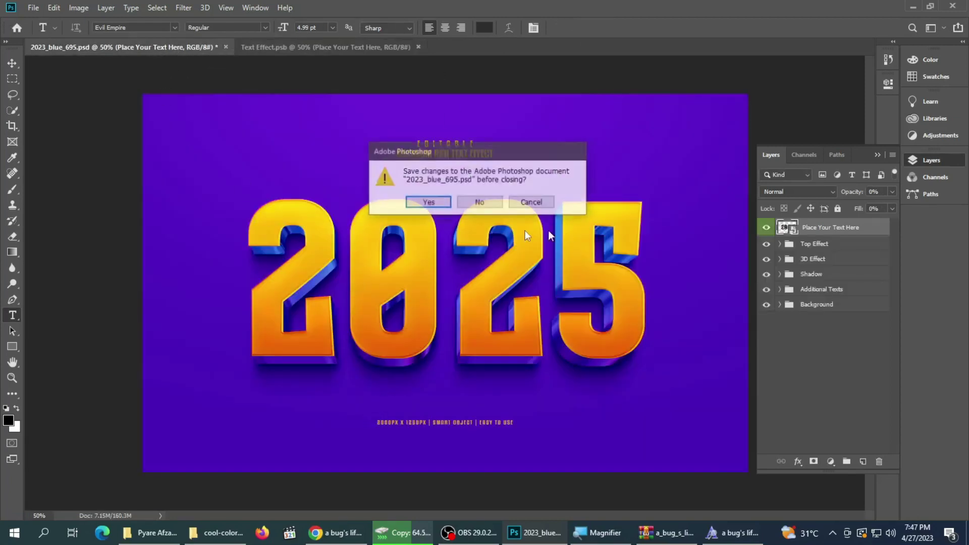
Decline saving the previous document and open blue_568.psd from the templates folder.
left_click(477, 203)
left_click(235, 538)
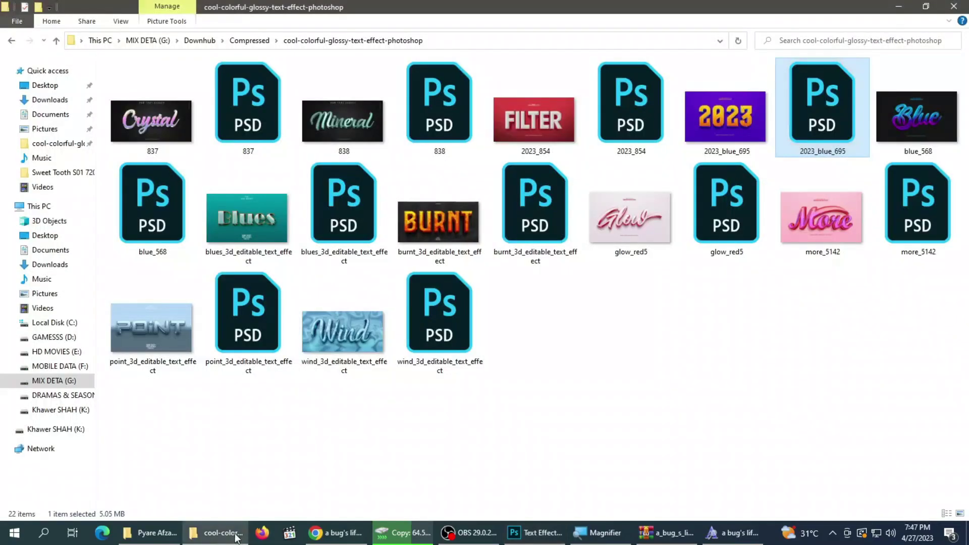
left_click(244, 225)
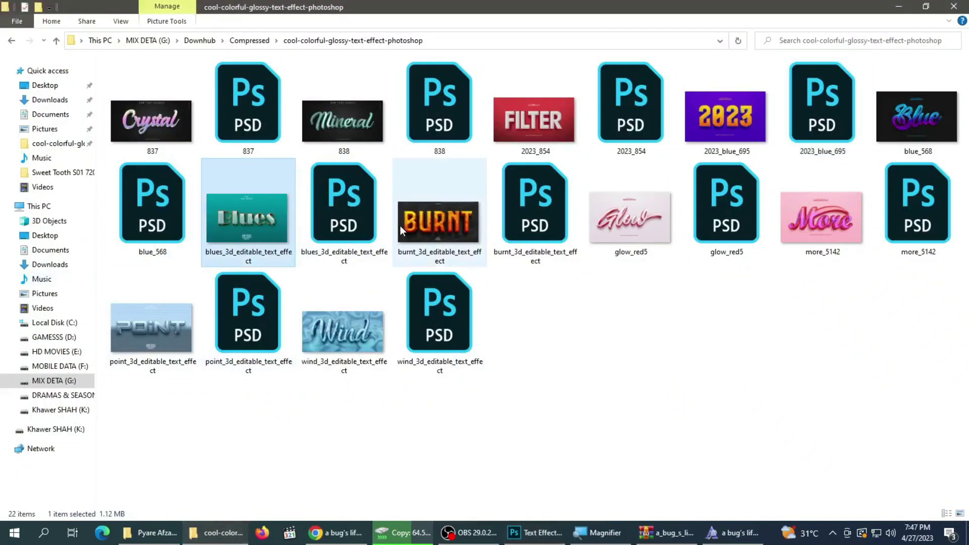
double_click(156, 207)
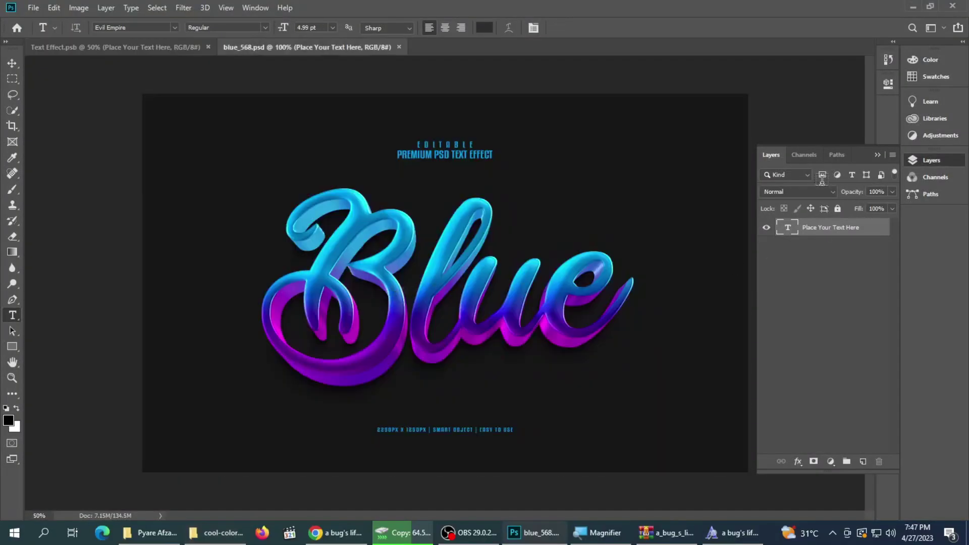
Open the Blue text smart object, accept the update, and dismiss the missing-fonts warnings.
double_click(791, 229)
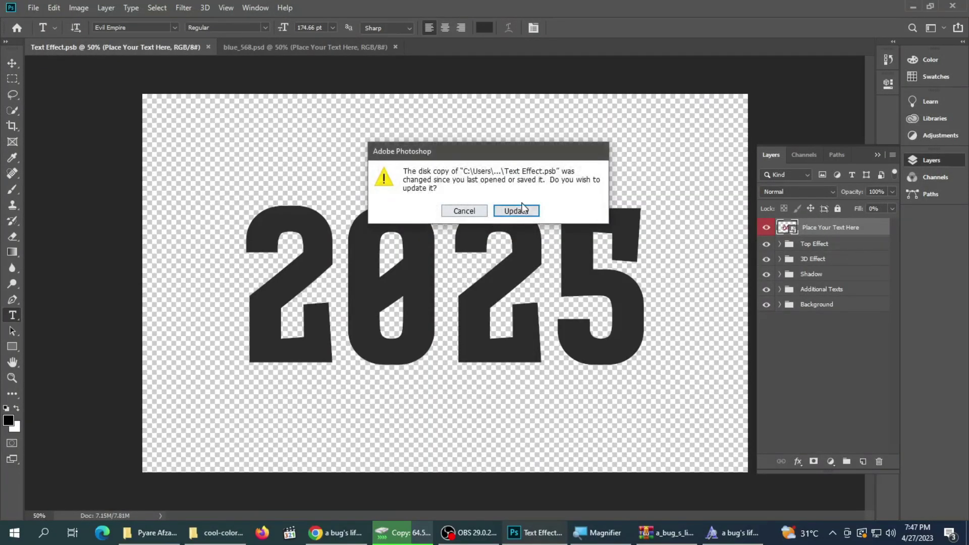
left_click(500, 212)
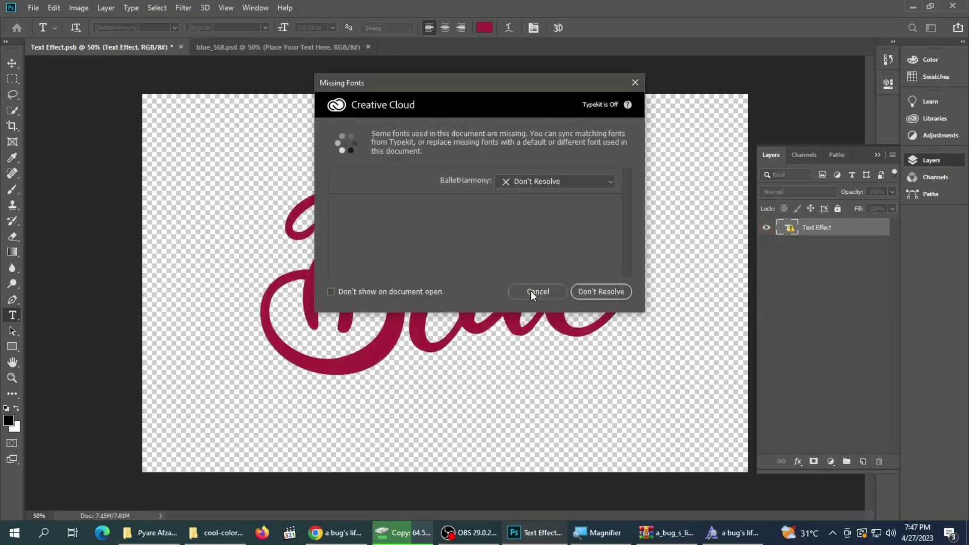
left_click(533, 291)
left_click(447, 289)
left_click(536, 230)
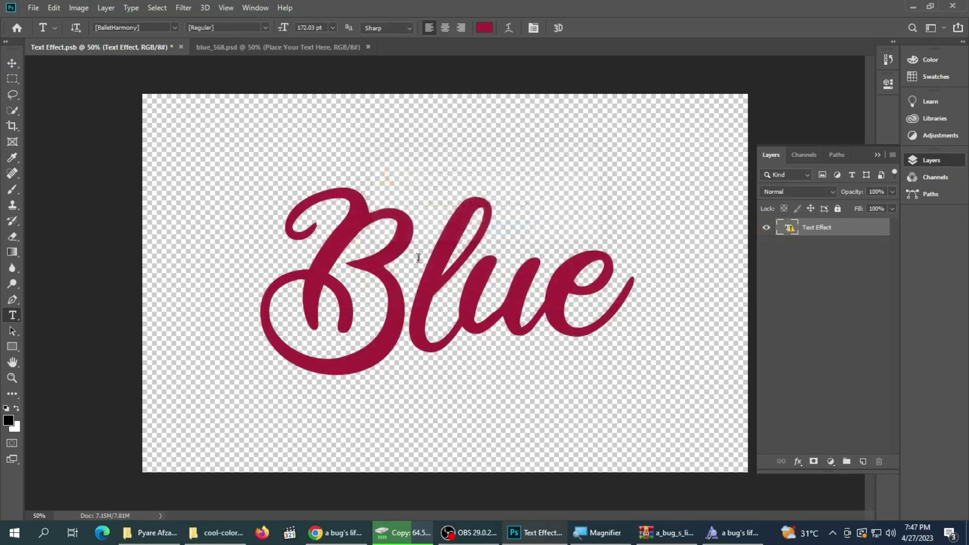
left_click(420, 260)
left_click(510, 232)
Close the smart object and blue_568.psd without saving, back to the templates folder.
left_click(203, 51)
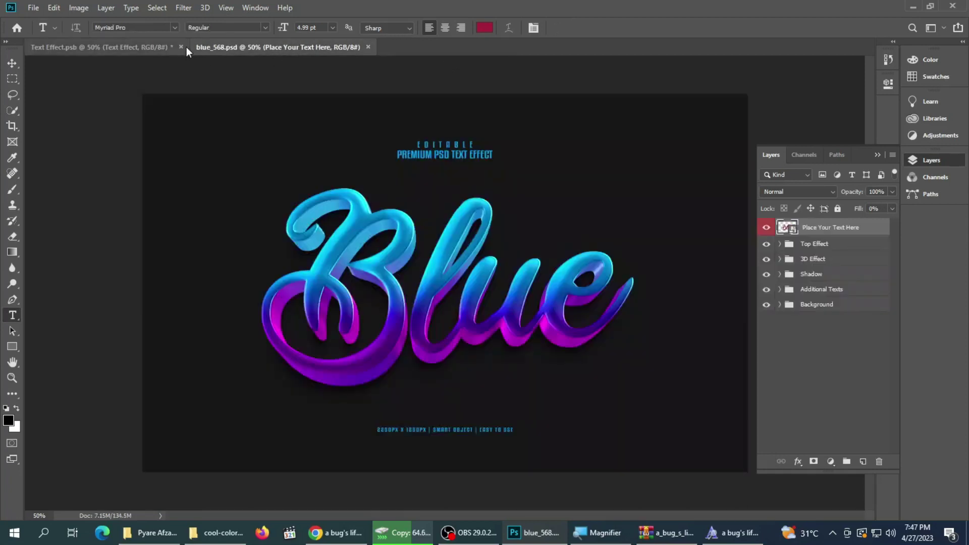
left_click(180, 47)
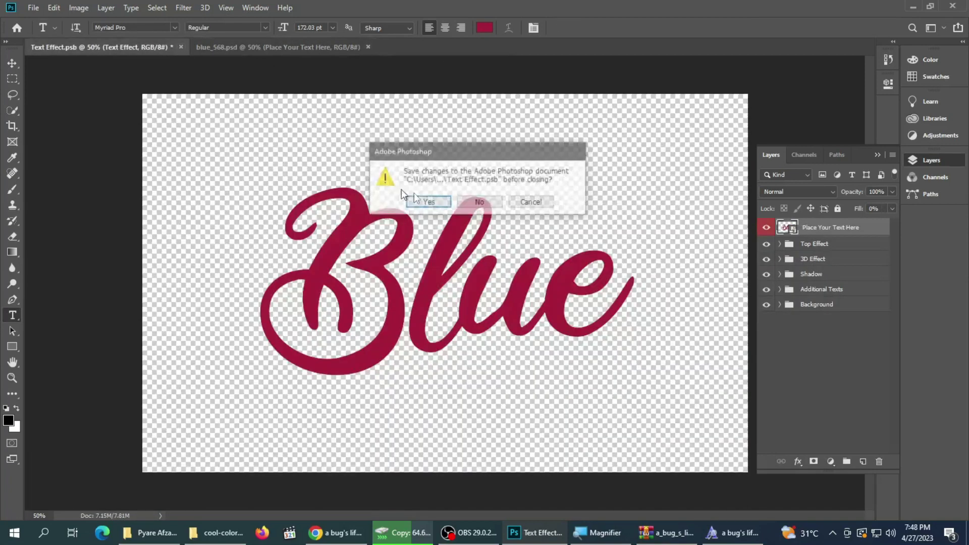
left_click(490, 202)
left_click(203, 47)
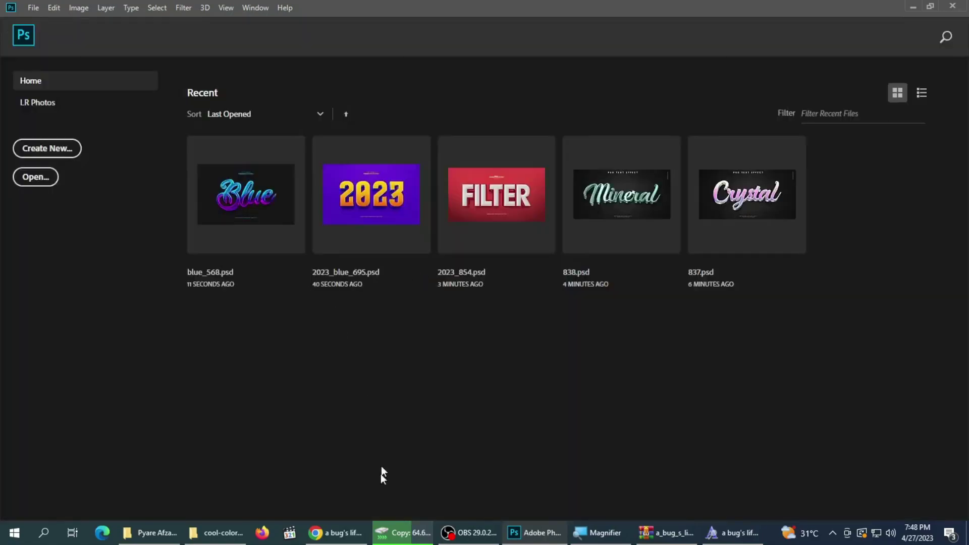
left_click(219, 532)
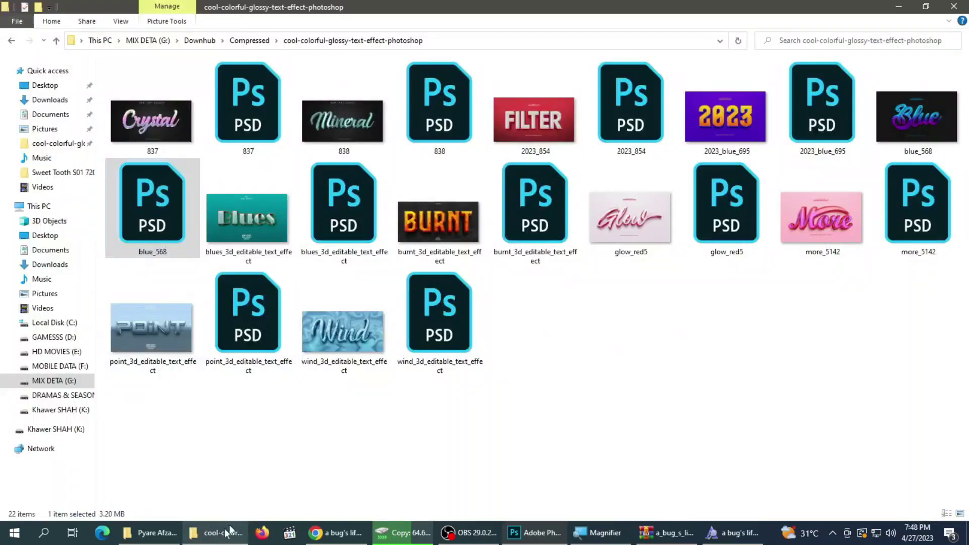
Open the Blues template's Change Here smart object, substituting the missing Broadway font.
left_click(348, 202)
double_click(313, 233)
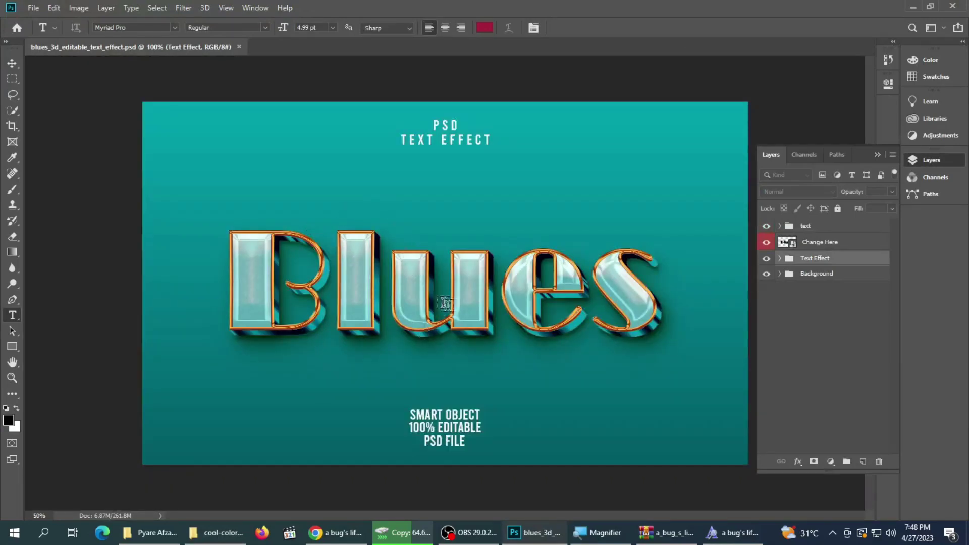
double_click(793, 248)
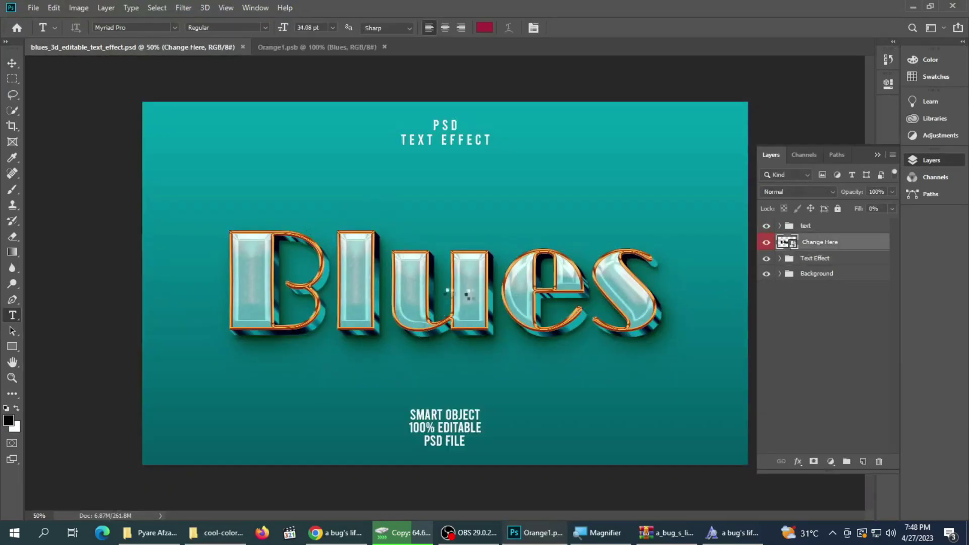
left_click(538, 286)
left_click(403, 279)
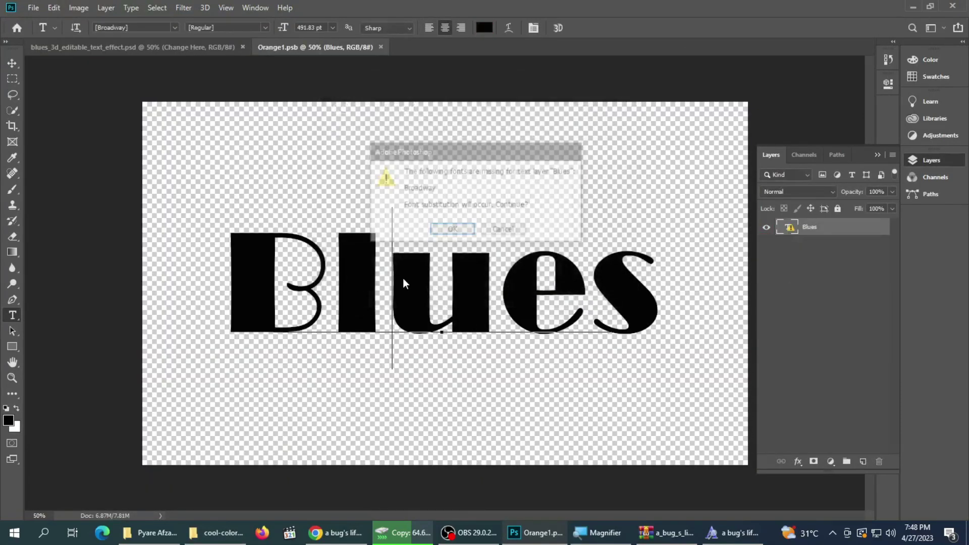
left_click(458, 231)
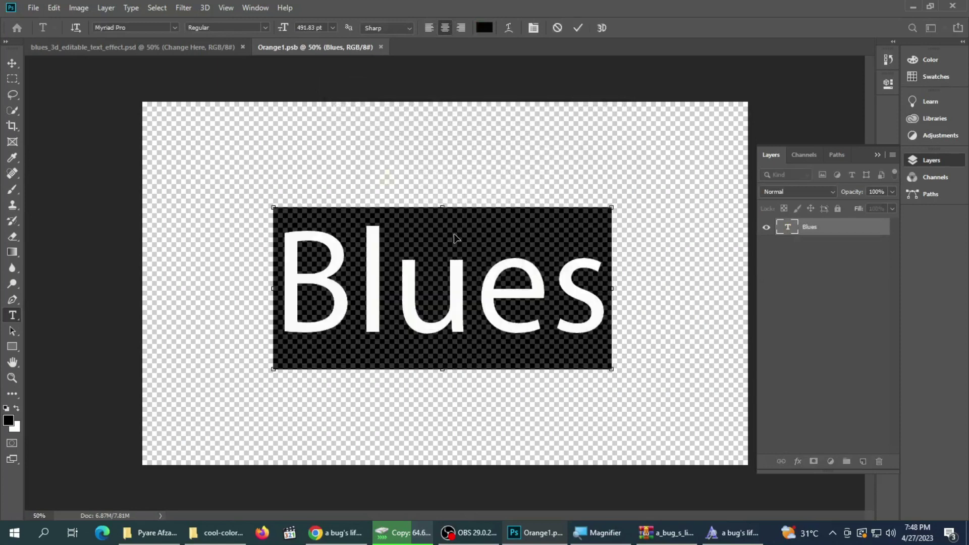
Replace the Blues text with MAYA.
key("ctrl+a")
type("MAYA")
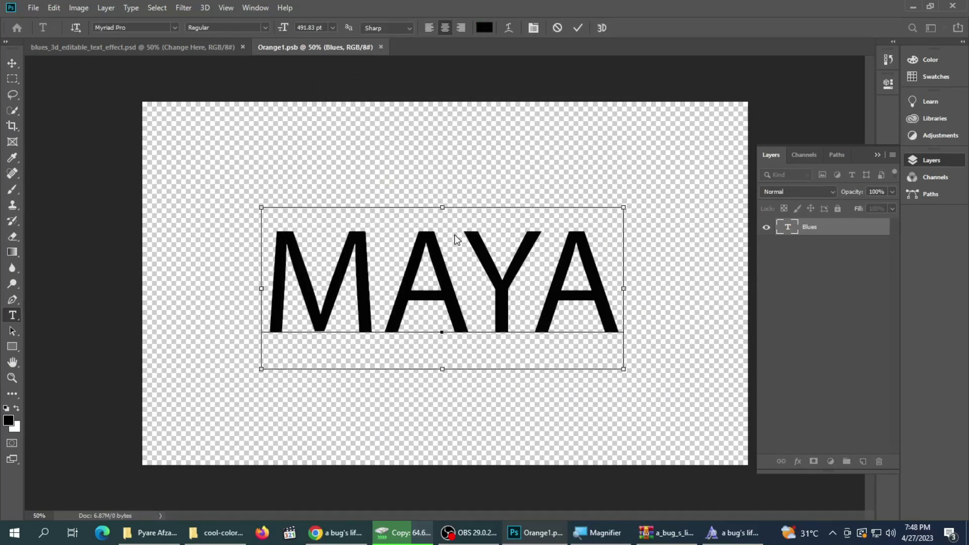
key("ctrl+Return")
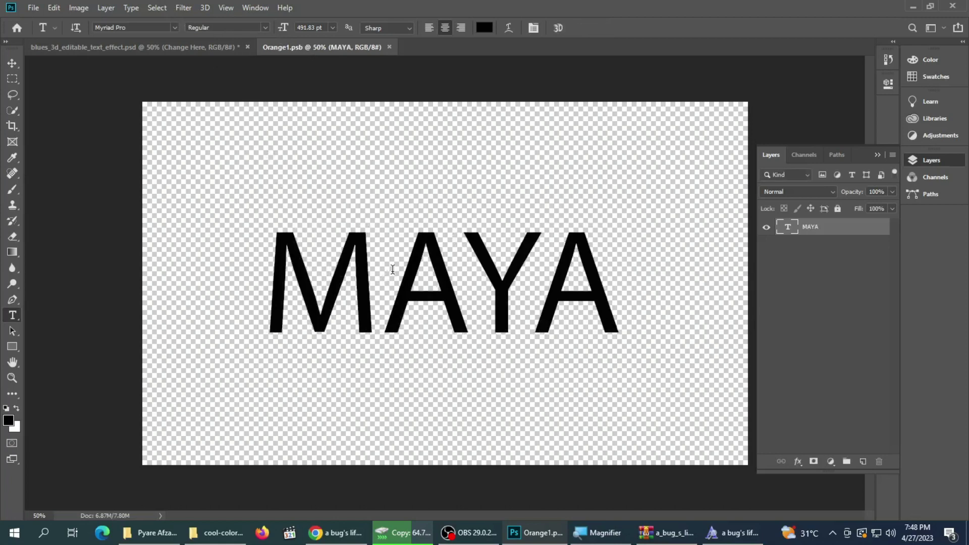
Browse fonts for MAYA and commit it in Nice Flowers.
left_click(390, 276)
key("ctrl+a")
left_click(145, 27)
key("Down")
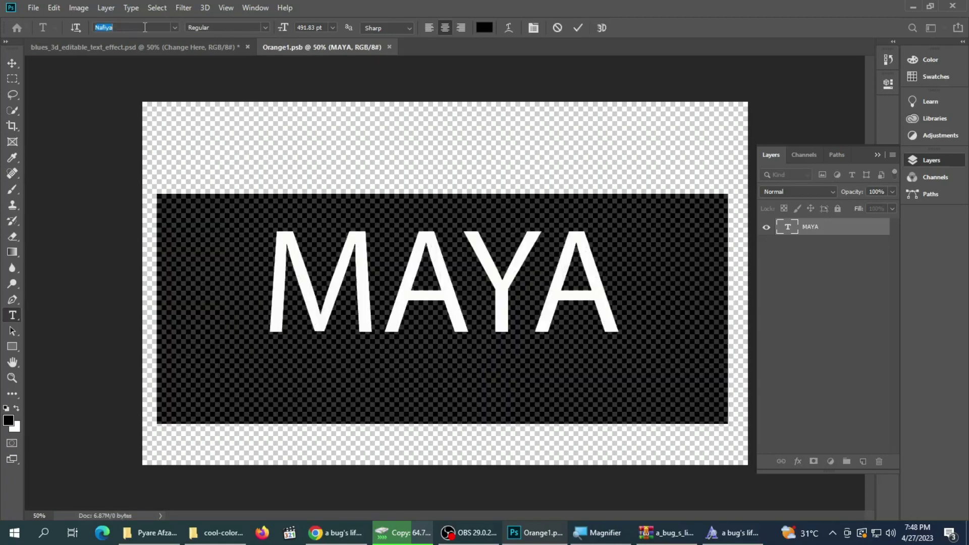
key("Down")
key("Down")
key("Down")
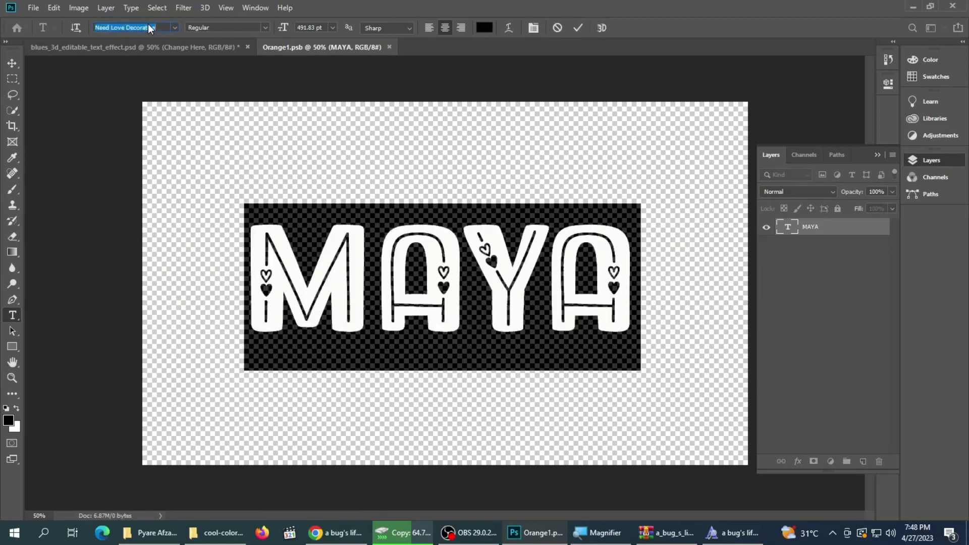
key("Down")
key("Down")
key("Down")
key("Down")
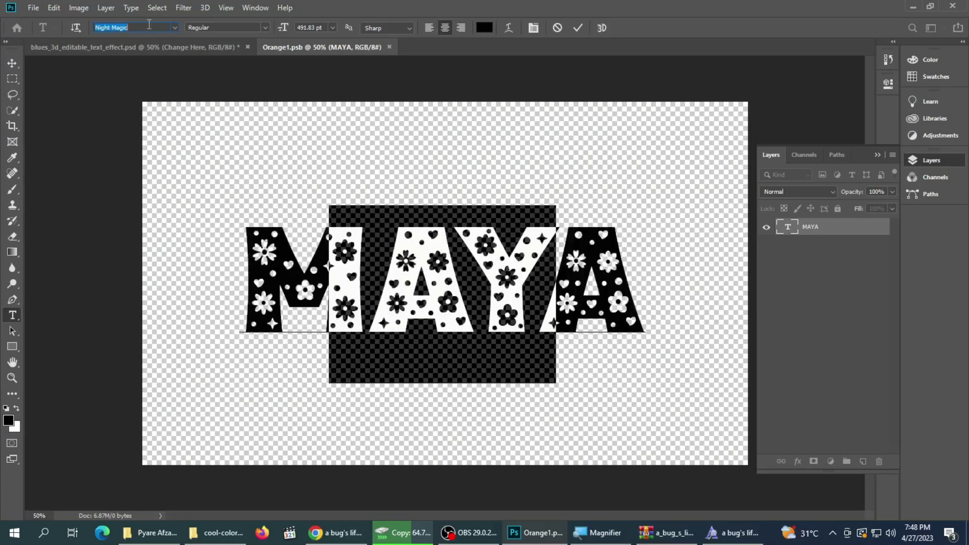
key("Down")
key("Down")
left_click(472, 312)
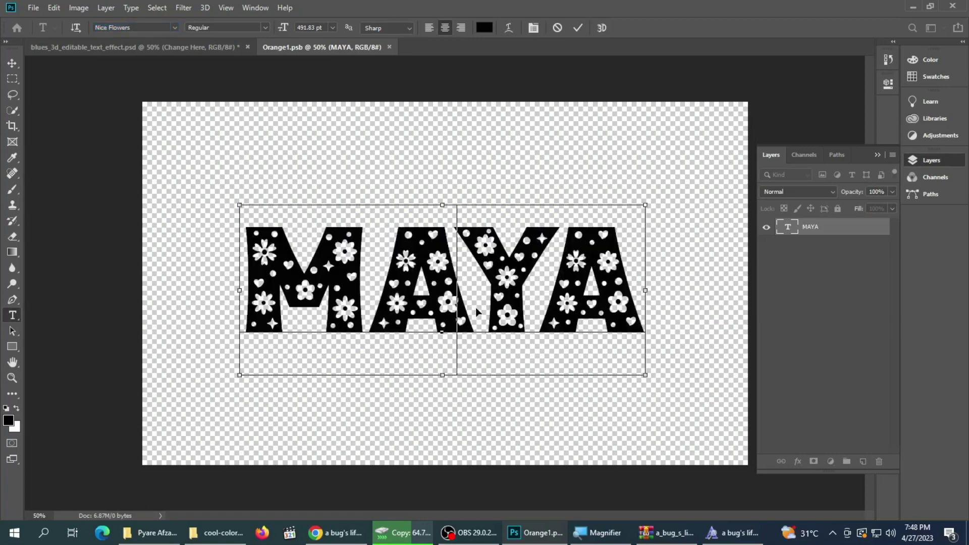
key("ctrl+Return")
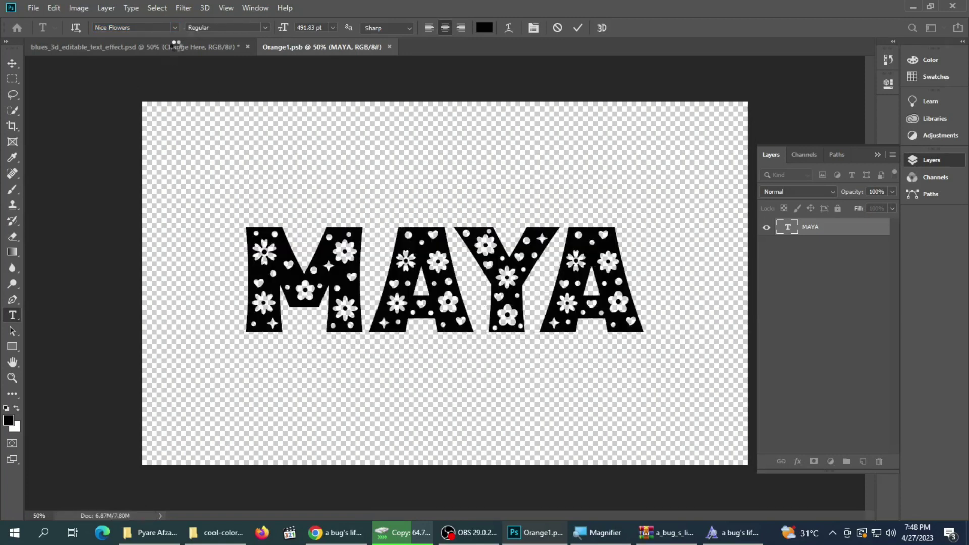
Check the teal MAYA result, then close the Blues template without saving.
left_click(175, 47)
key("ctrl+Tab")
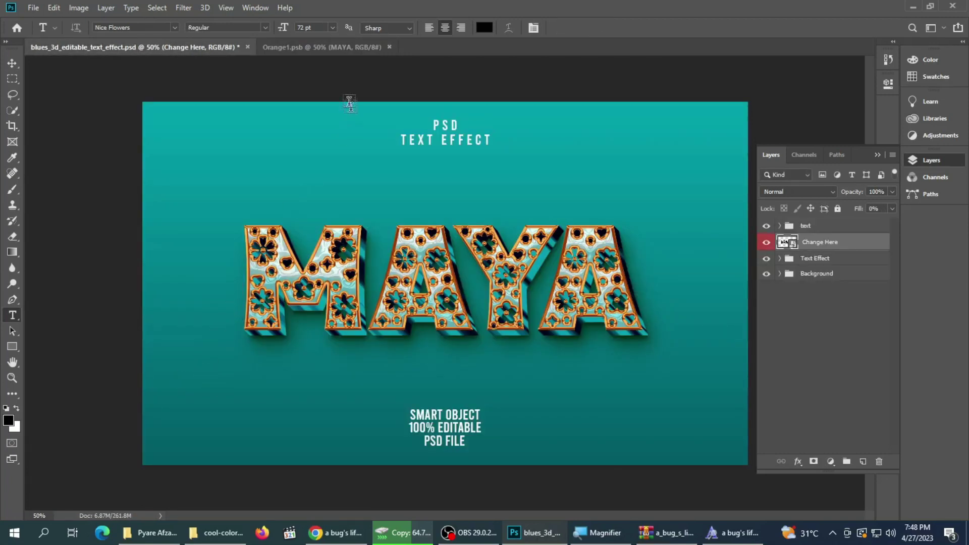
left_click(246, 47)
left_click(481, 202)
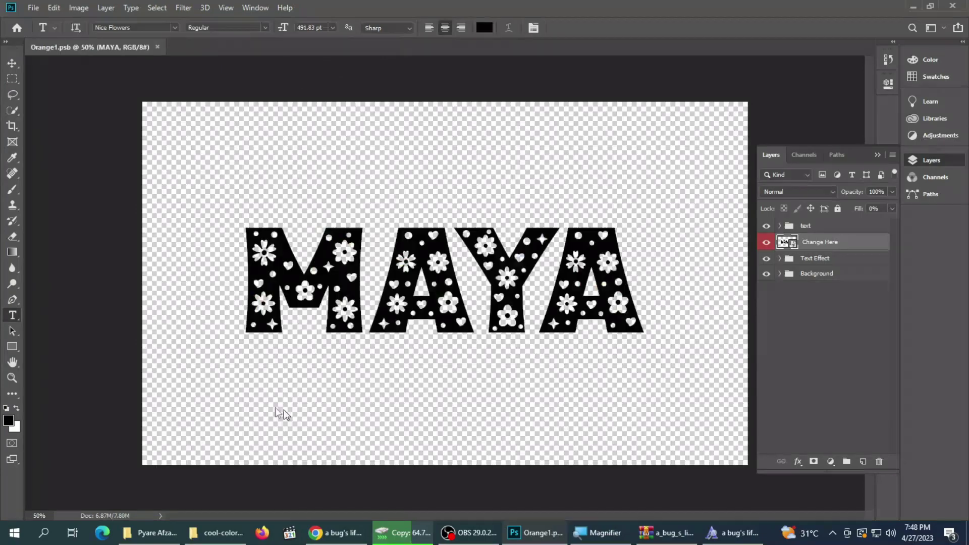
left_click(225, 535)
Open the burnt template's text smart object and replace BURNT with a smaller pasted FAMOUS.
double_click(528, 232)
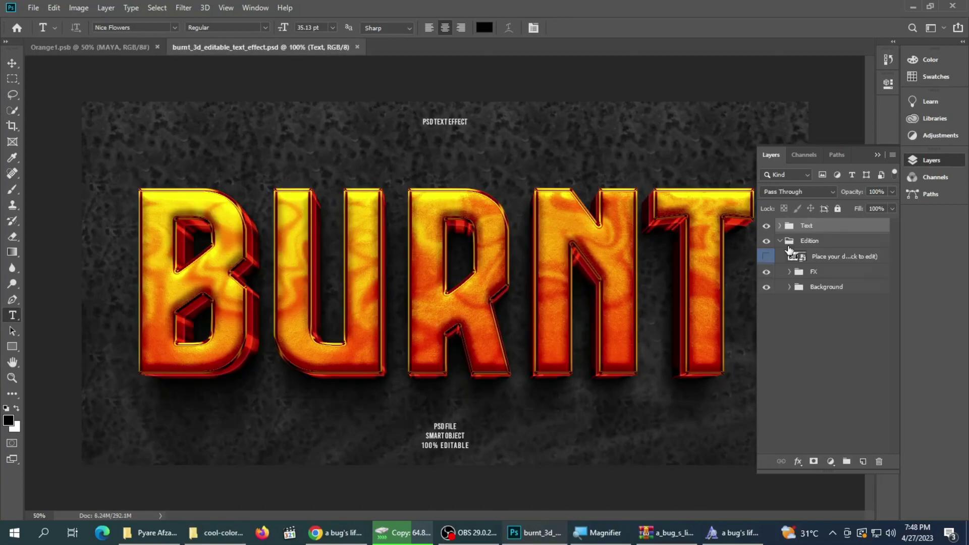
double_click(797, 256)
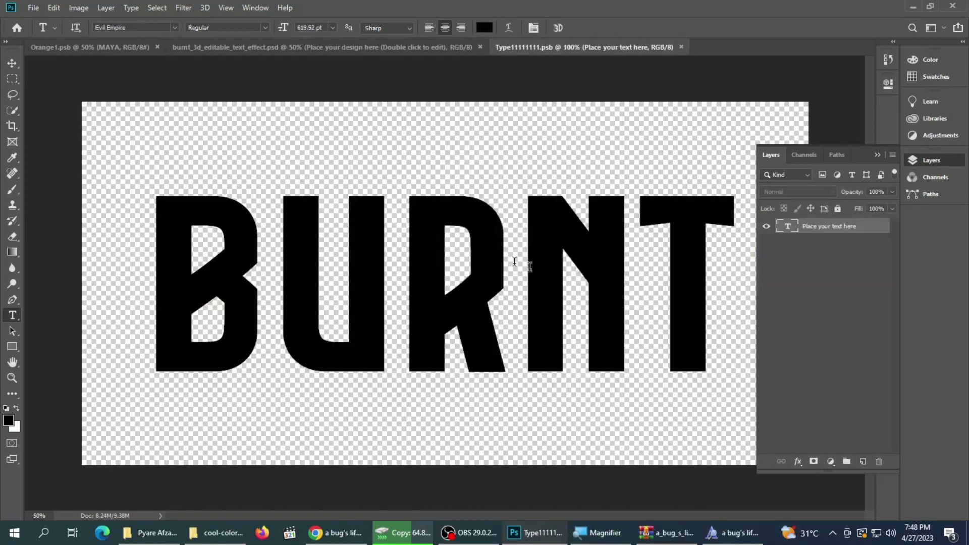
left_click(535, 275)
key("ctrl+a")
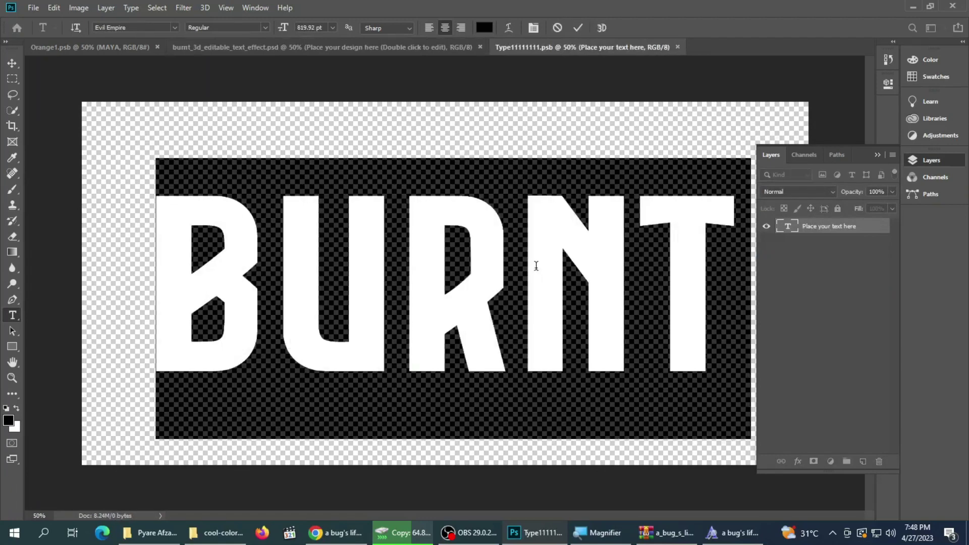
type("FAMOUS")
key("ctrl+a")
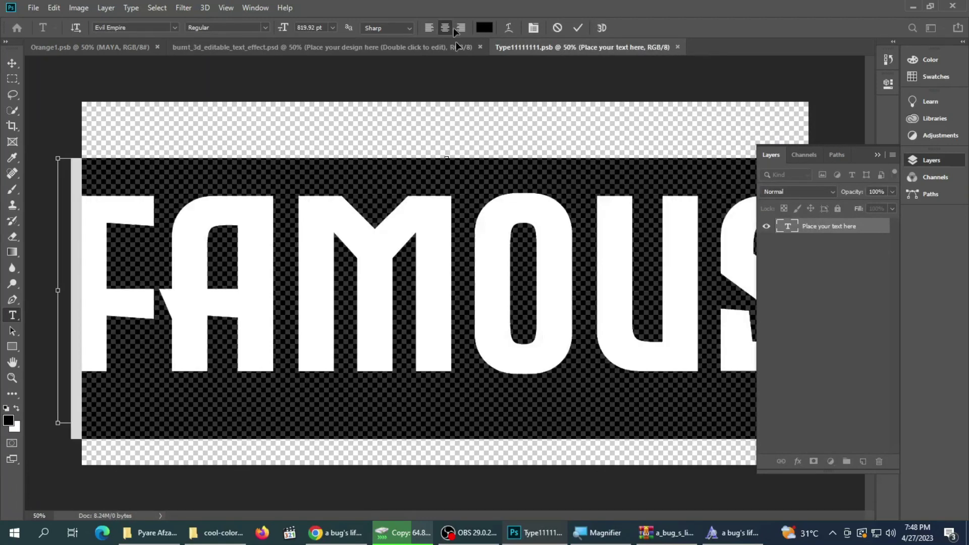
mouse_move(282, 28)
left_mouse_down()
mouse_move(200, 56)
mouse_move(365, 59)
left_mouse_up()
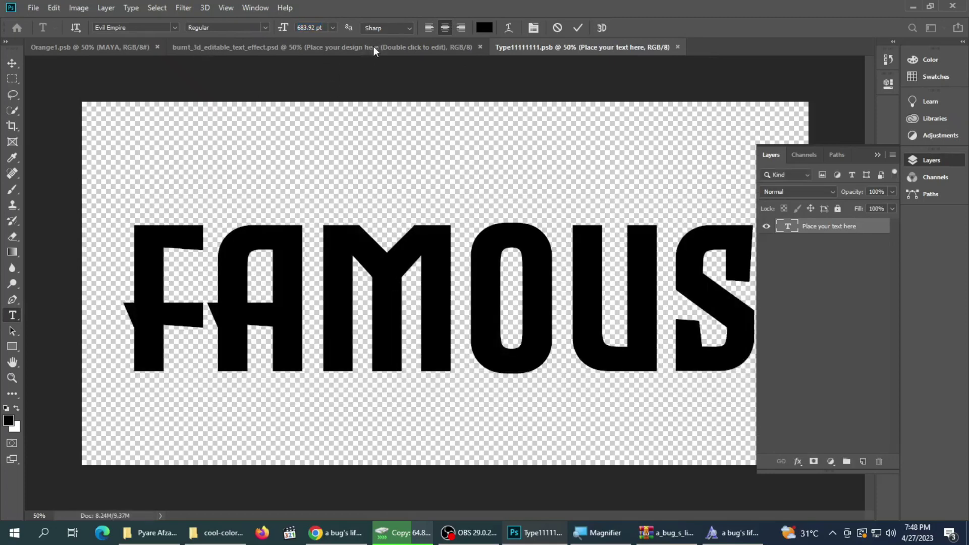
Review the orange FAMOUS effect fitted on screen, then close the burnt document.
left_click(374, 47)
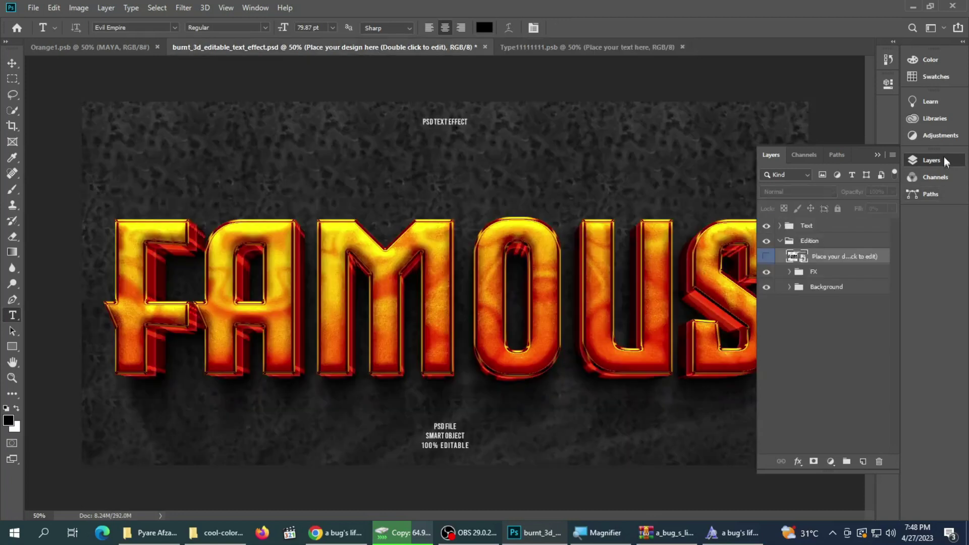
left_click(945, 161)
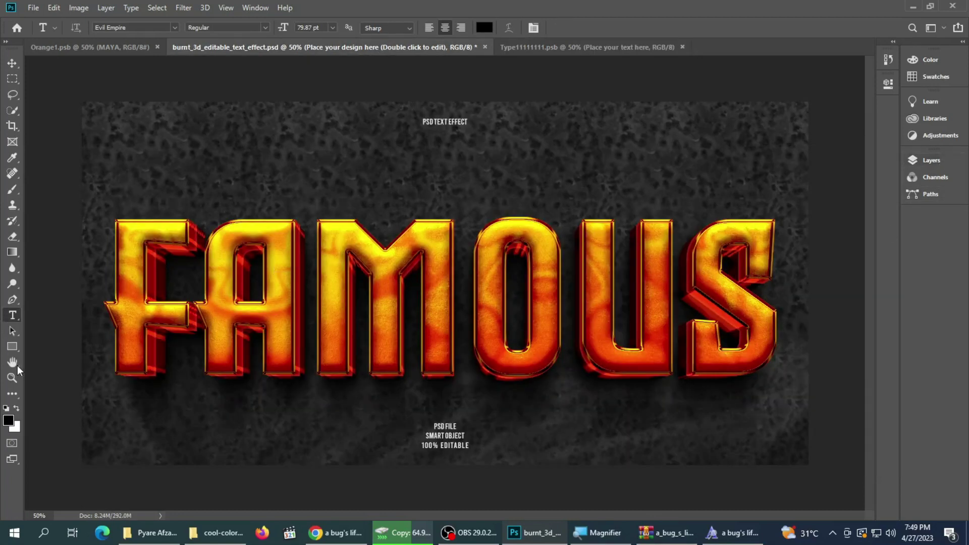
left_click(12, 377)
left_click(448, 303)
left_click(325, 274)
right_click(332, 275)
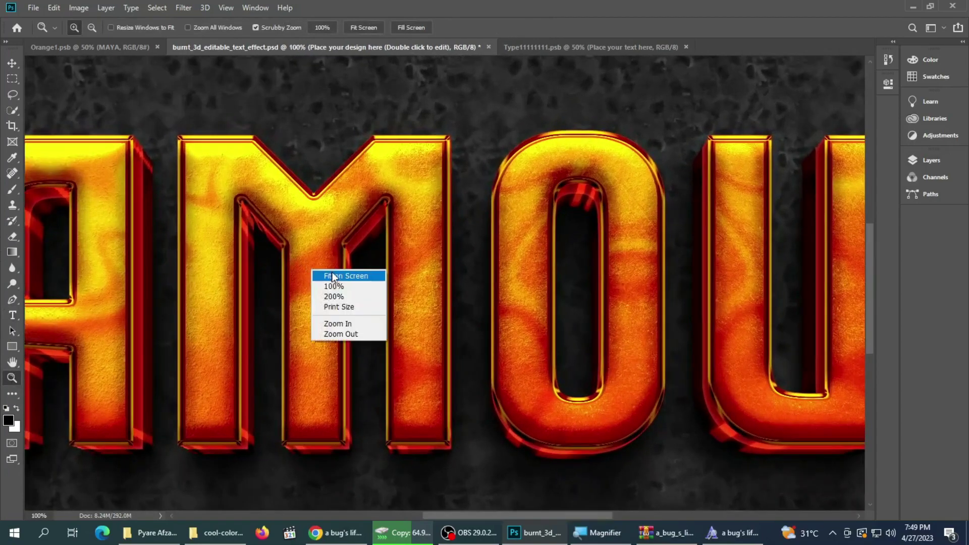
left_click(333, 276)
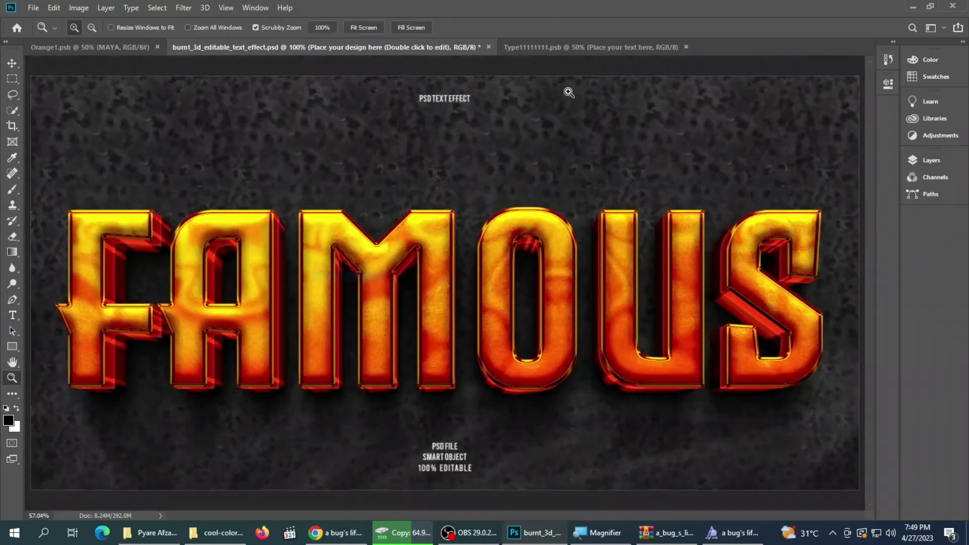
left_click(484, 47)
Decline saving, open glow_red5.psd and its editable text smart object.
key("n")
left_click(217, 532)
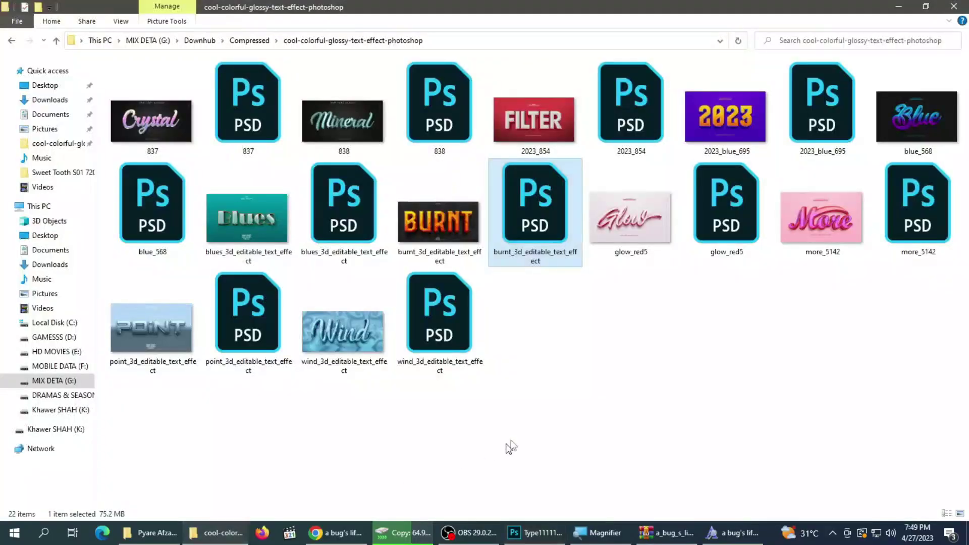
double_click(719, 222)
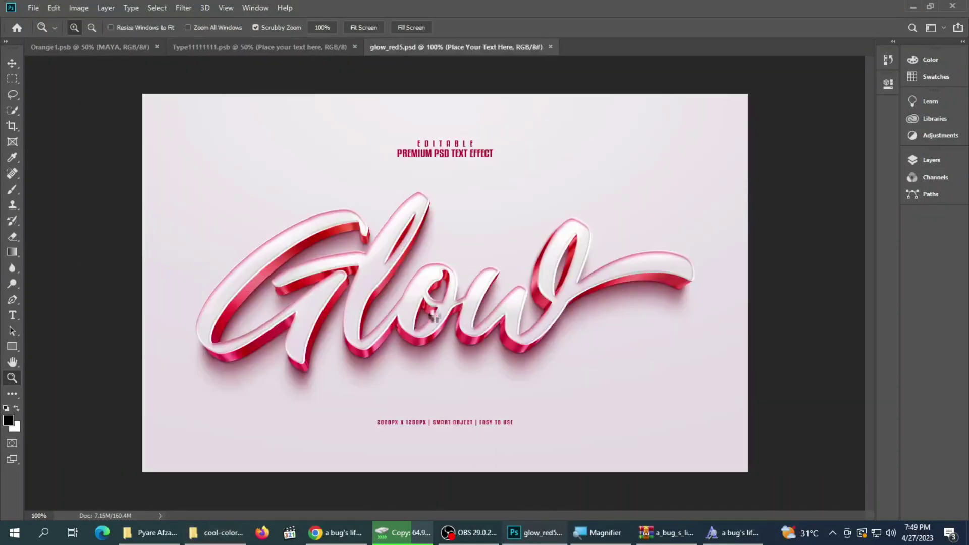
left_click(928, 160)
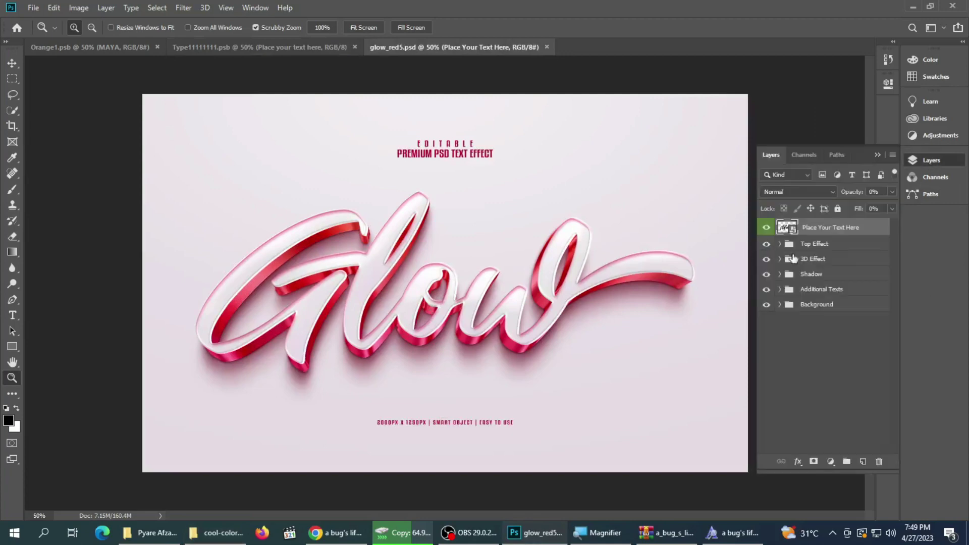
double_click(787, 227)
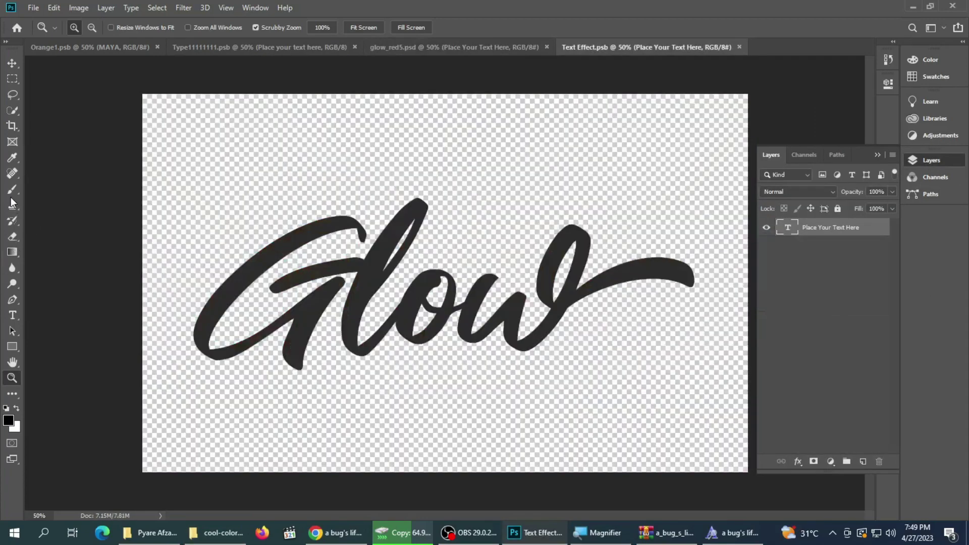
Replace Glow with Kinza, nudge it slightly left and up, and commit.
left_click(13, 315)
left_click(452, 257)
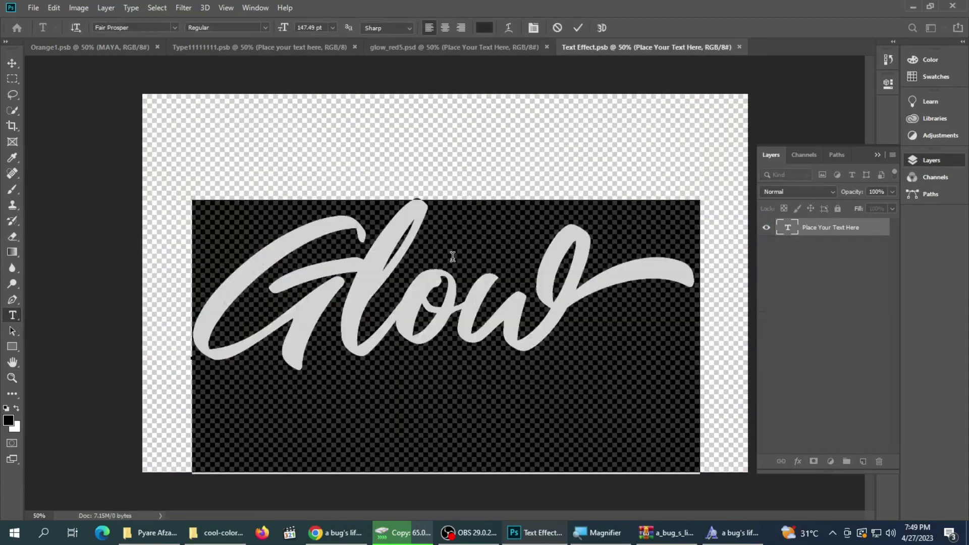
key("ctrl+a")
type("B")
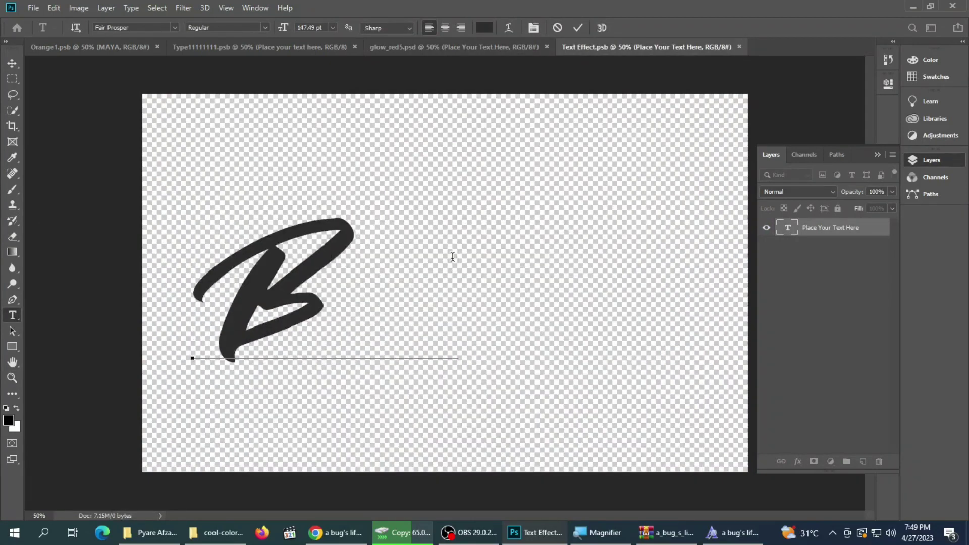
type("ipu")
key("ctrl")
key("ctrl+a")
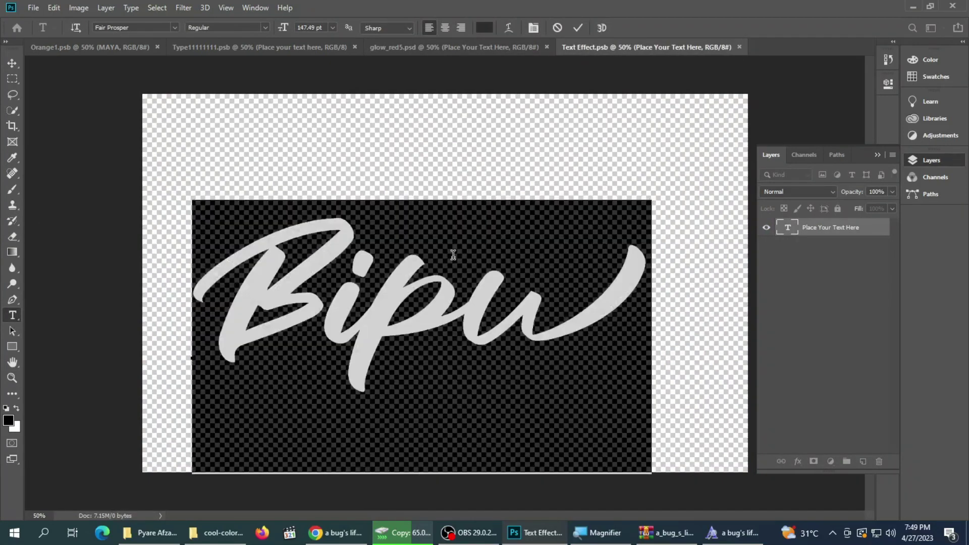
key("Left")
key("Right")
key("Right")
key("Right")
key("ctrl+a")
type("Kinza")
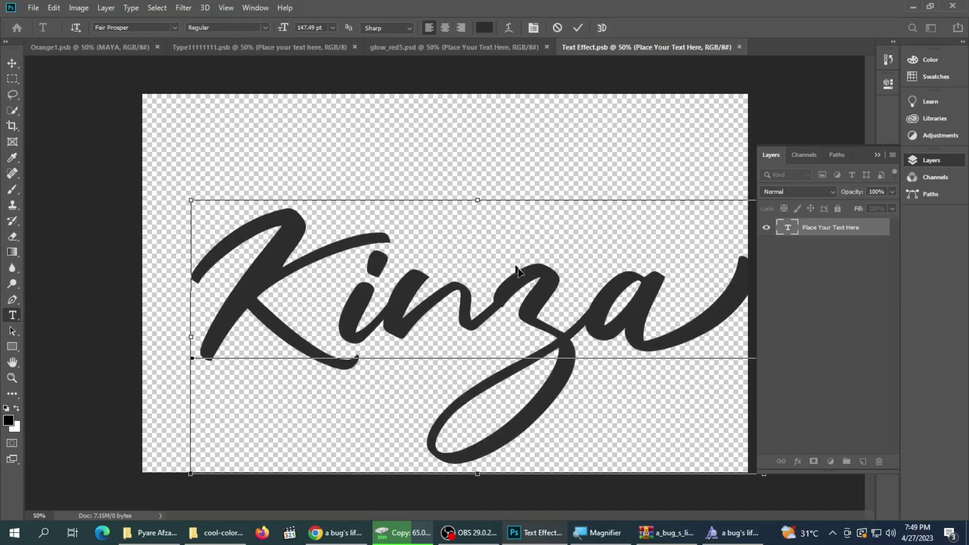
left_click_drag(554, 281, 539, 274)
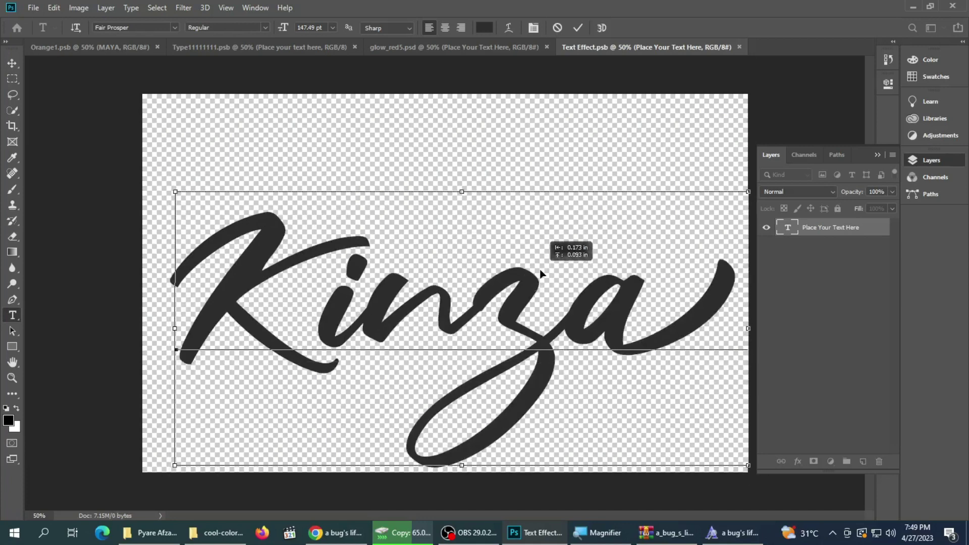
key("ctrl+Return")
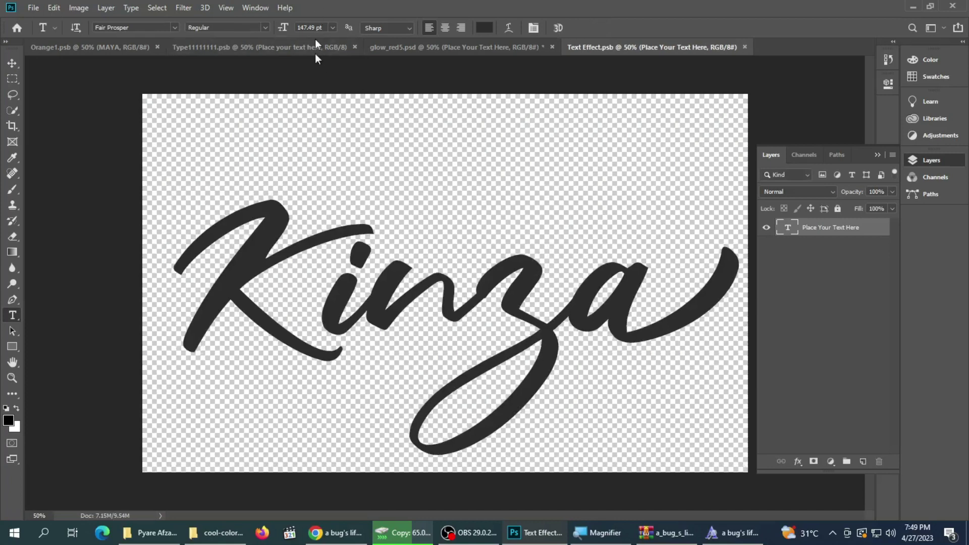
Review the red Kinza glow effect in glow_red5 fitted on screen.
left_click(455, 48)
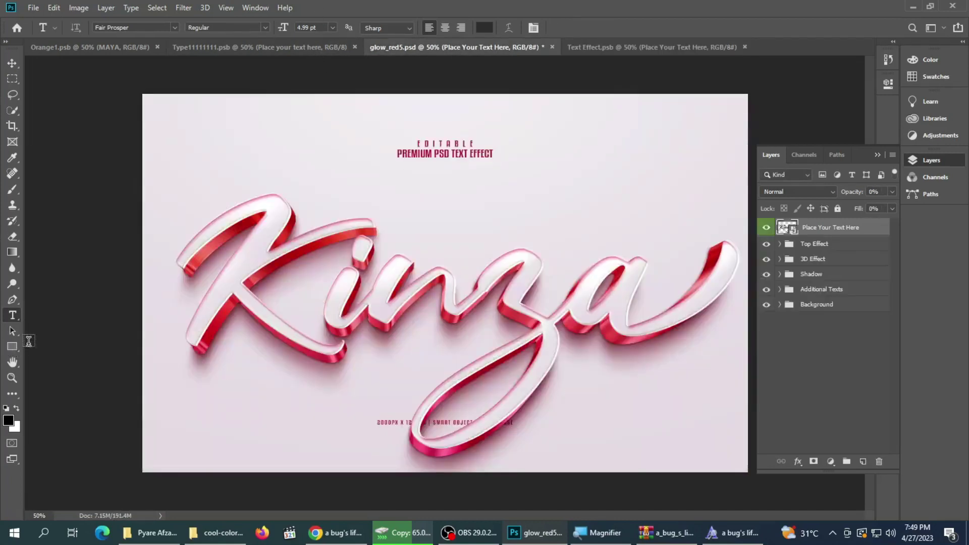
left_click(12, 377)
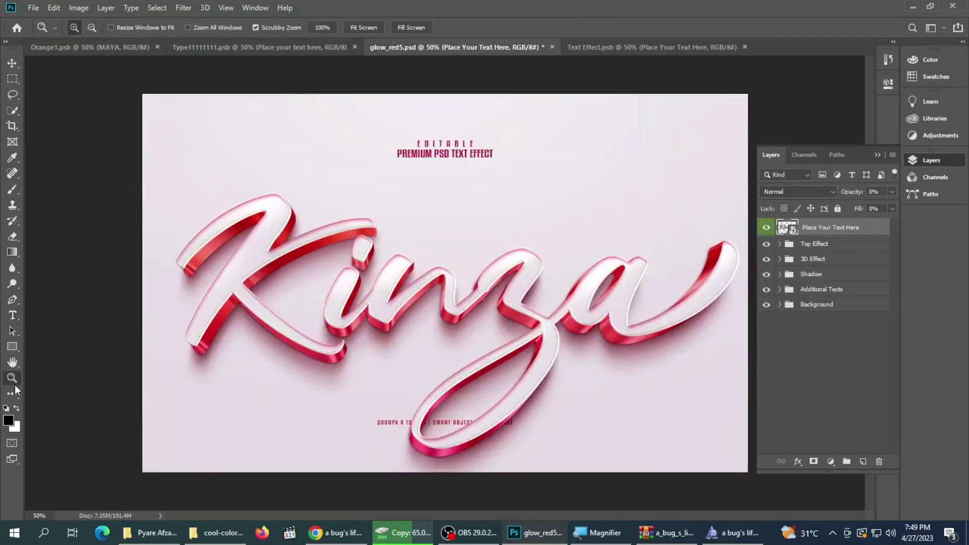
left_click(472, 325)
right_click(330, 261)
left_click(357, 275)
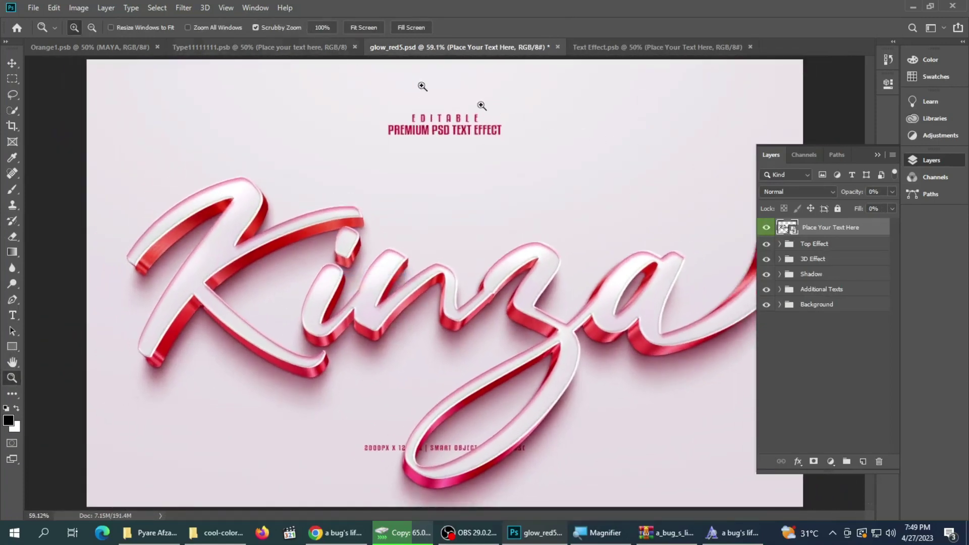
left_click(932, 159)
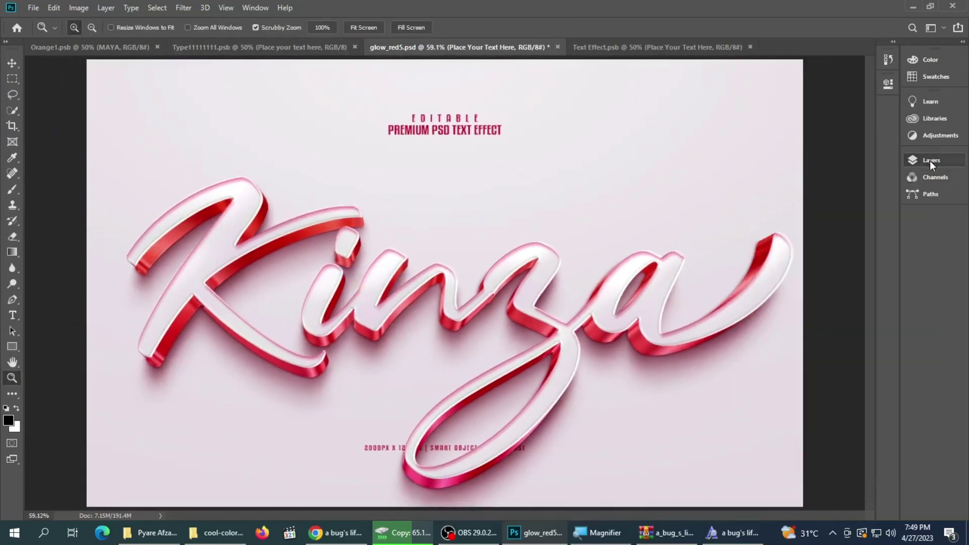
Close glow_red5, Type1111111, Text Effect and Orange1 MAYA without saving.
left_click(557, 47)
left_click(480, 201)
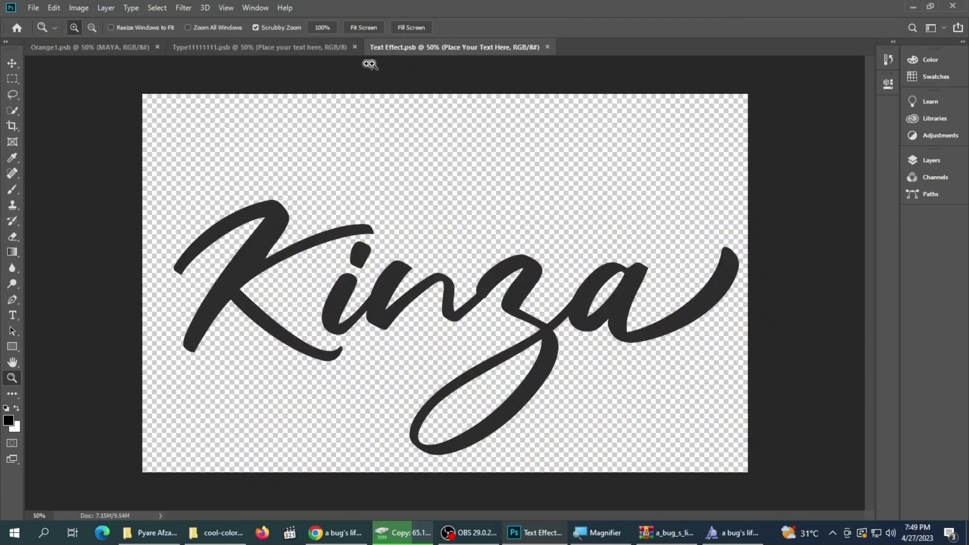
left_click(355, 47)
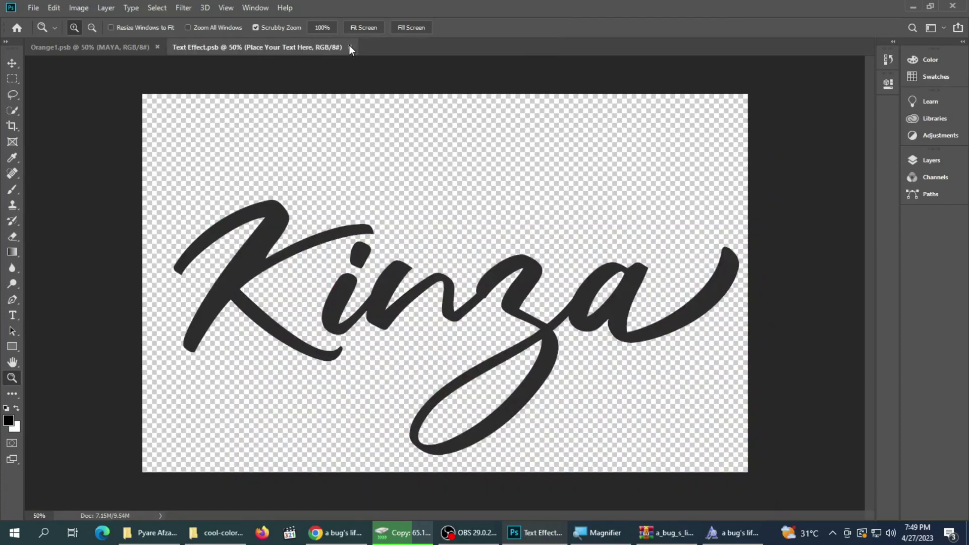
left_click(350, 46)
left_click(158, 47)
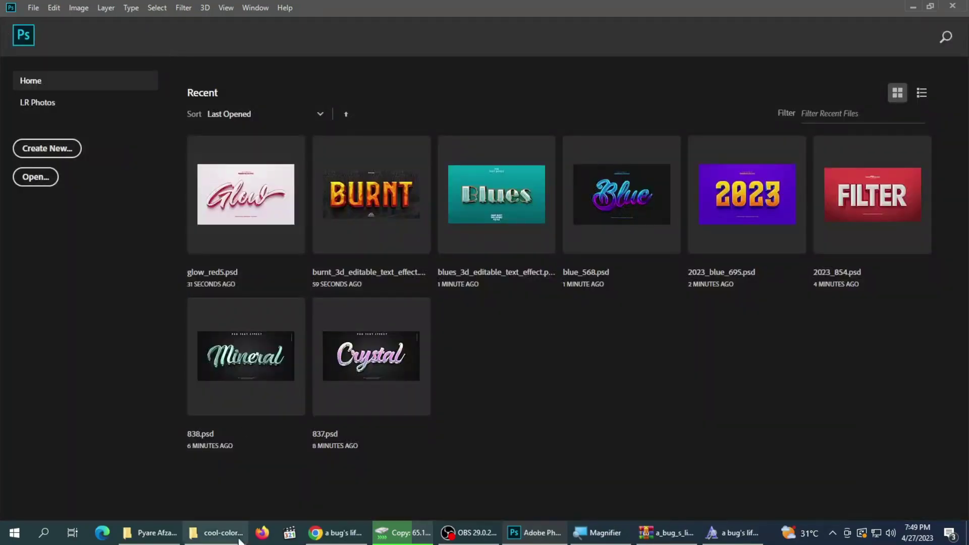
Open more_5142.psd and its editable text smart object, dismissing the missing-fonts warning.
left_click(217, 532)
double_click(920, 201)
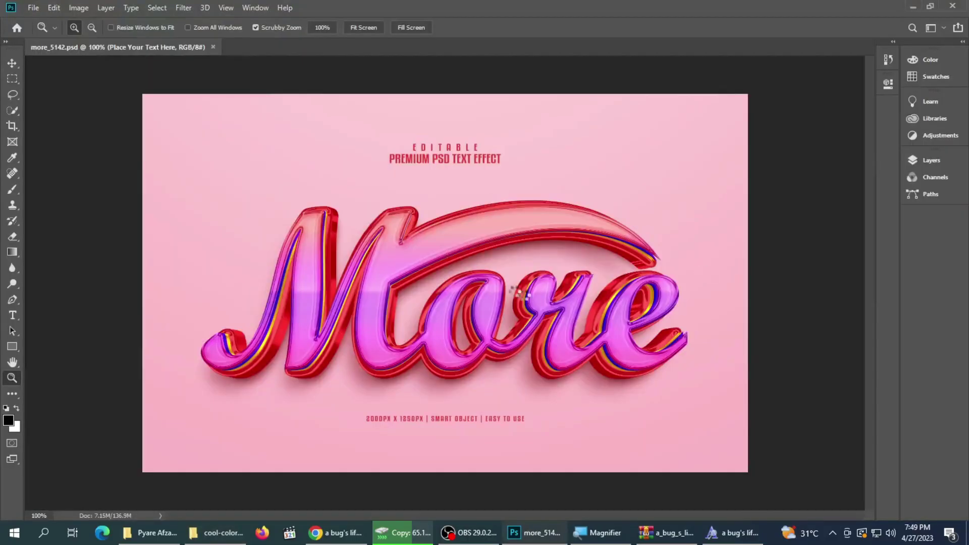
left_click(931, 160)
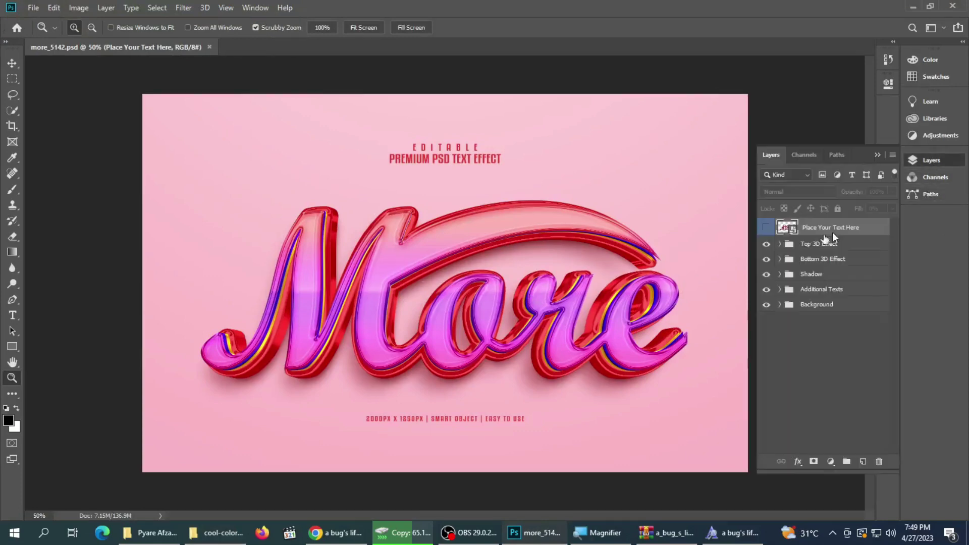
double_click(797, 232)
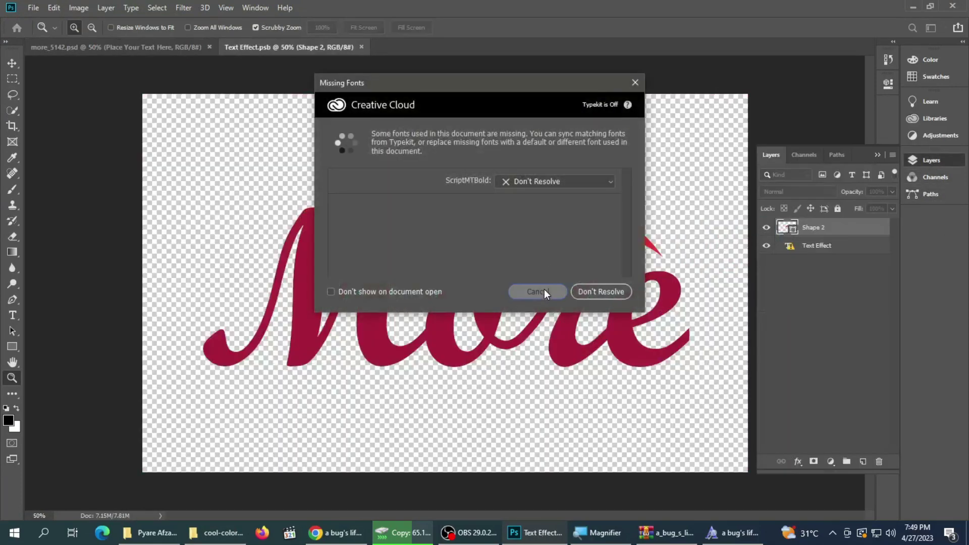
left_click(545, 290)
Copy the missing font name ScriptMTBold from the More text layer's font field.
left_click(12, 315)
left_click(355, 305)
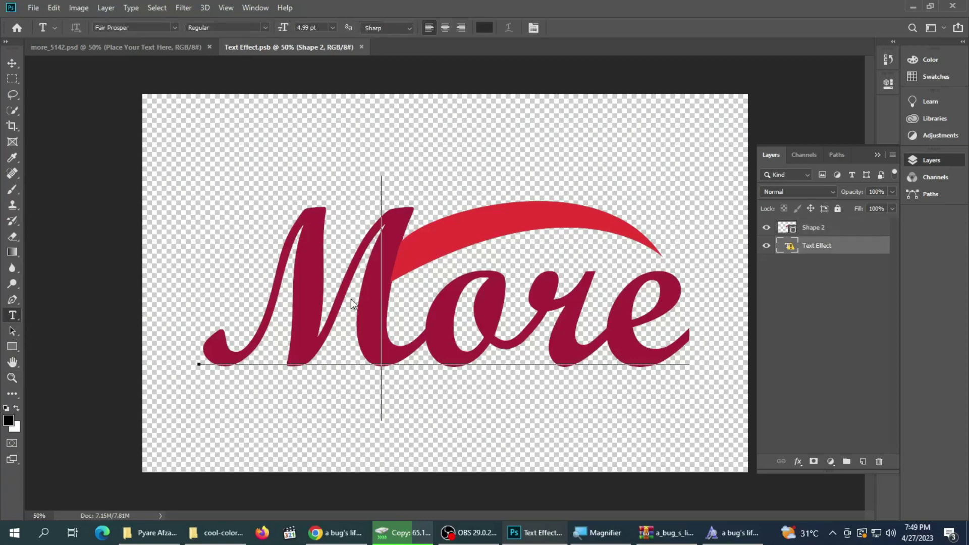
left_click(514, 229)
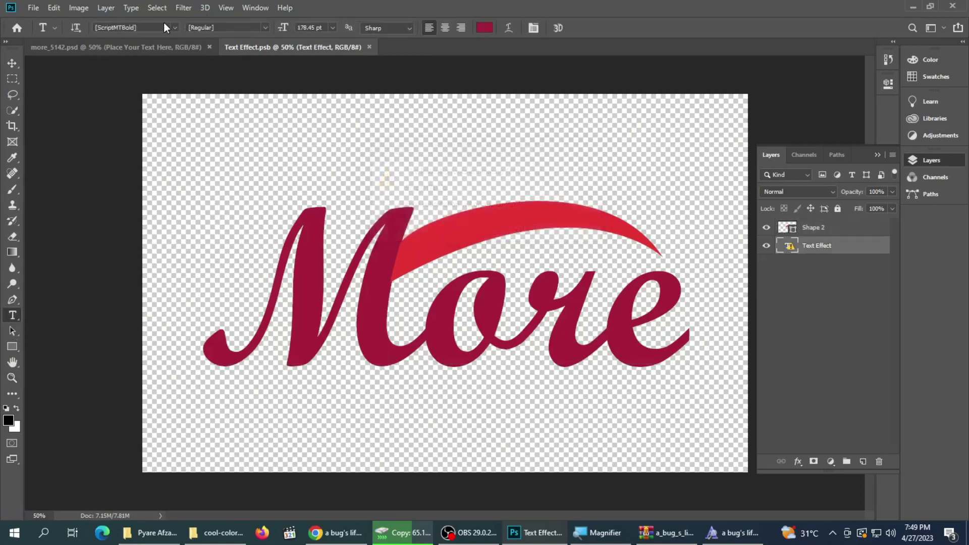
left_click(163, 27)
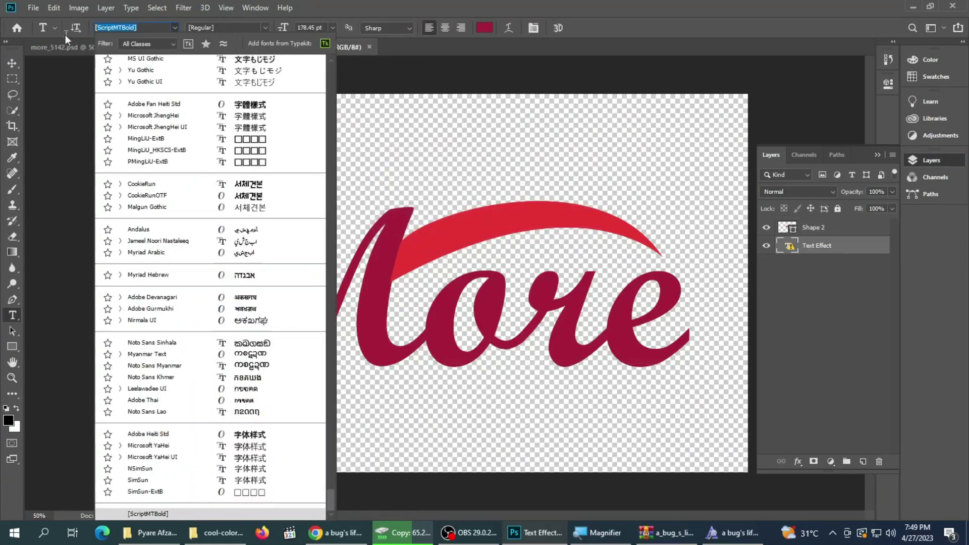
right_click(111, 28)
left_click(135, 65)
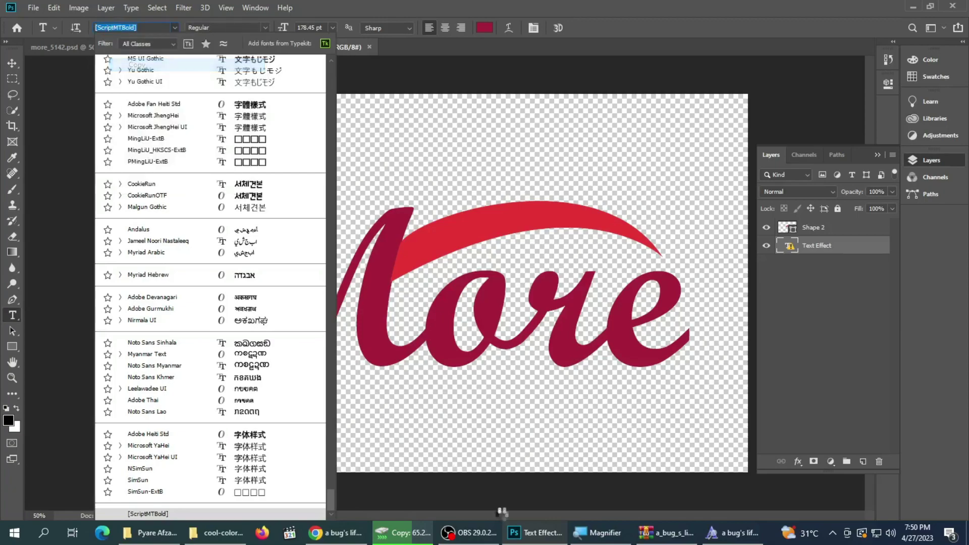
key("Escape")
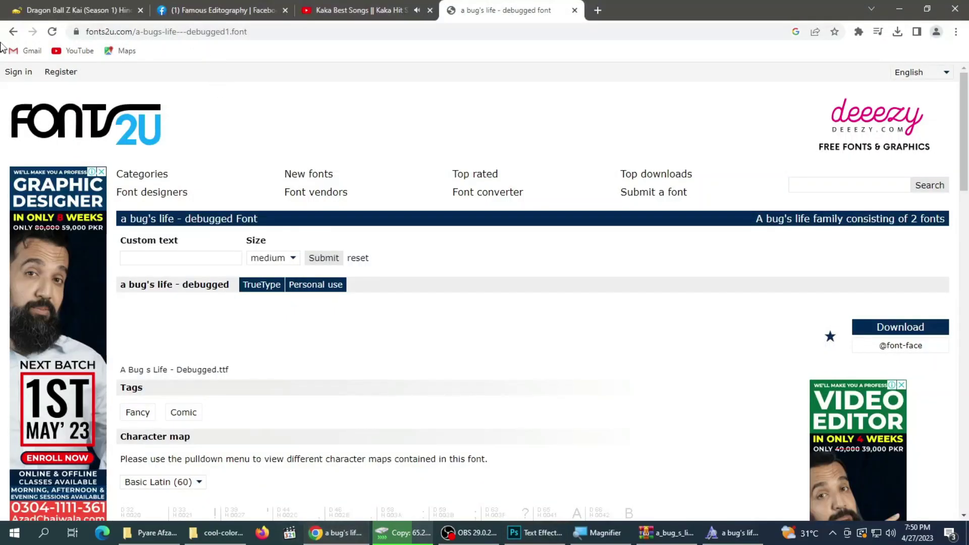
Search the web for 'ScriptMTBold font' and open the first download result.
left_click(13, 32)
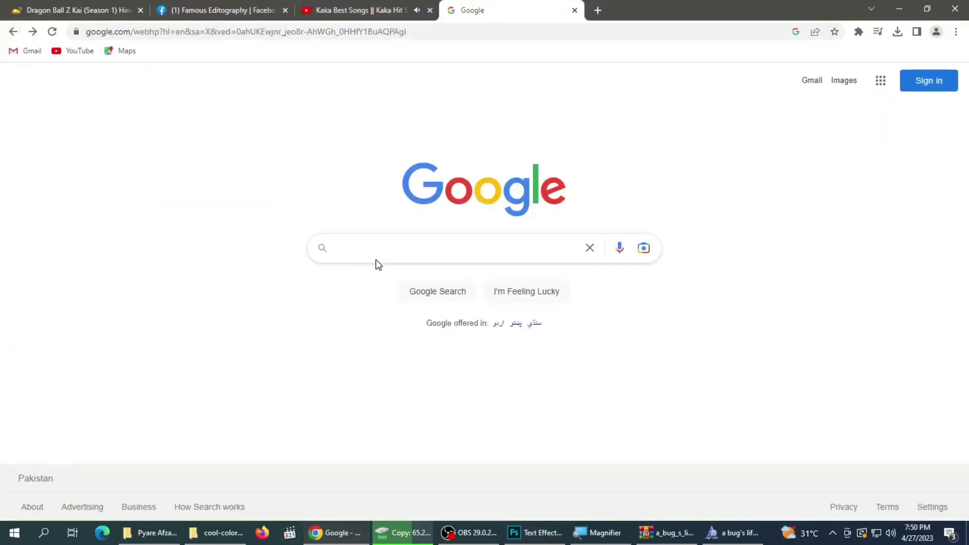
type("[ScriptMTBold]")
type("font")
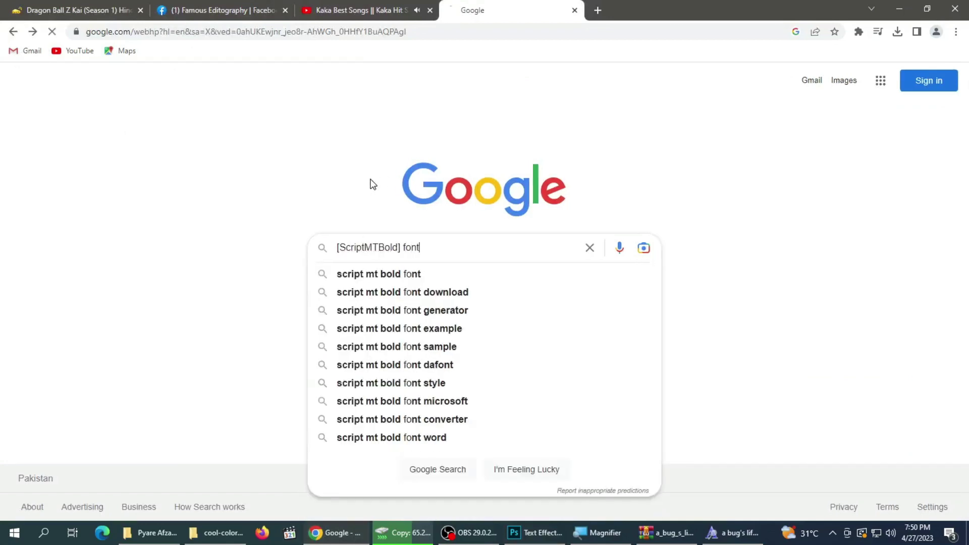
key("Return")
left_click(198, 208)
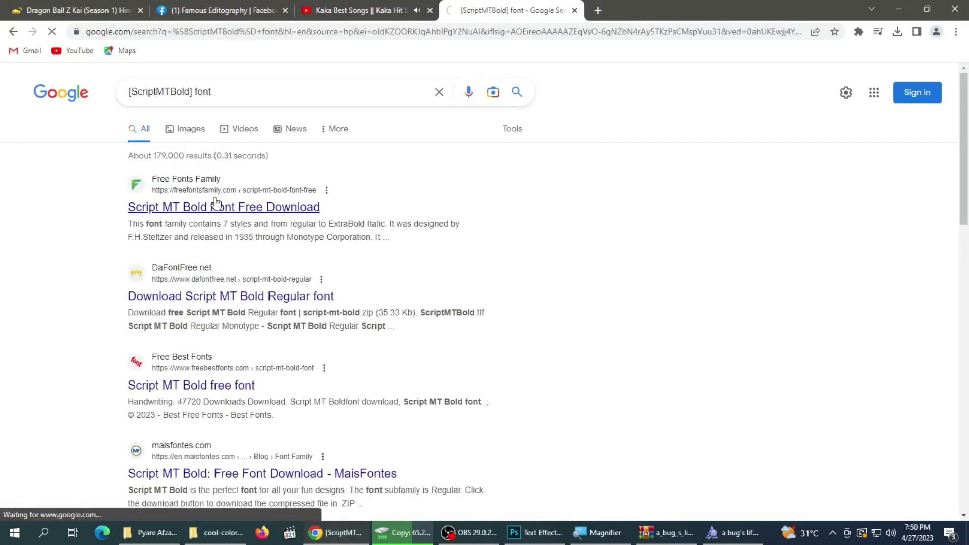
scroll(400, 281, "down", 5)
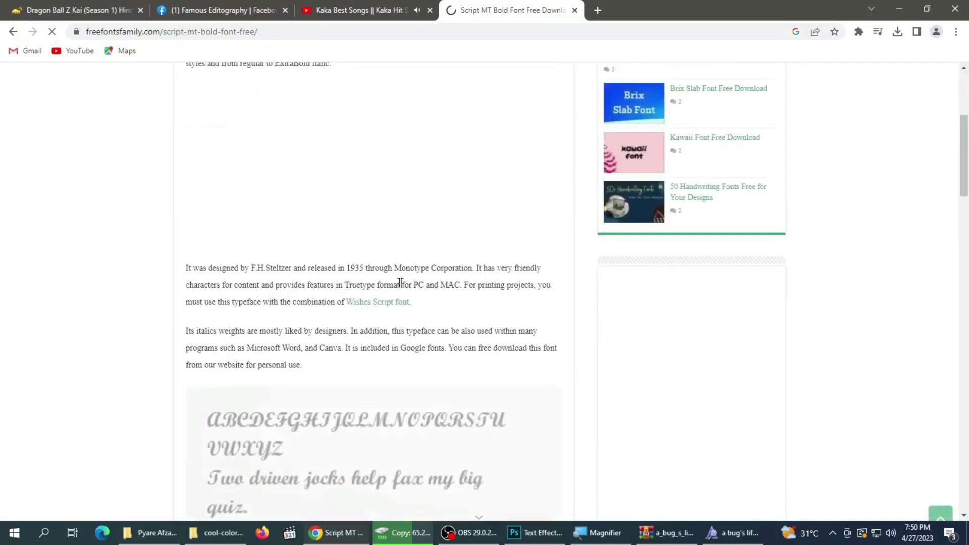
scroll(397, 294, "down", 8)
scroll(397, 293, "down", 5)
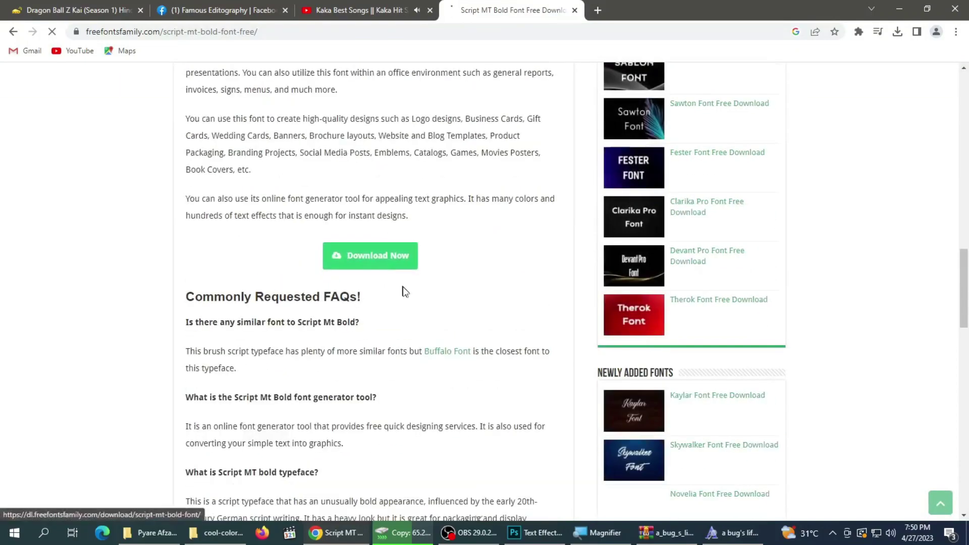
Download the Script MT Bold archive and install SCRIPTBL.TTF.
left_click(370, 255)
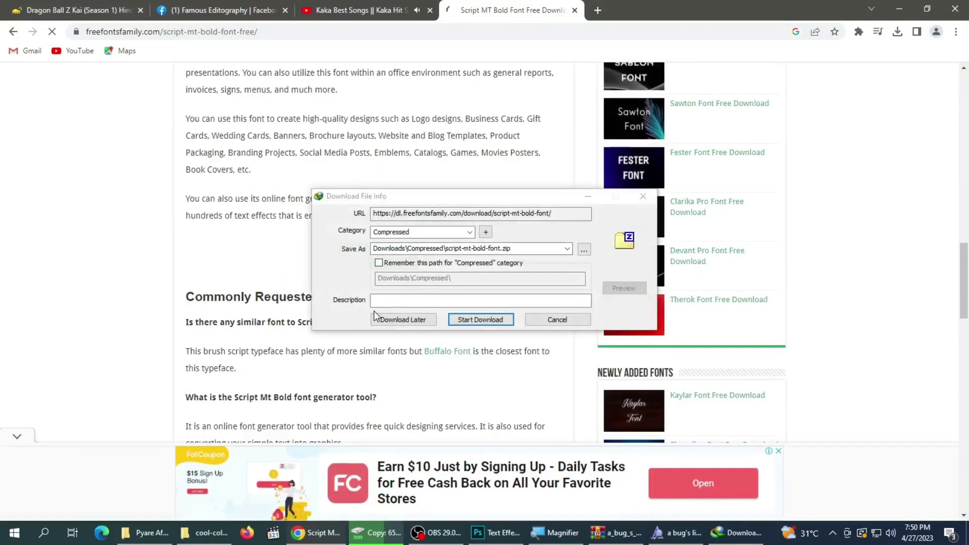
left_click(482, 319)
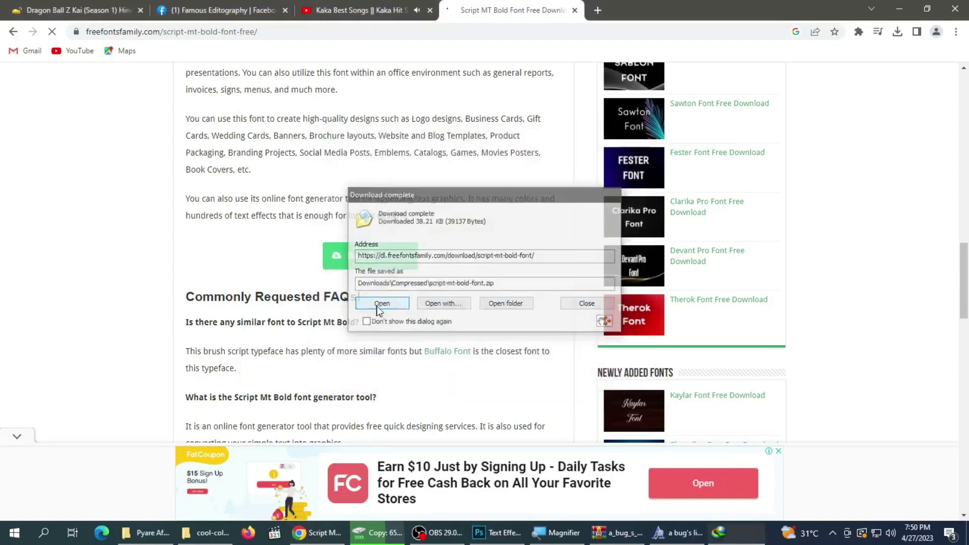
left_click(382, 304)
double_click(79, 115)
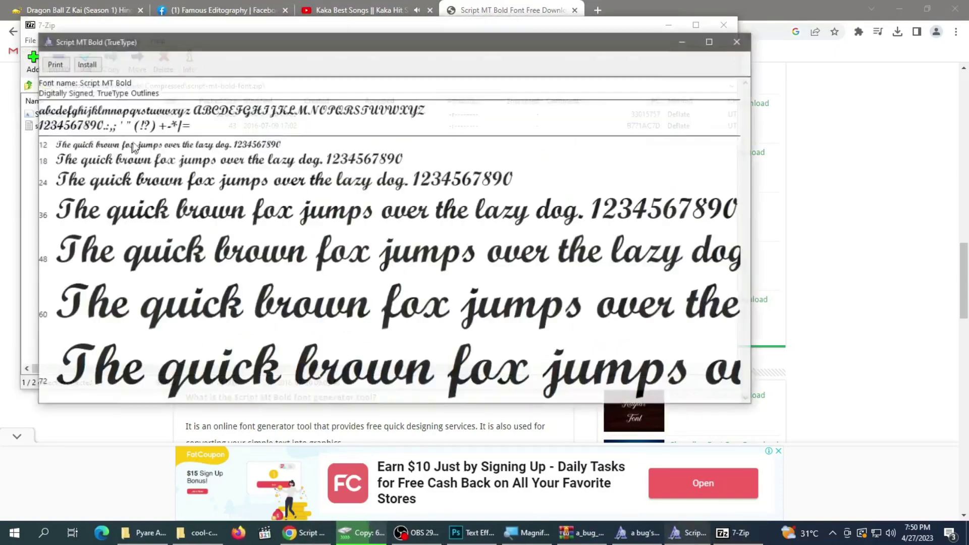
left_click(86, 63)
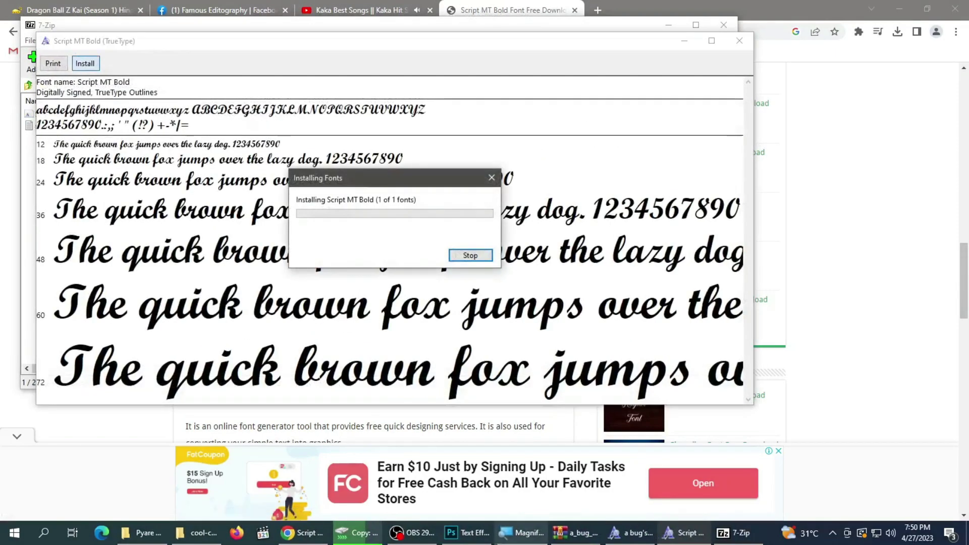
left_click(467, 533)
left_click(430, 314)
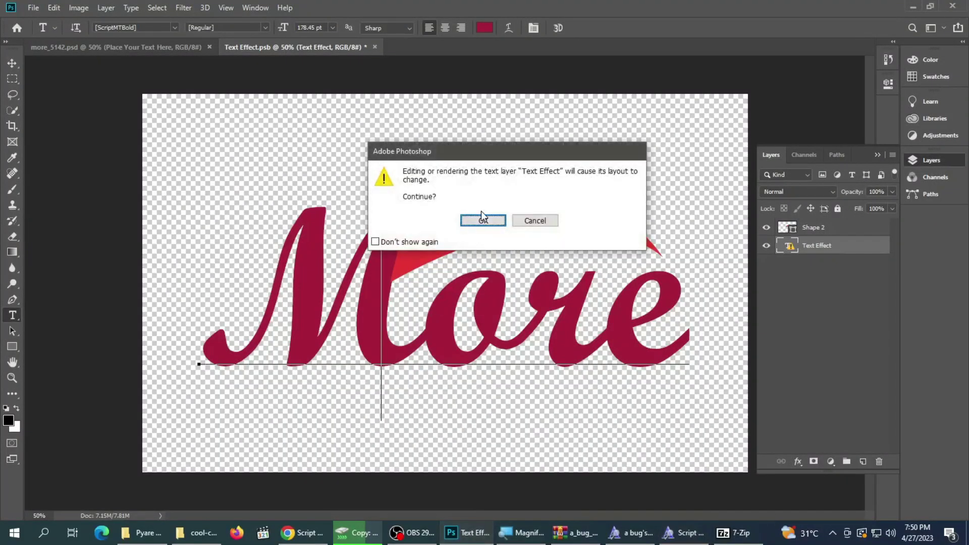
Accept the text layout warning and replace More with Magsi.
left_click(482, 219)
key("ctrl+a")
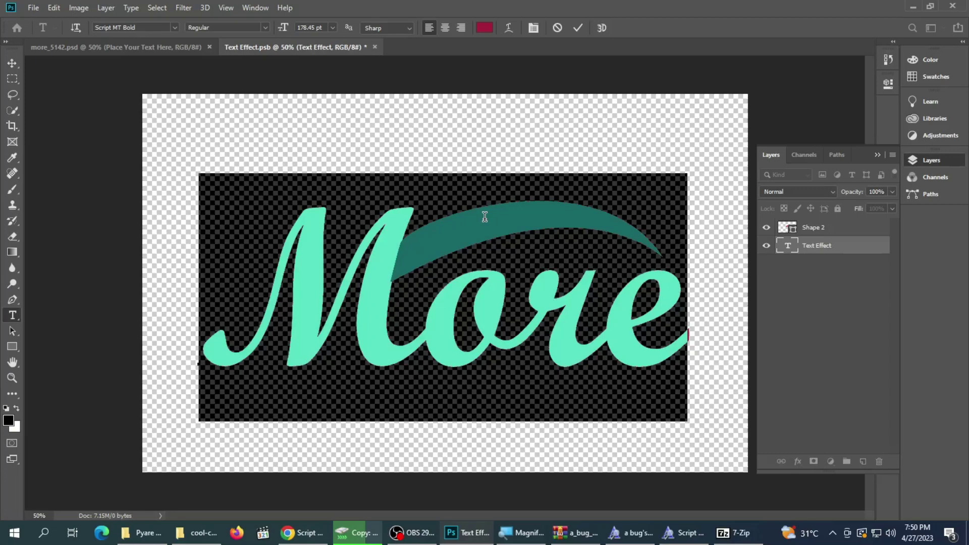
type("Ayes")
key("ctrl+a")
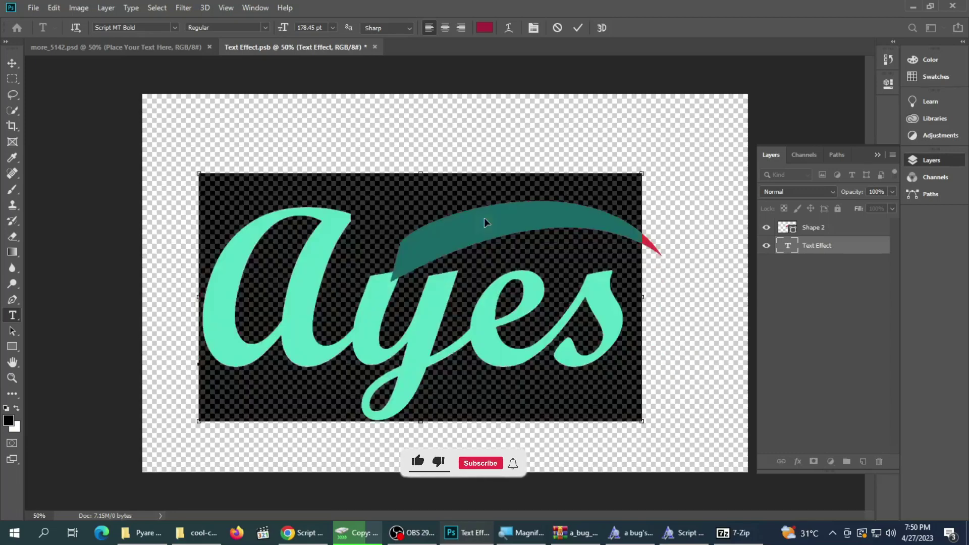
type("Mag")
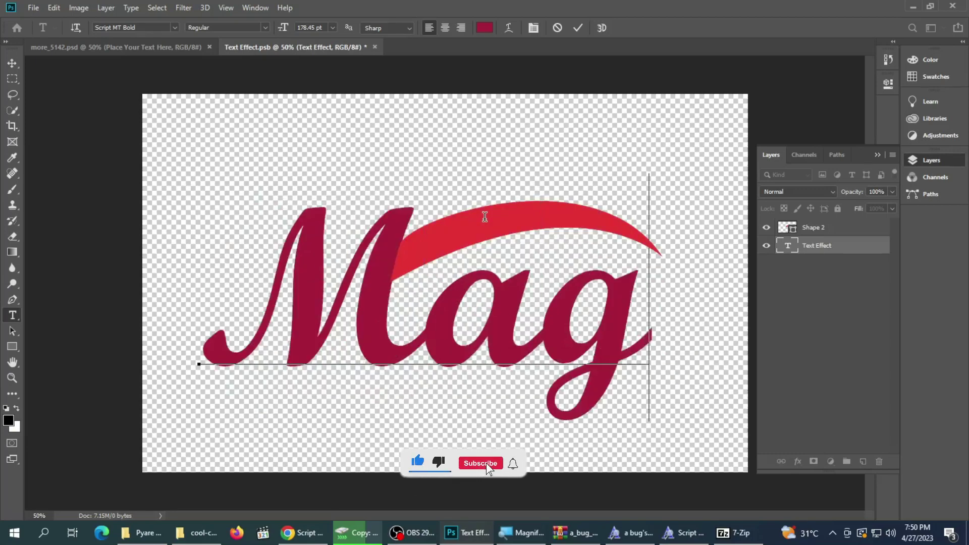
type("s")
Resize Magsi to 146.45 pt, nudge it up-left, commit, and save the smart object.
key("ctrl+a")
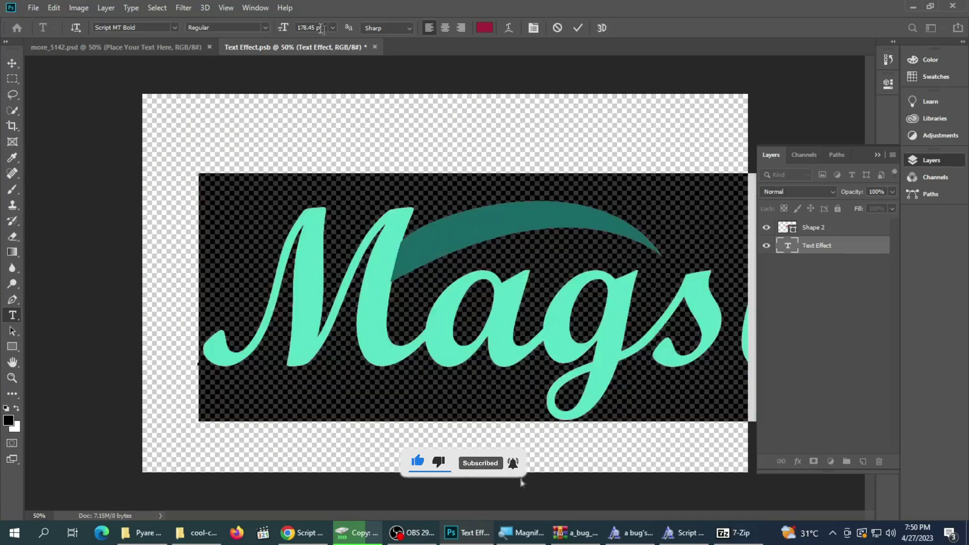
left_click_drag(287, 29, 267, 34)
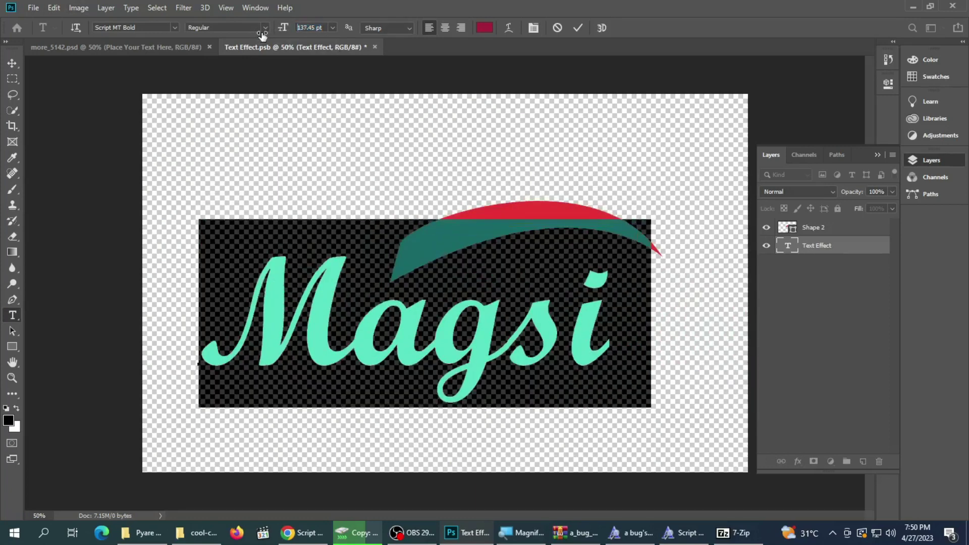
left_click_drag(516, 289, 503, 277)
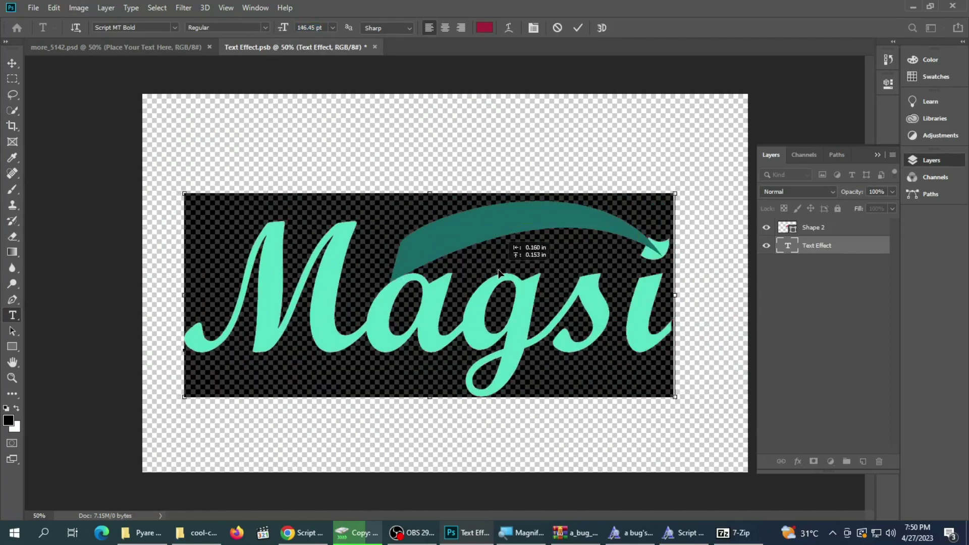
key("ctrl+Return")
key("ctrl+s")
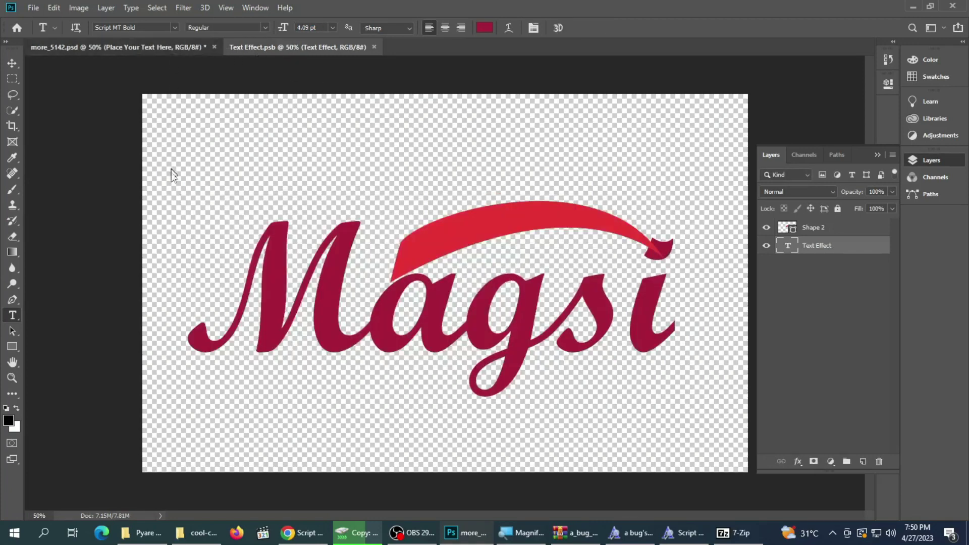
key("ctrl+Tab")
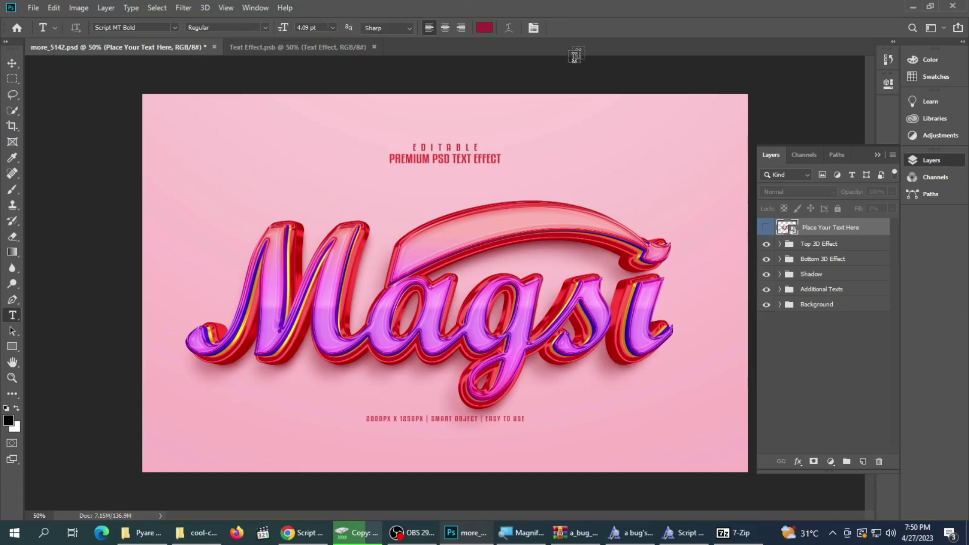
Close more_5142.psd without saving and open wind_3d_editable_text_effect.psd.
left_click(313, 47)
left_click(214, 47)
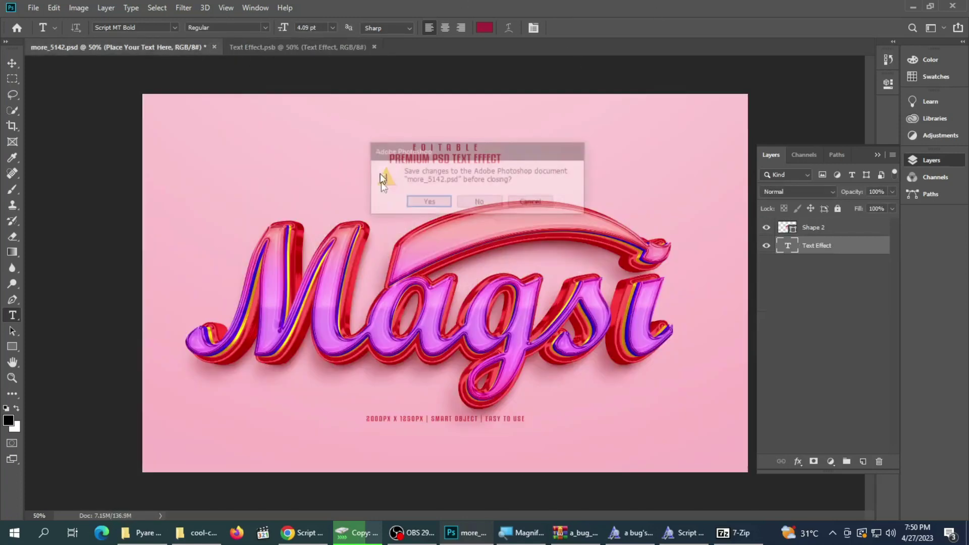
left_click(480, 201)
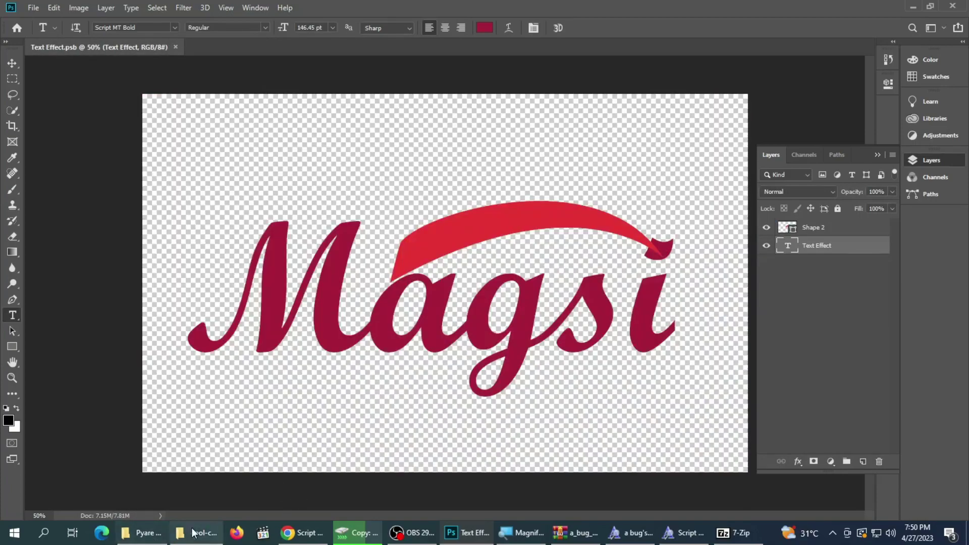
left_click(188, 534)
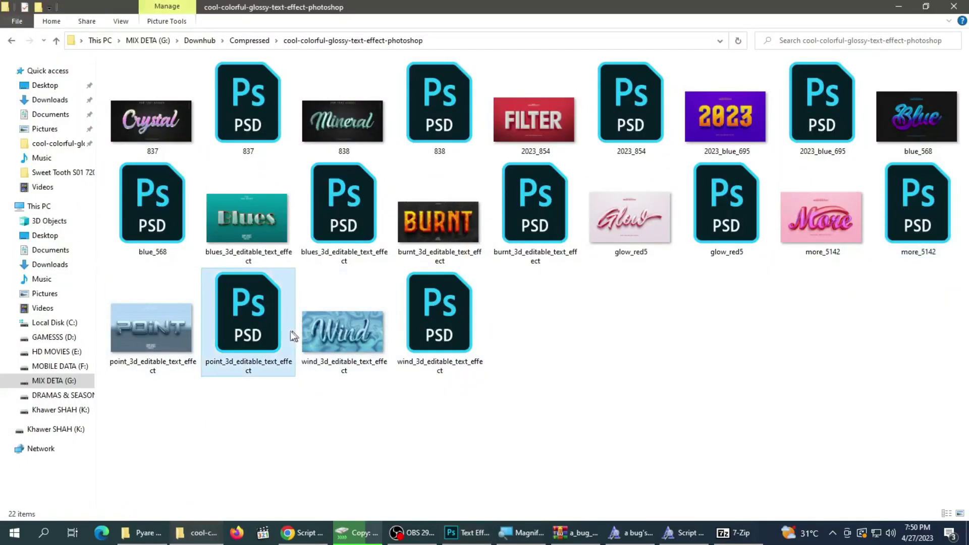
double_click(469, 346)
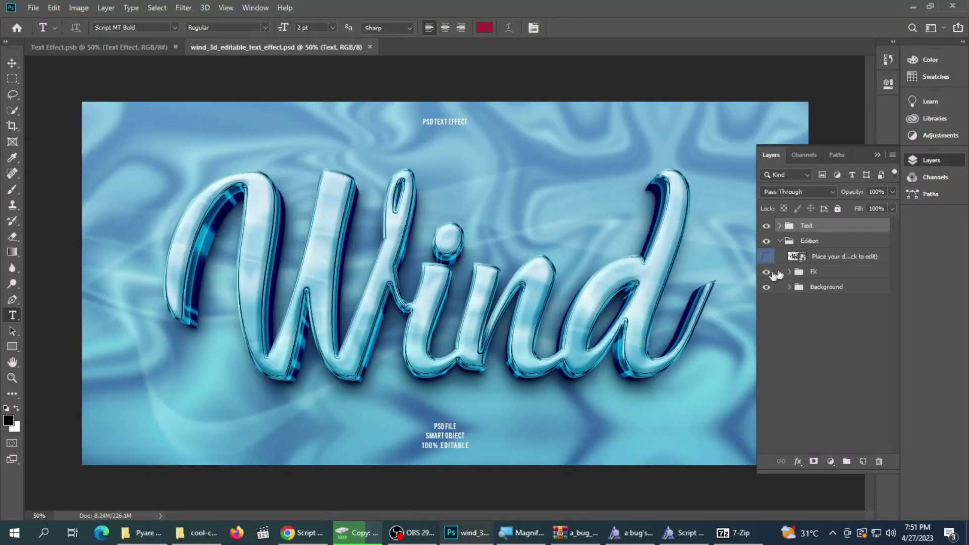
Replace Wind with Wania in the Type111.psb smart object and view the wind template.
double_click(797, 257)
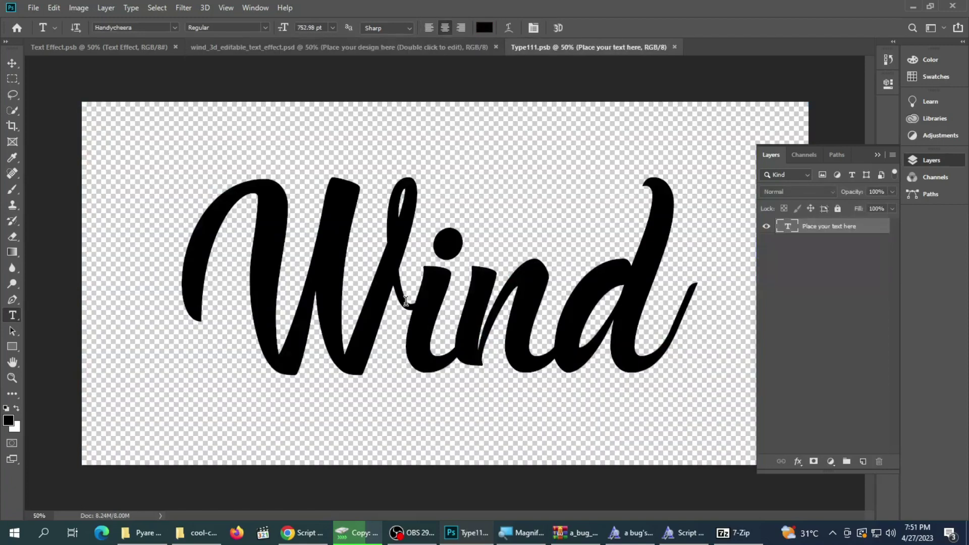
double_click(406, 300)
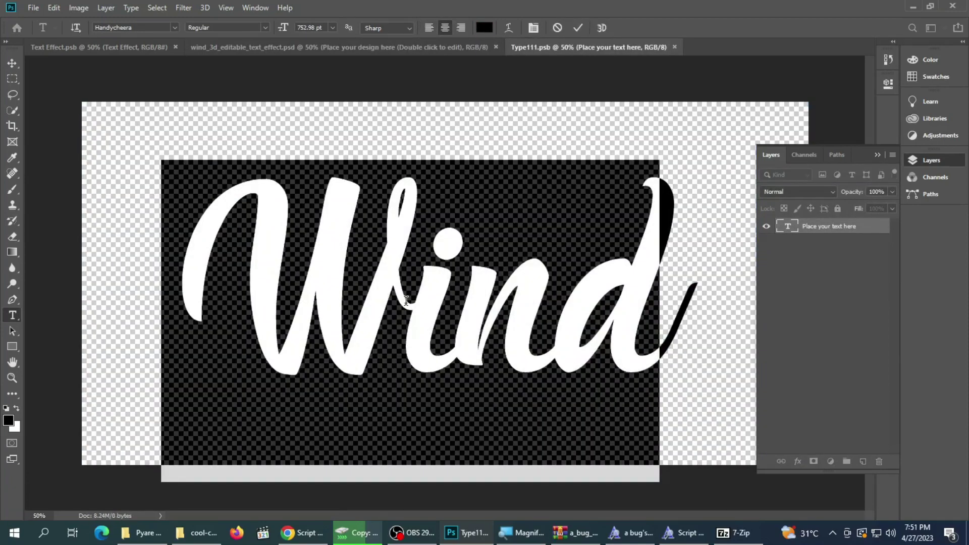
type("Wa")
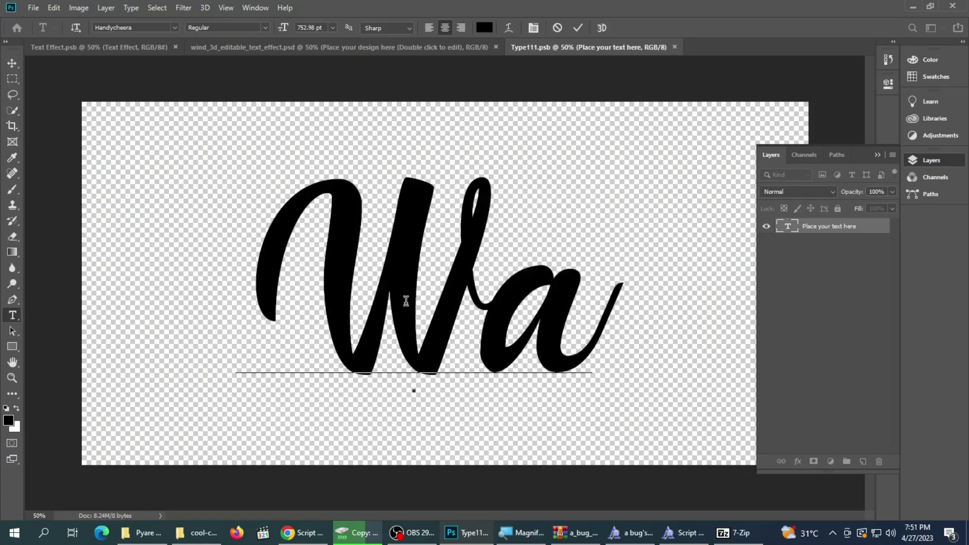
type("nia")
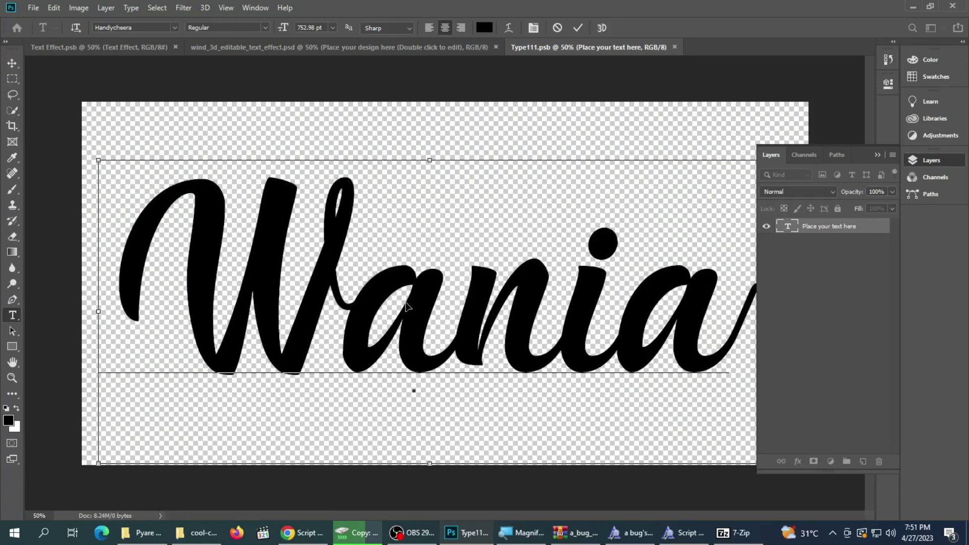
key("ctrl+Return")
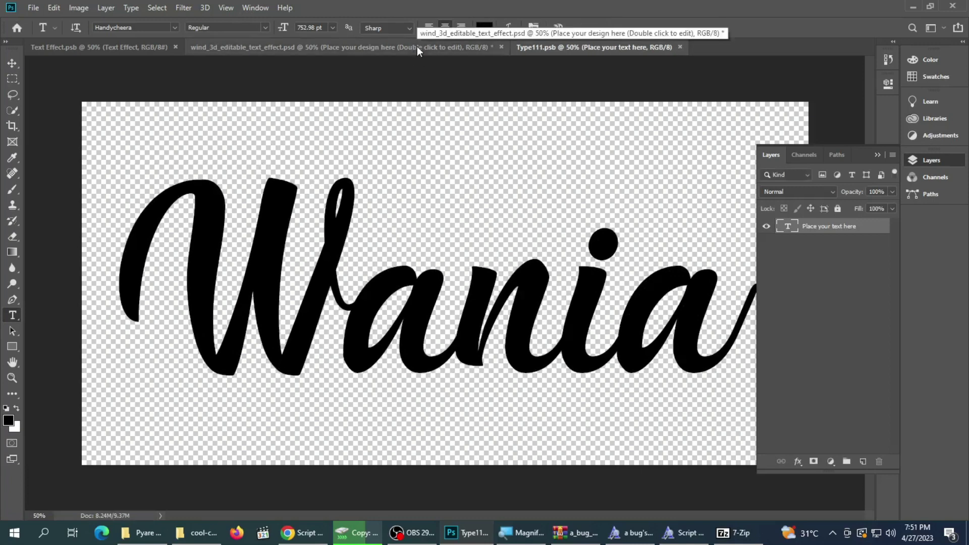
left_click(343, 47)
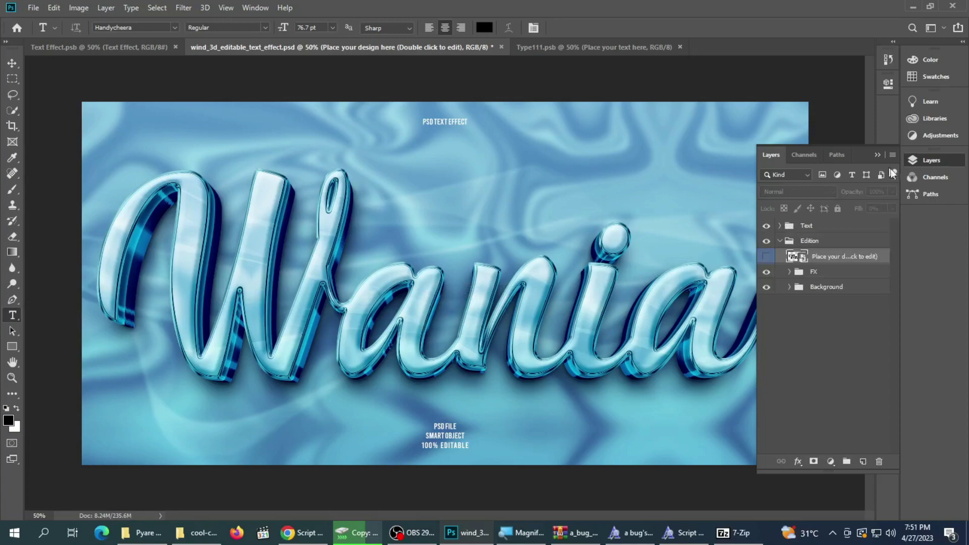
left_click(913, 161)
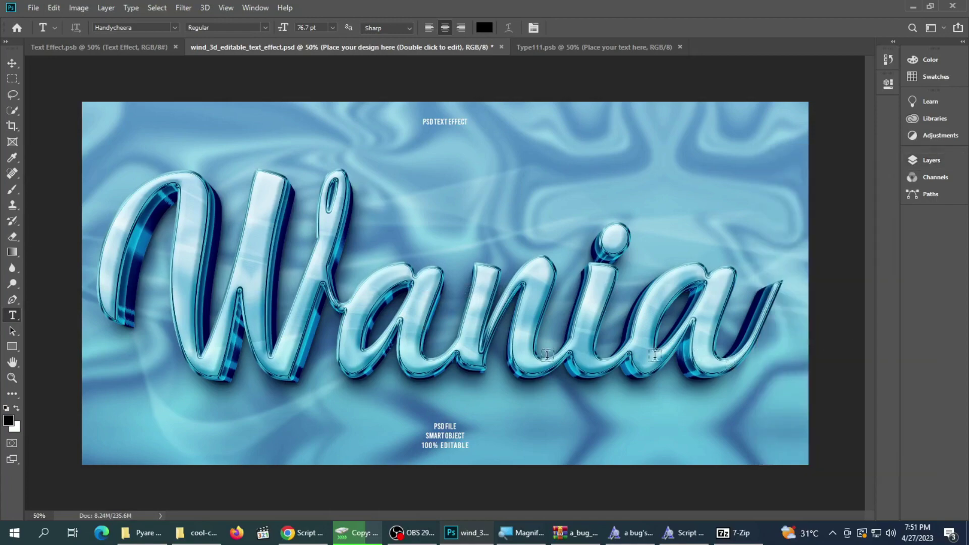